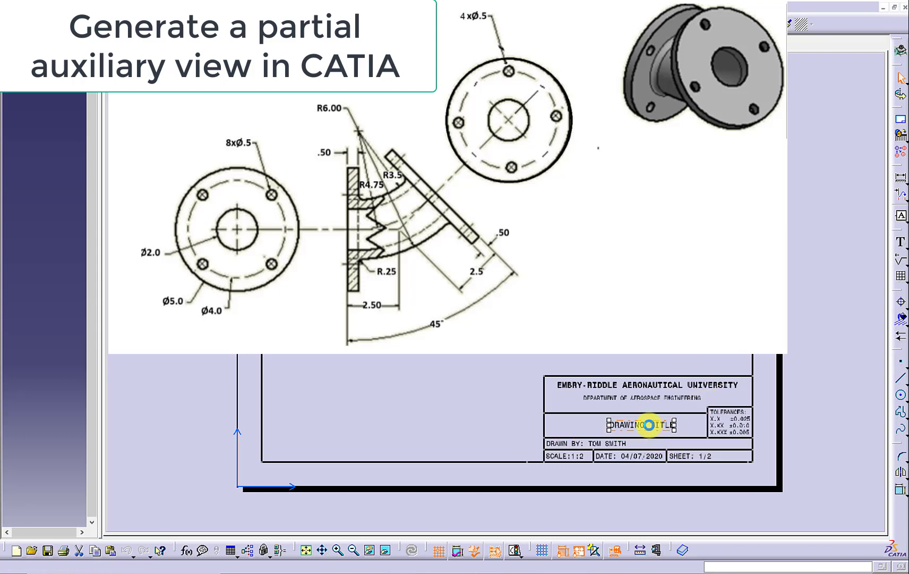
Step: Change the drawing title in the title block to PIPE ELBOW
double_click(649, 424)
type("P")
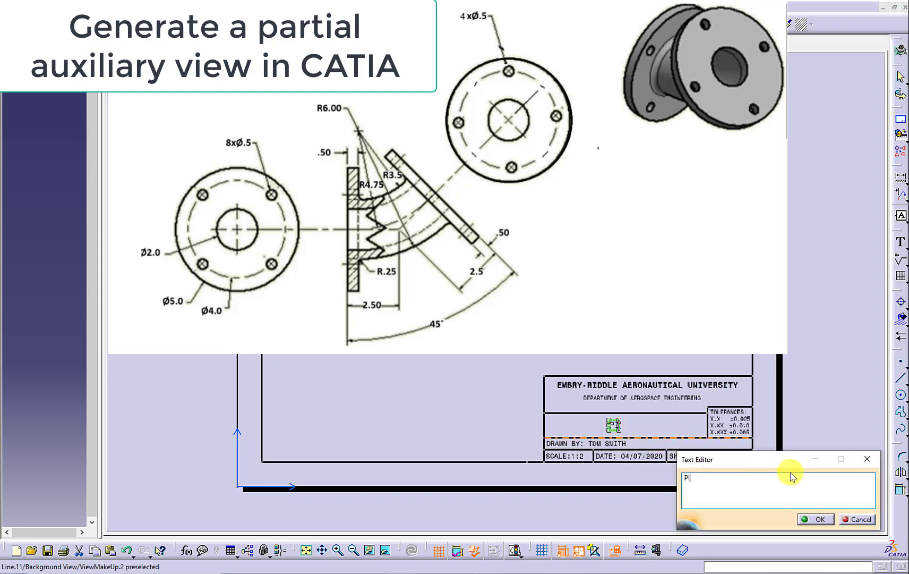
type("IPE ELBOW")
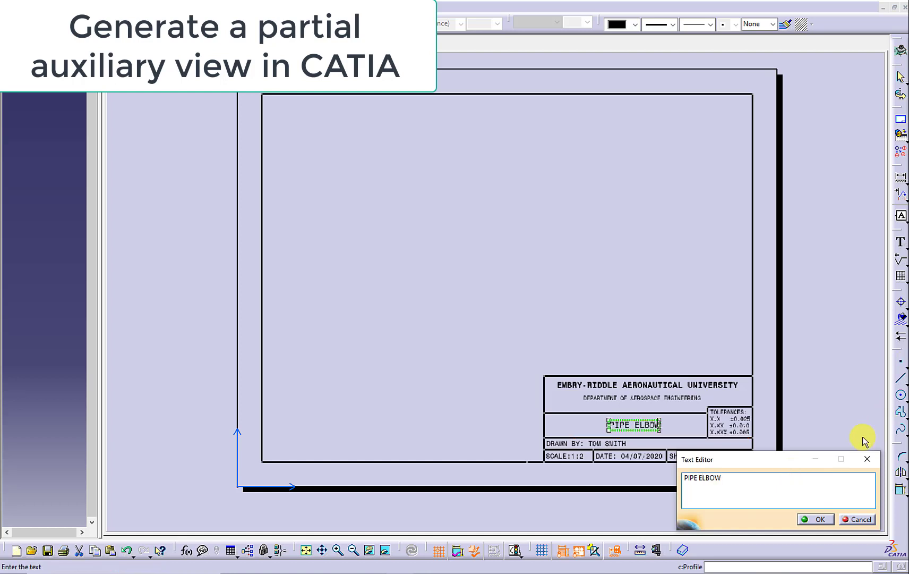
left_click(812, 521)
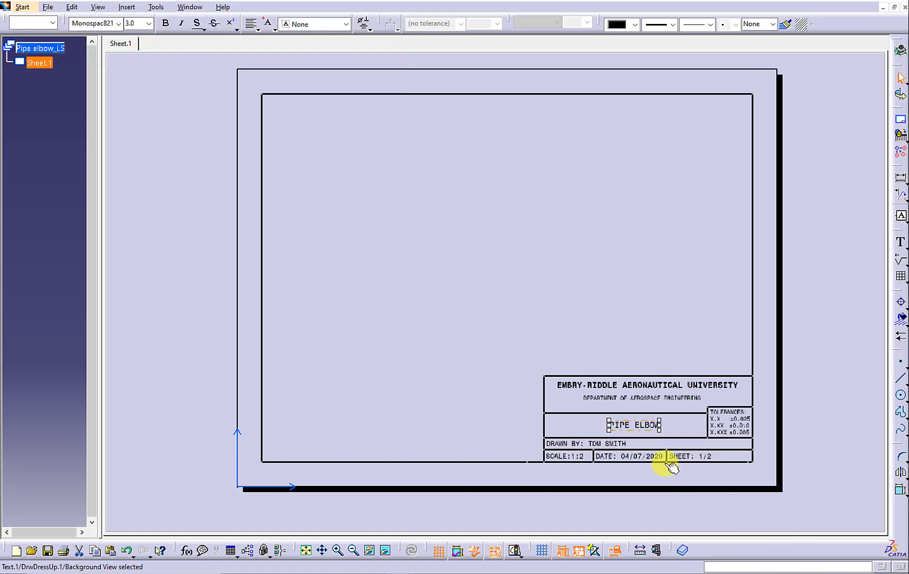
Step: Set the drawn-by field to YOUR NAME and the sheet number to 1/1
double_click(607, 447)
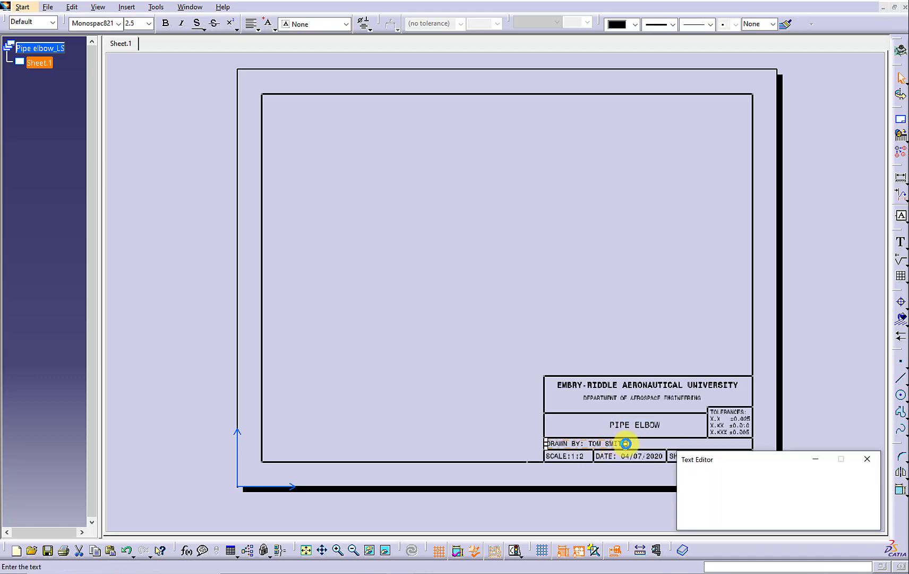
left_click_drag(767, 475, 734, 474)
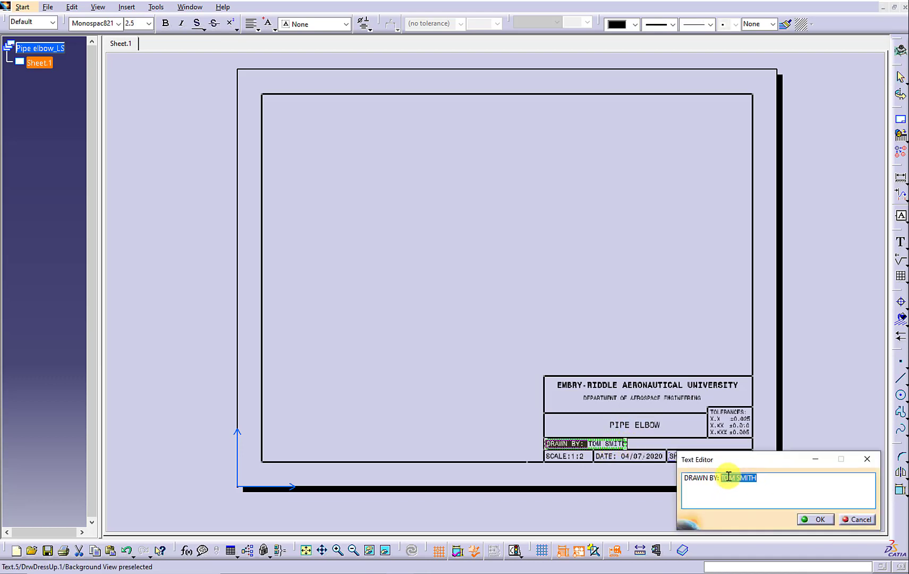
type("YOUR NAME")
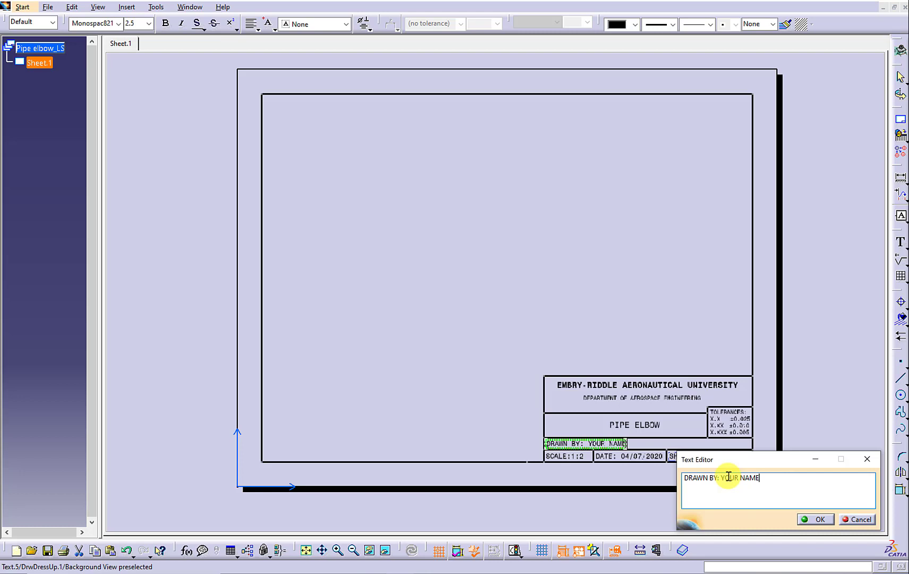
key("Return")
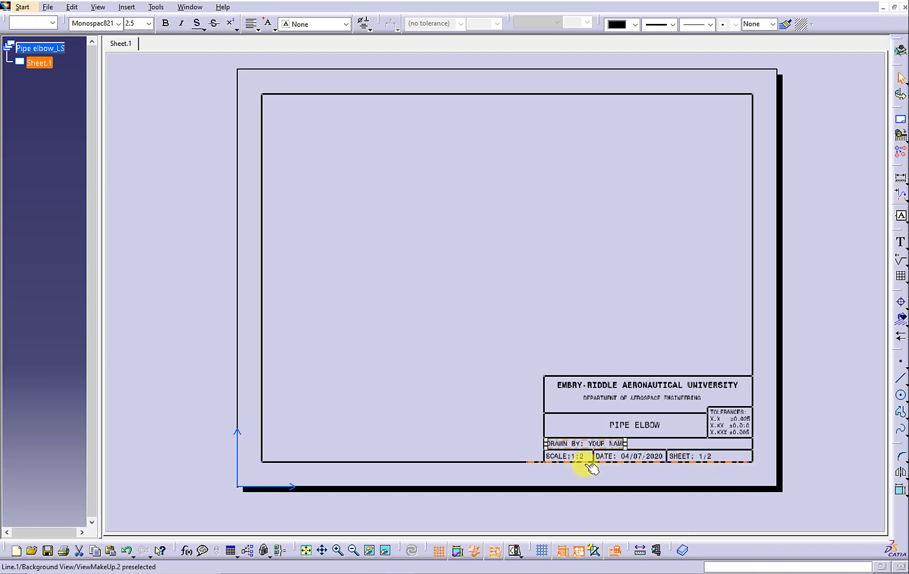
double_click(706, 456)
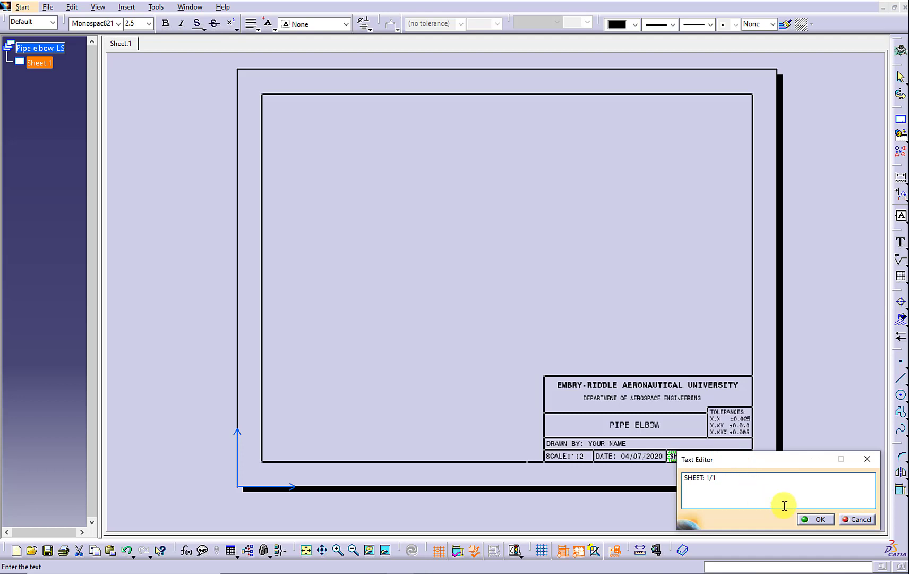
left_click(821, 519)
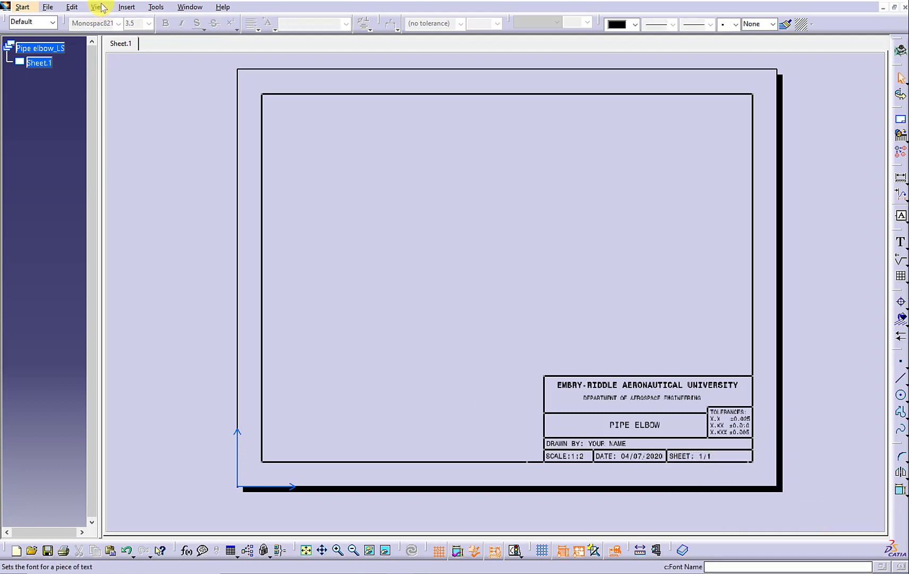
Step: Place a front view on Sheet.1, projected from the pipe elbow CATPart's yz plane
left_click(71, 7)
left_click(142, 299)
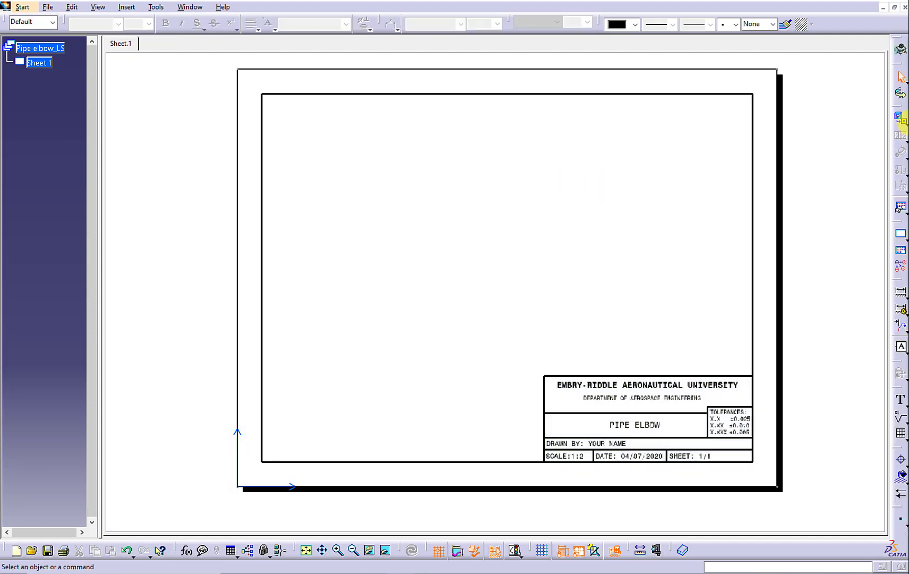
left_click(900, 120)
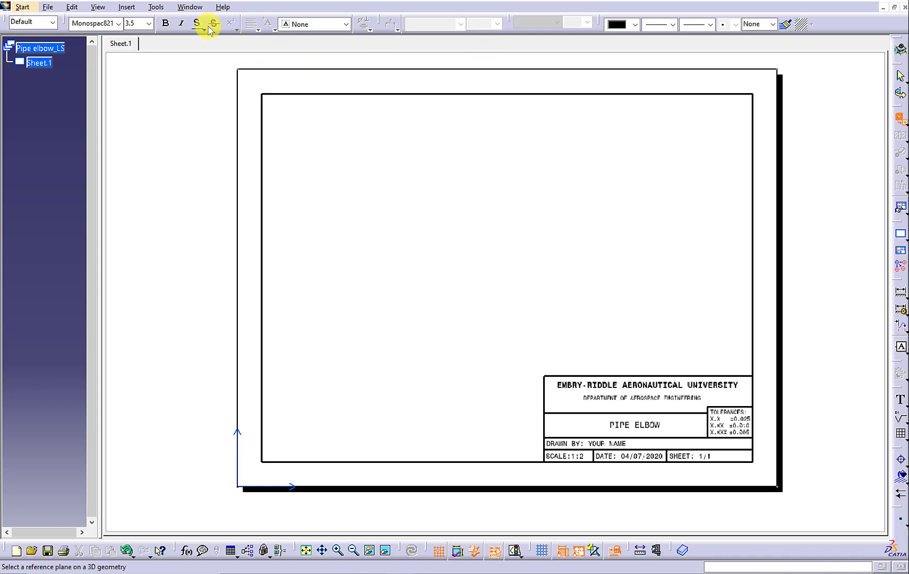
left_click(189, 7)
left_click(215, 81)
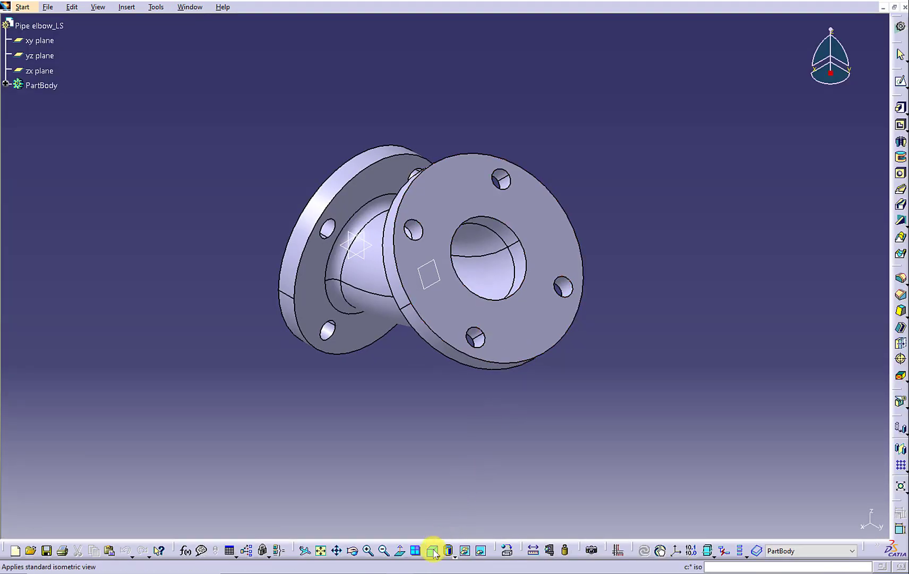
left_click(361, 258)
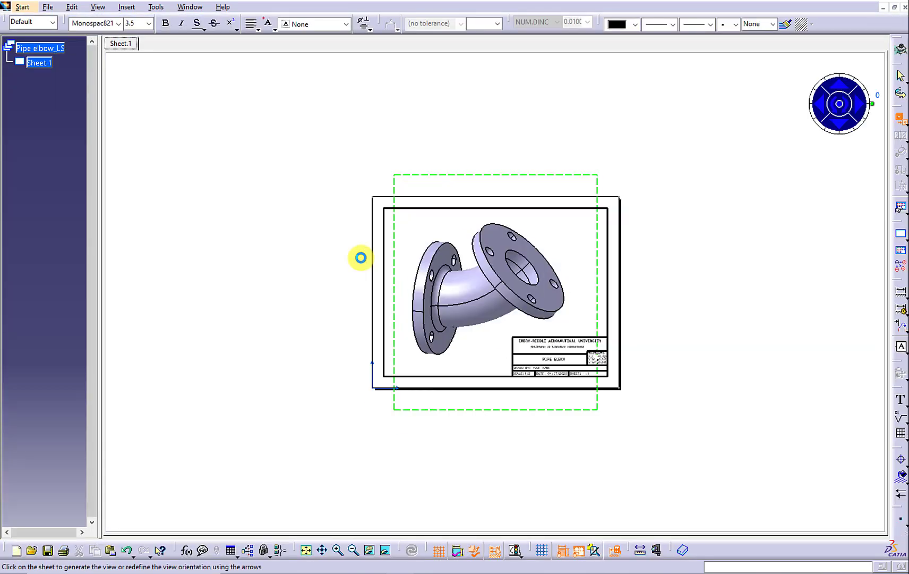
left_click(361, 258)
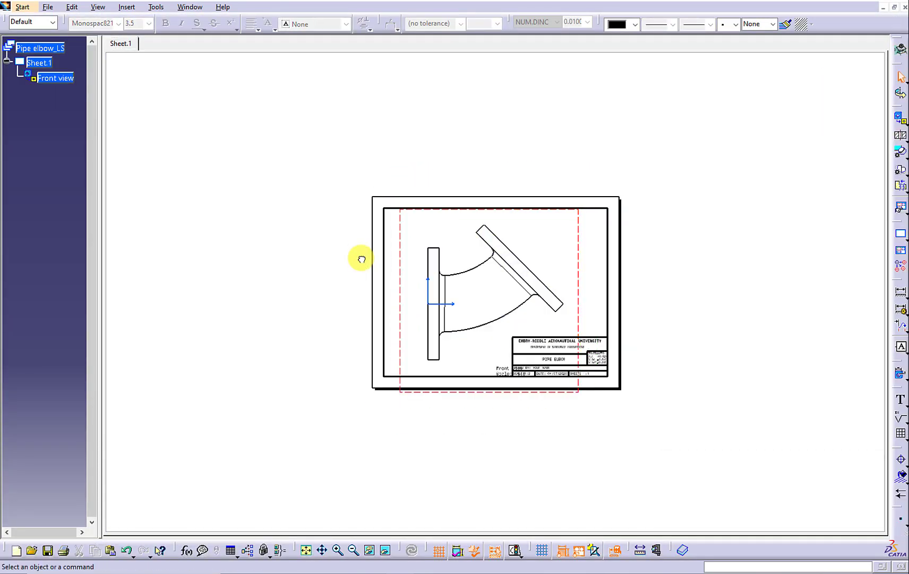
left_click(59, 78)
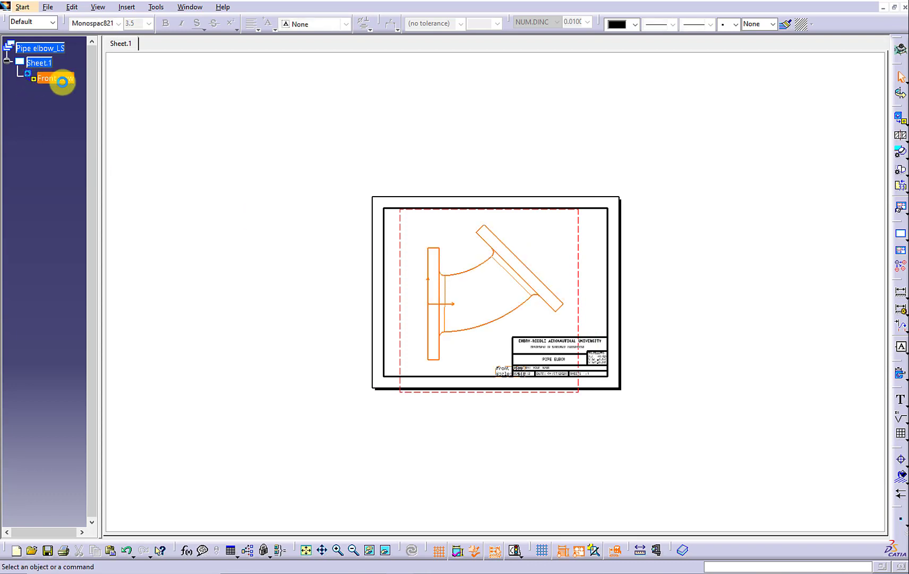
Step: Give the front view 1:2 scale, hidden lines, centre lines and axis, with fillets off
right_click(61, 80)
left_click(93, 177)
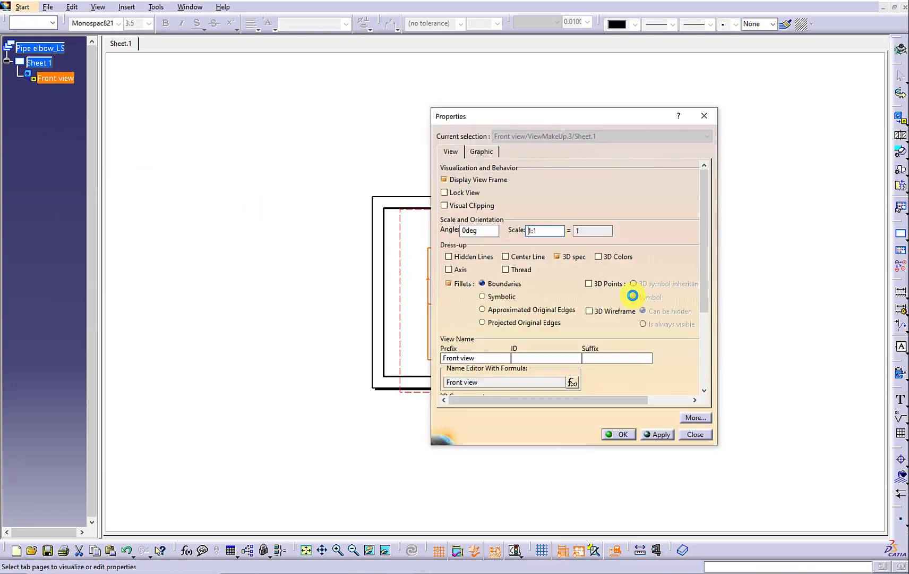
left_click(550, 230)
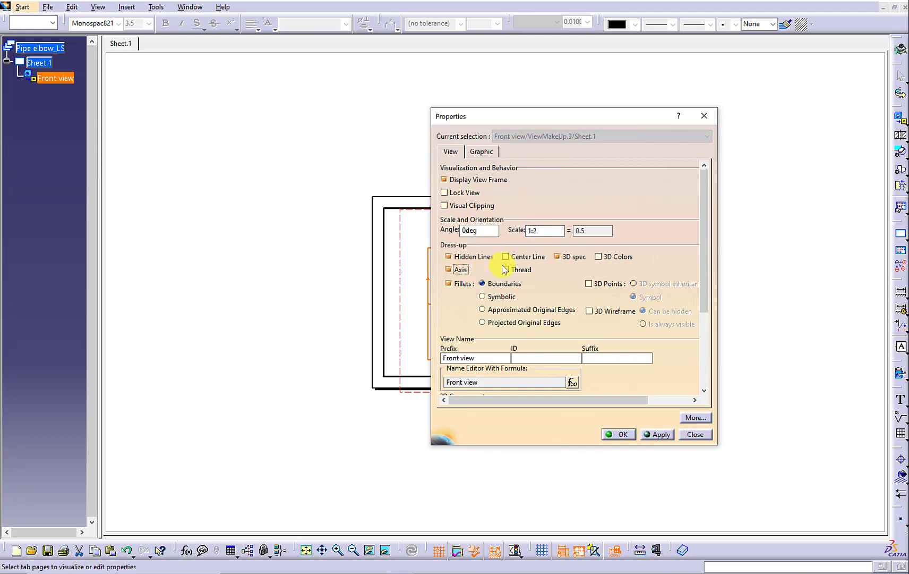
left_click(466, 285)
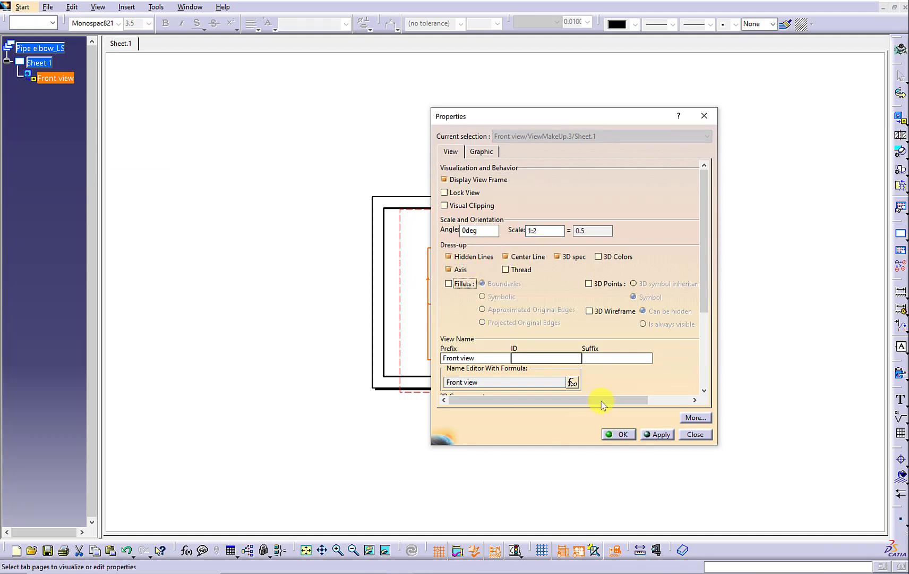
left_click(619, 434)
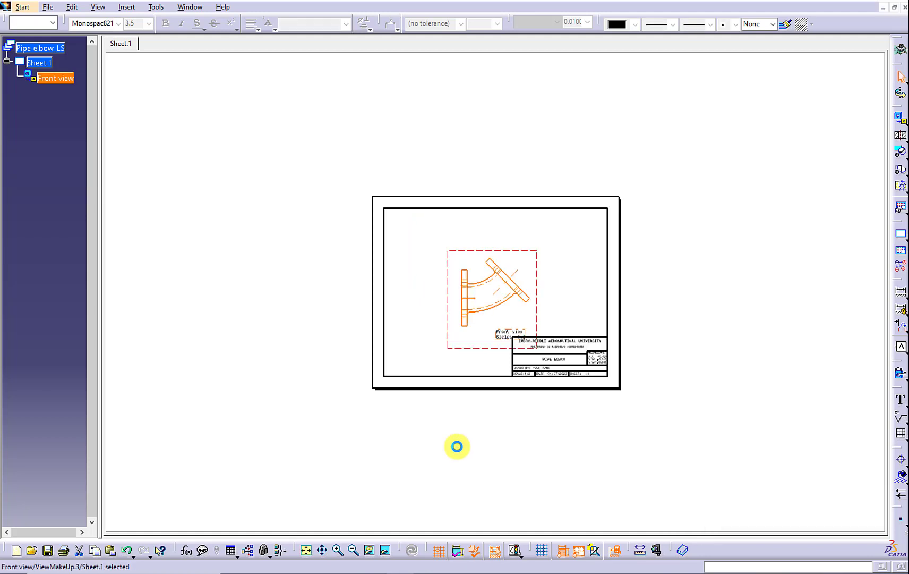
Step: Delete the front view's name and scale label and move the view to the lower left
left_click(305, 550)
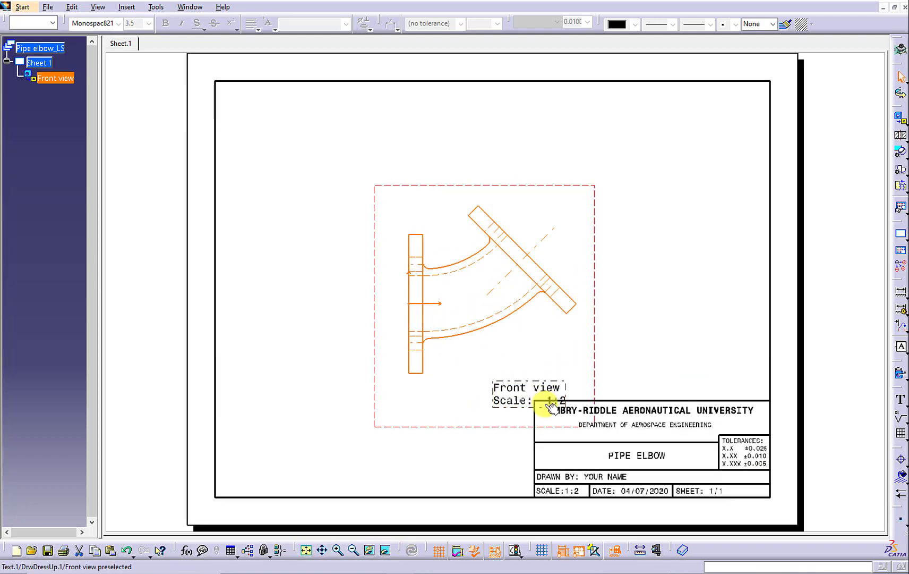
left_click(544, 398)
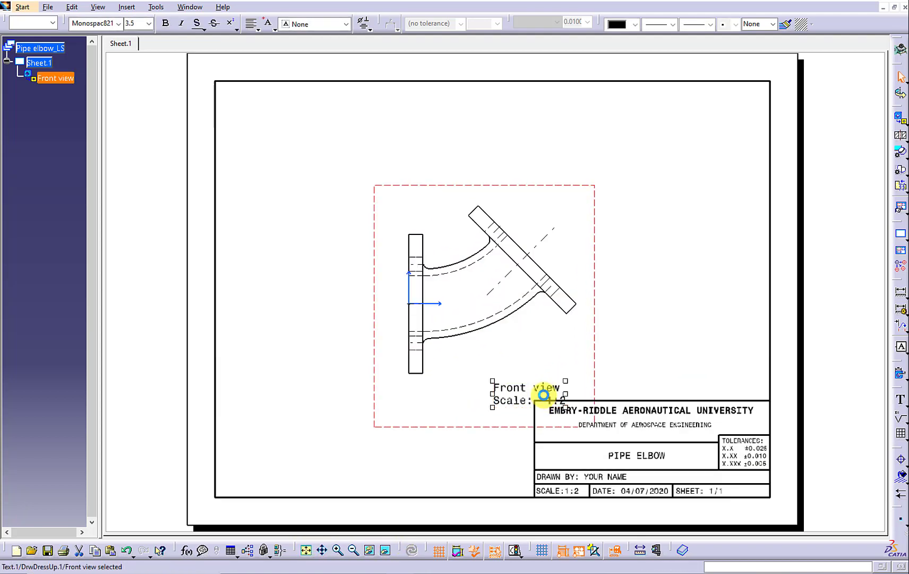
key("Delete")
left_click_drag(595, 293, 426, 354)
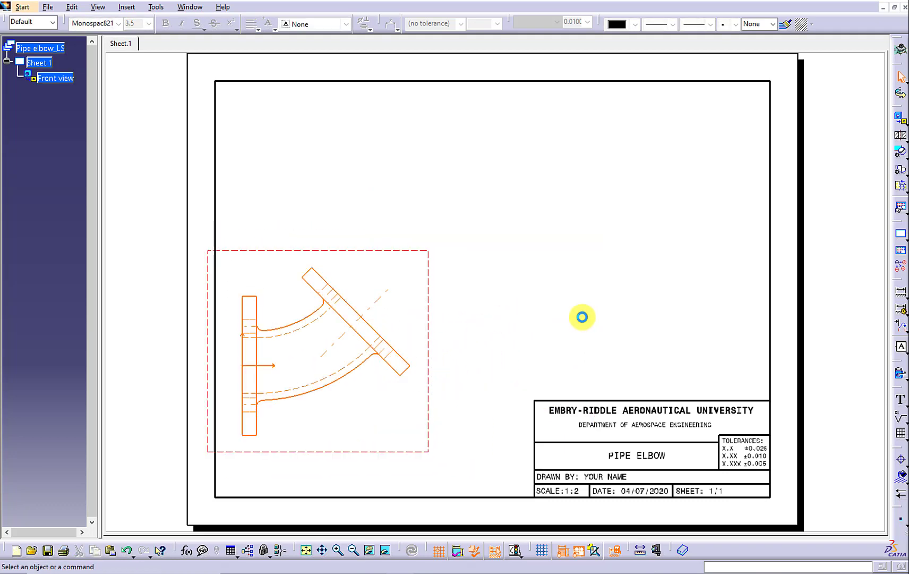
left_click(480, 293)
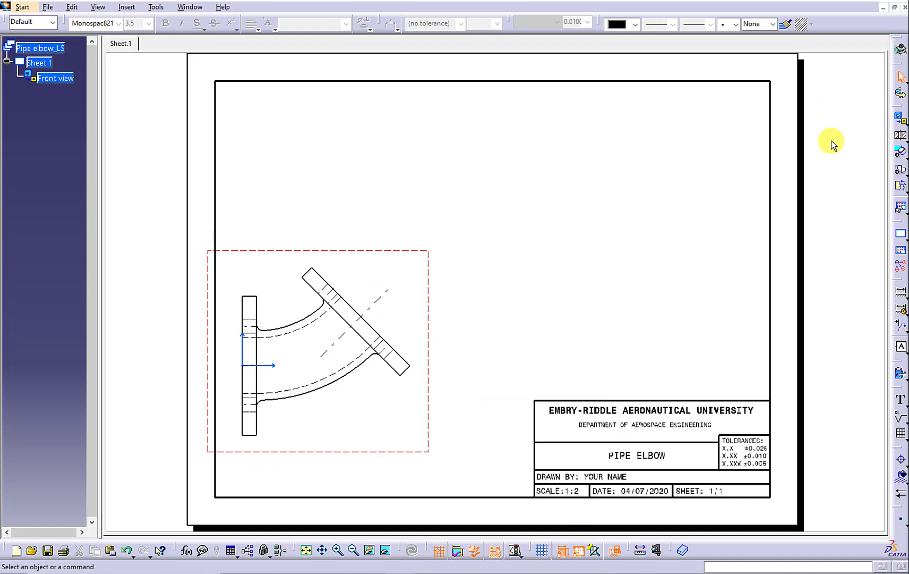
Step: Add auxiliary view A along the angled flange and delete its title label
left_click(905, 122)
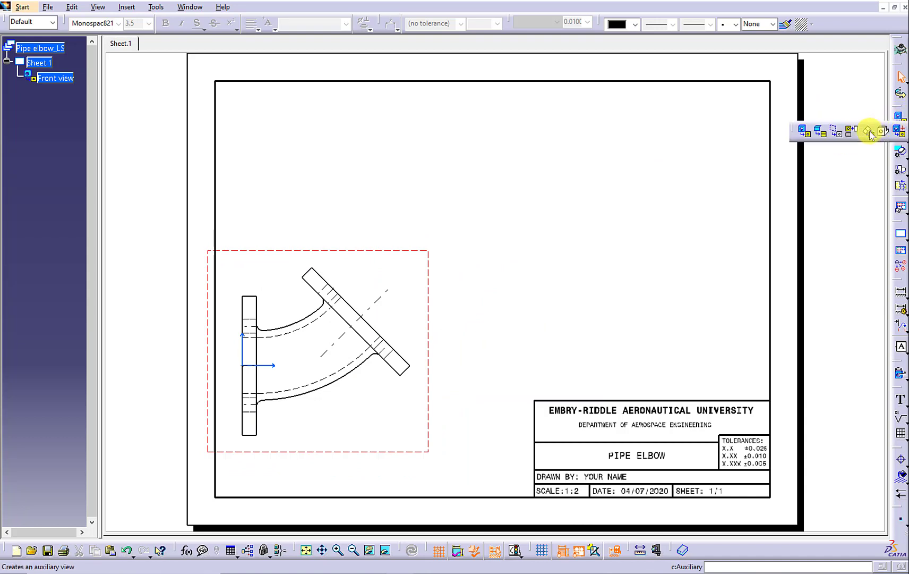
left_click(869, 131)
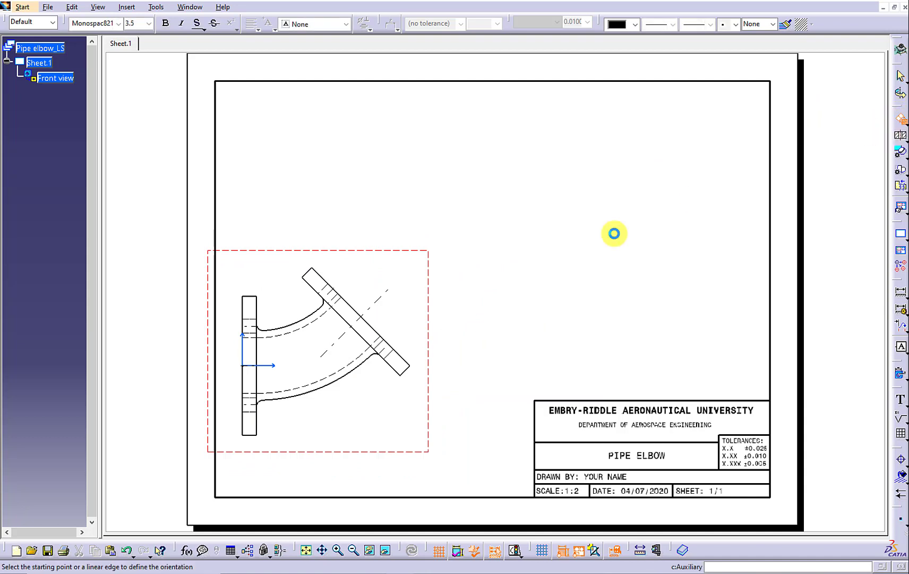
left_click(372, 324)
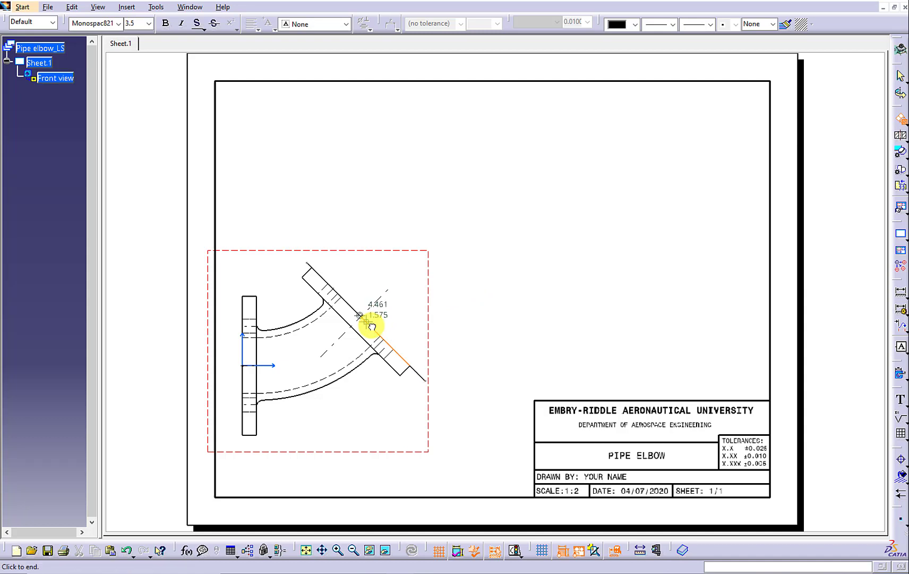
left_click(379, 314)
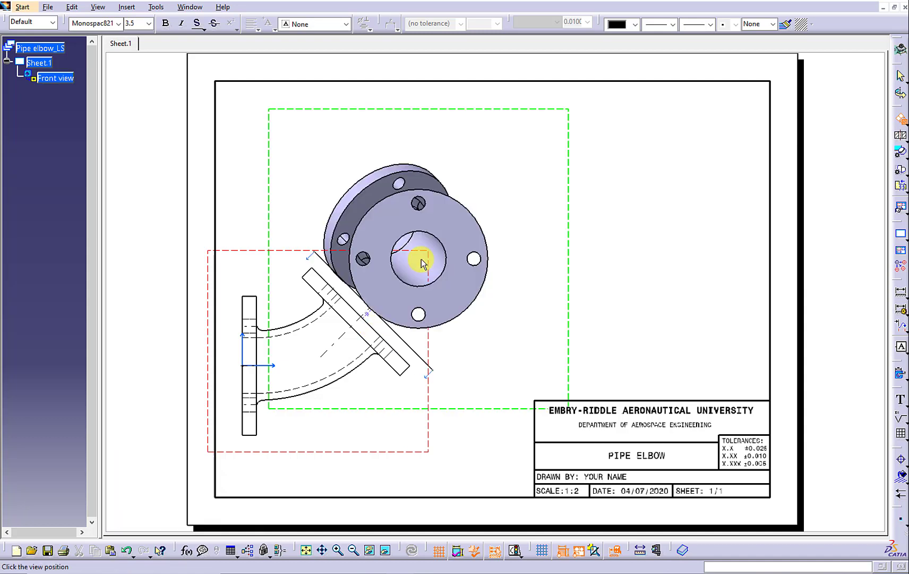
left_click(435, 238)
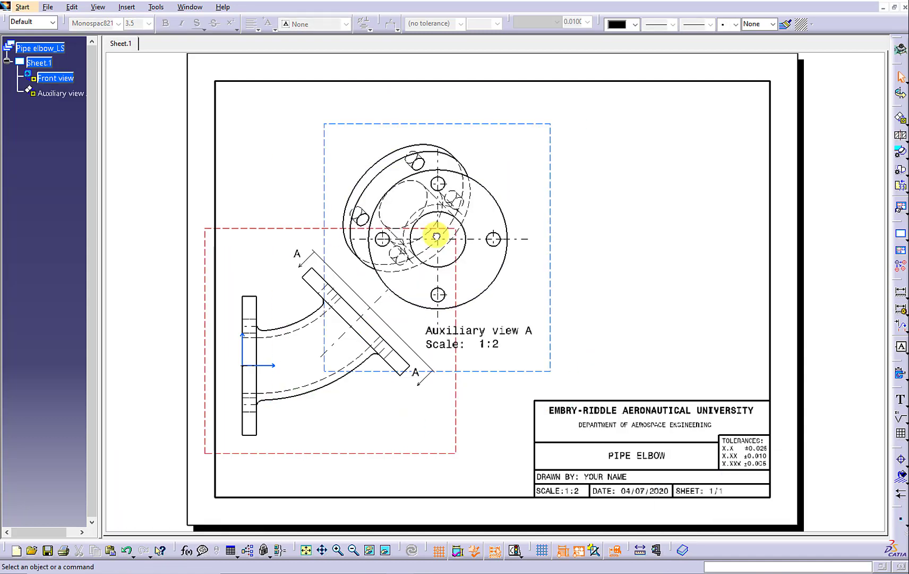
key("Delete")
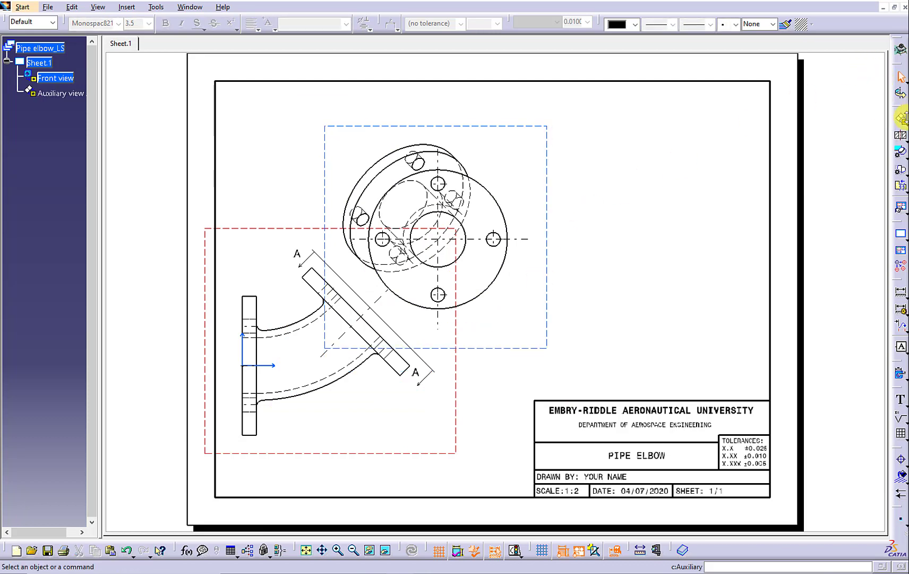
left_click(903, 118)
Step: Create an isometric view of the pipe elbow from a face of the part
left_click(860, 126)
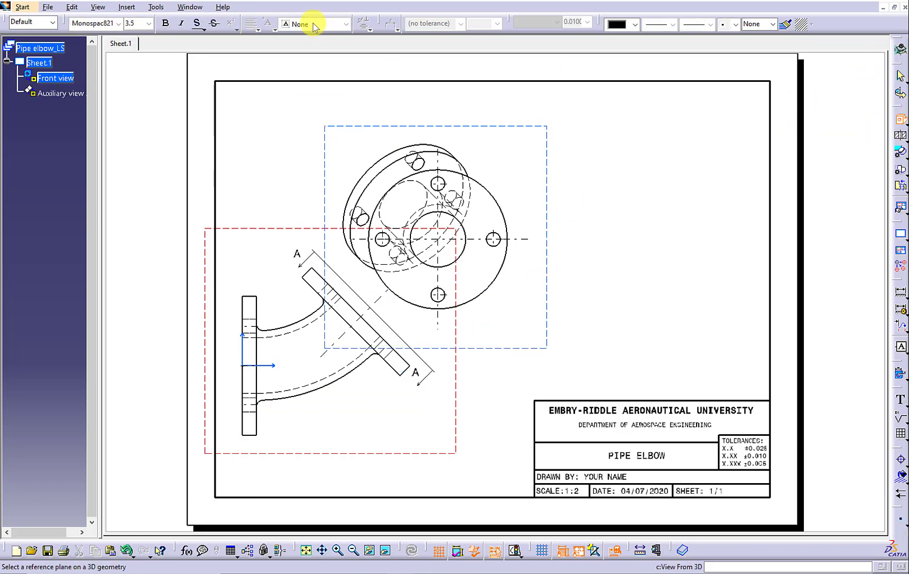
left_click(191, 7)
left_click(223, 81)
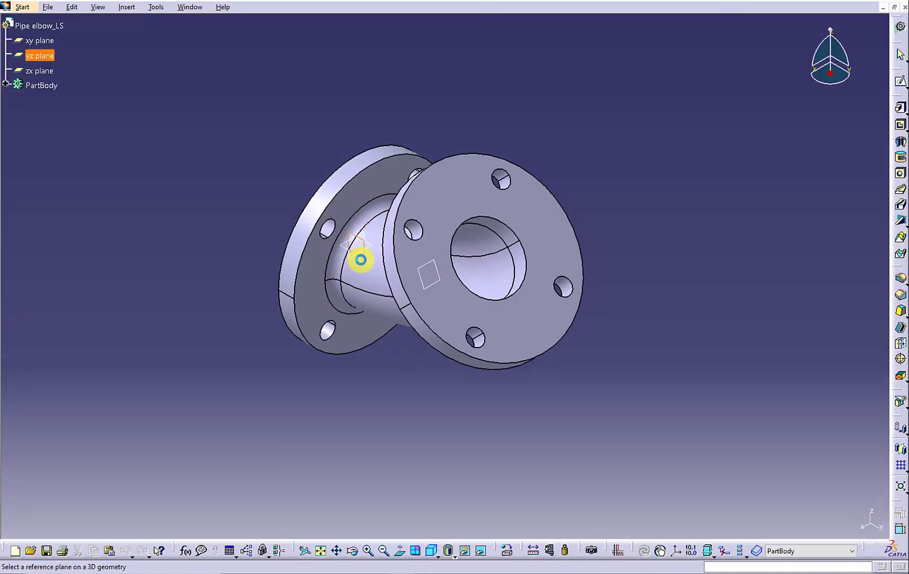
left_click(361, 260)
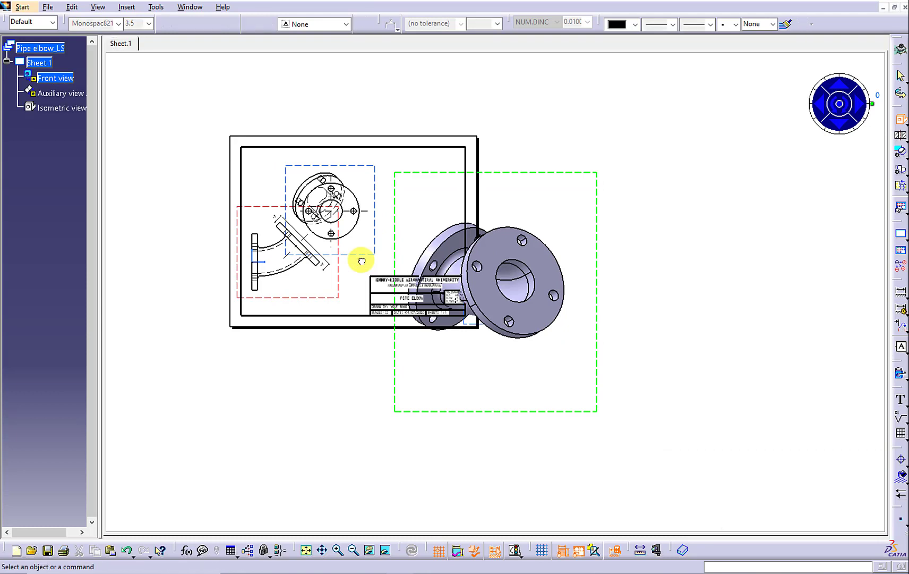
left_click(361, 261)
Step: Set the isometric view to 1:4 scale, delete its title, and move it top-right
right_click(557, 210)
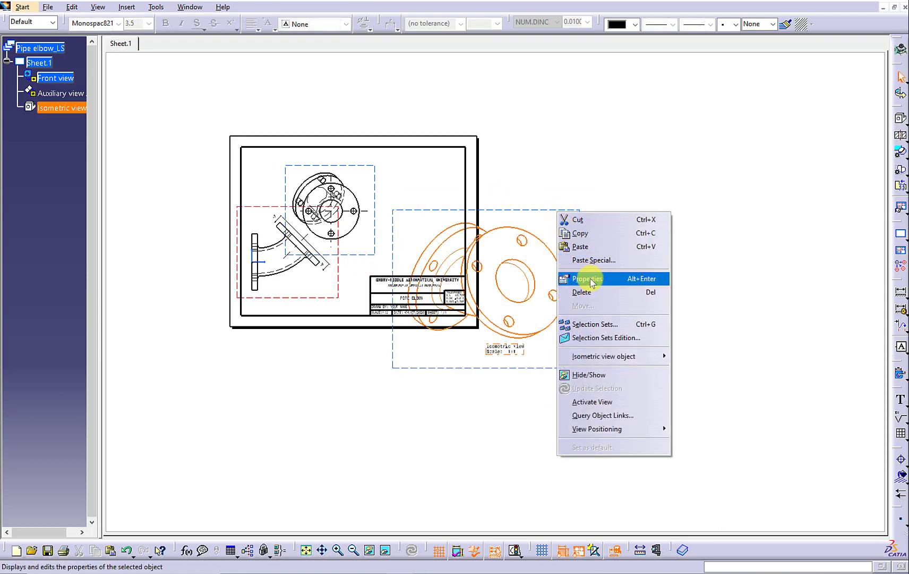
left_click(590, 280)
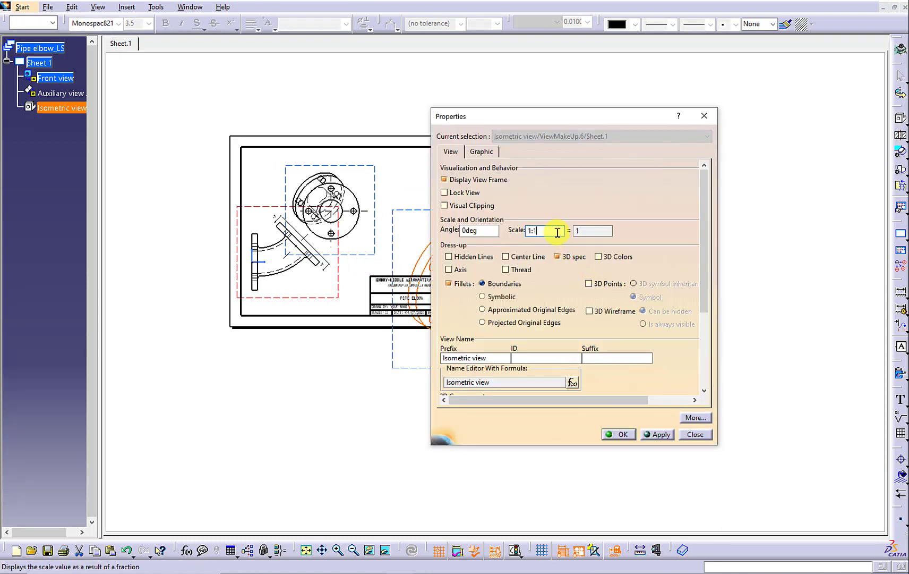
type("4")
key("Return")
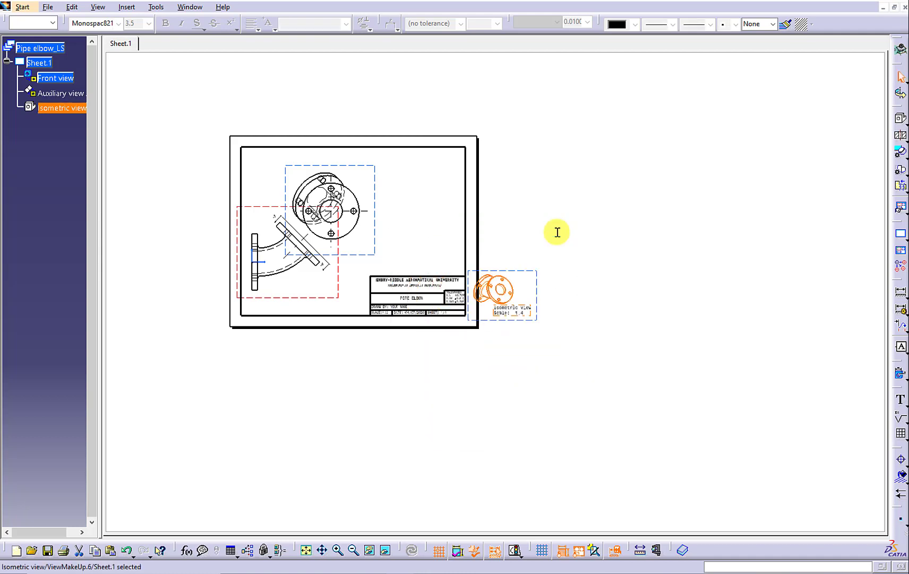
left_click(509, 309)
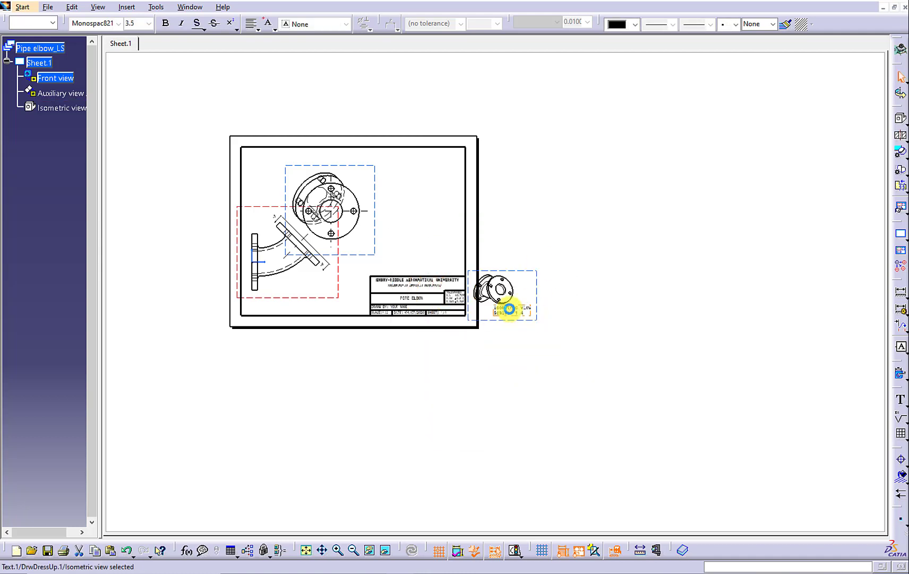
key("Delete")
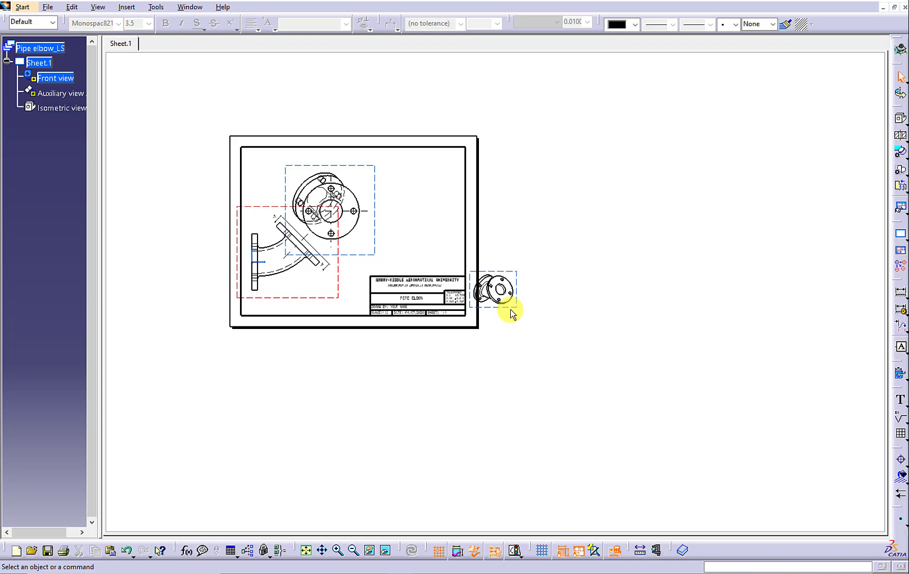
left_click_drag(511, 312, 458, 185)
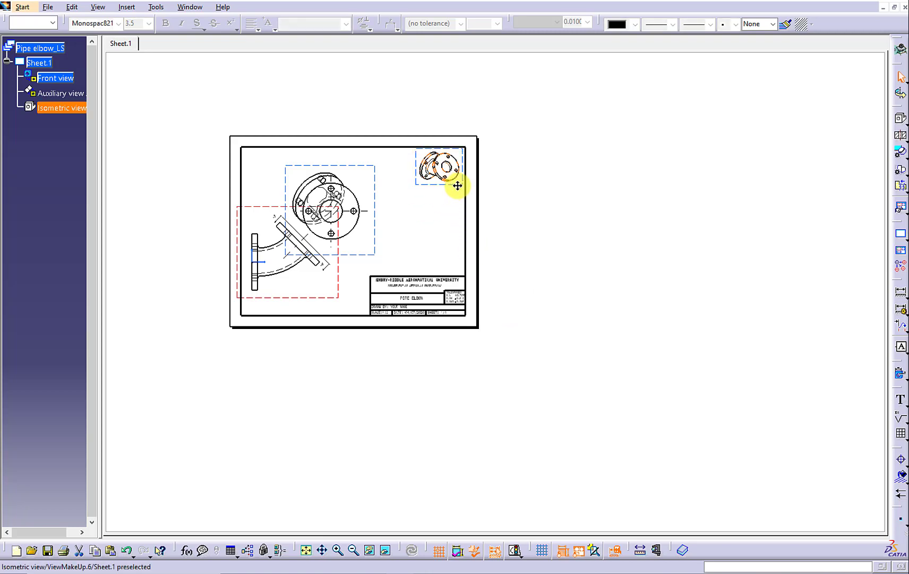
Step: Activate auxiliary view A and open its properties to turn hidden lines off
left_click(309, 551)
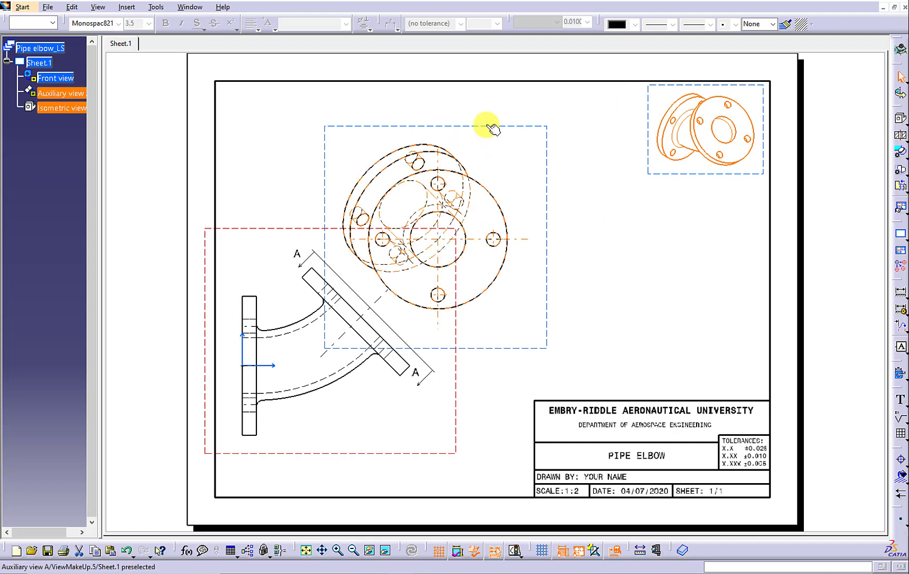
double_click(497, 128)
left_click(579, 209)
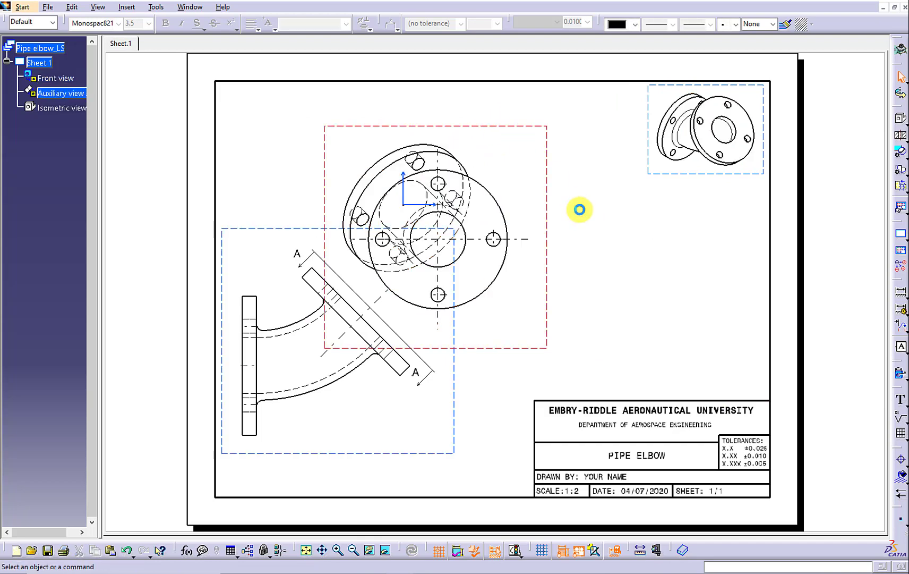
right_click(44, 93)
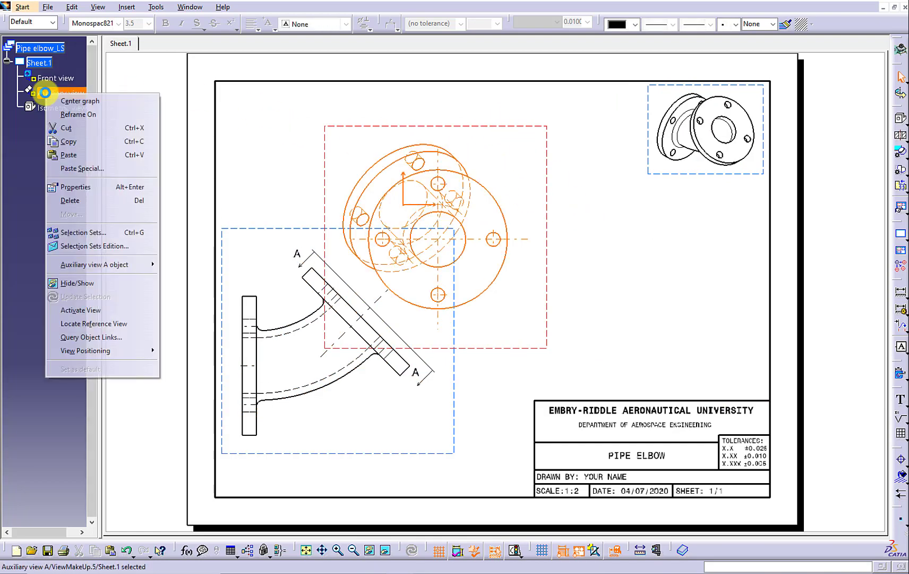
left_click(74, 186)
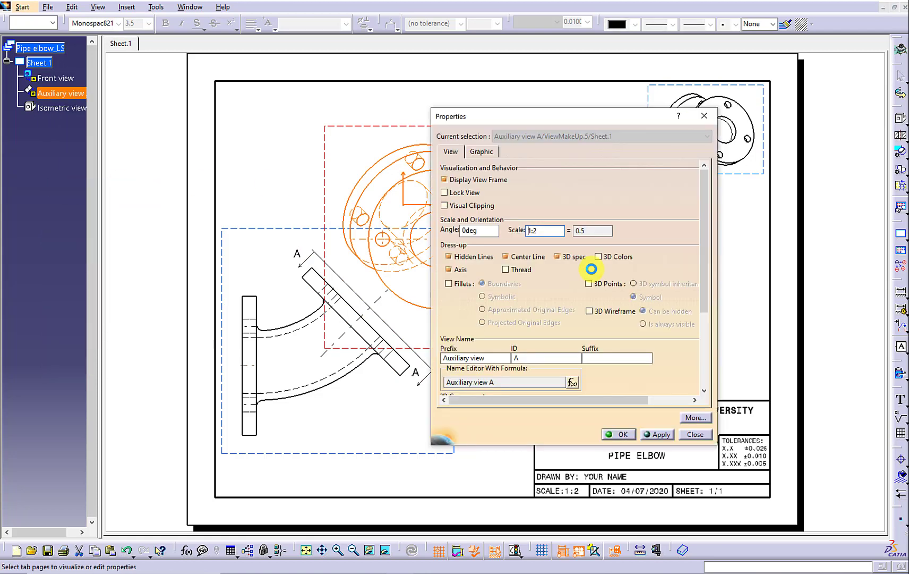
Step: Apply the hidden-lines-off change and delete the flange's long centre lines in auxiliary view A
left_click(622, 435)
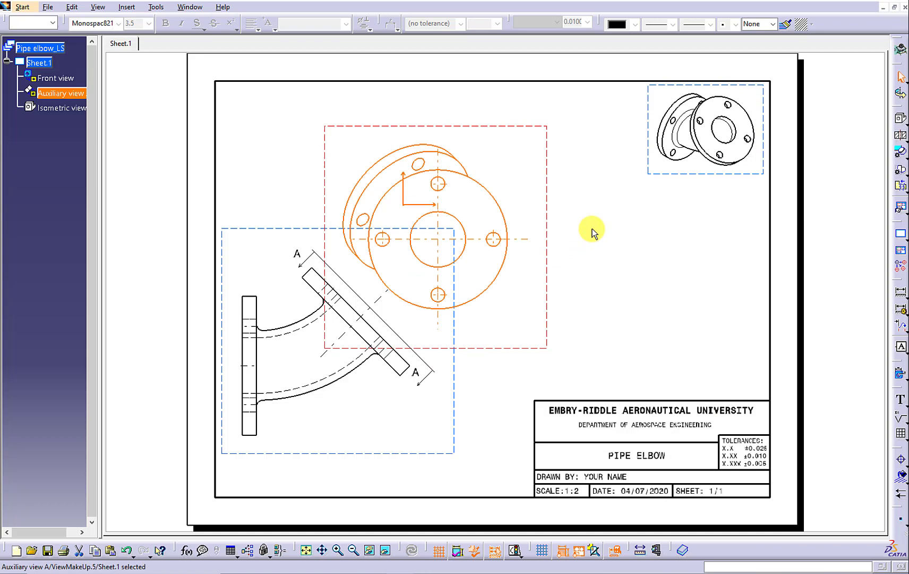
left_click(592, 228)
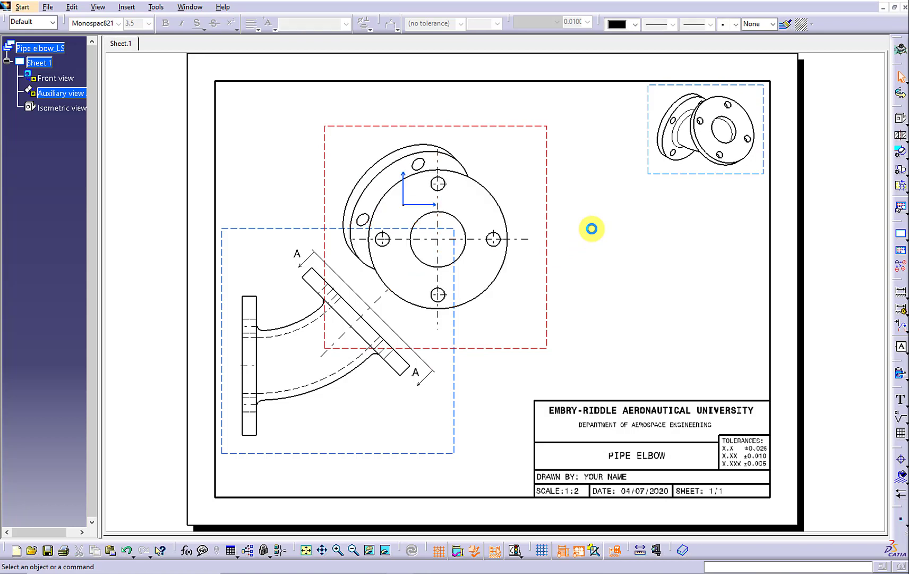
left_click(478, 240)
key("Delete")
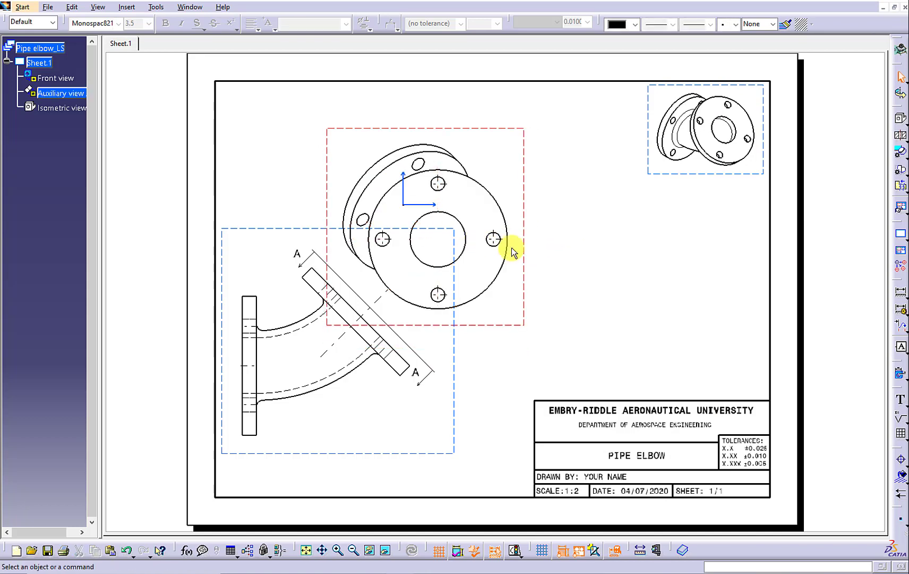
Step: Delete the top bolt hole's centre mark from auxiliary view A
left_click(438, 186)
key("Escape")
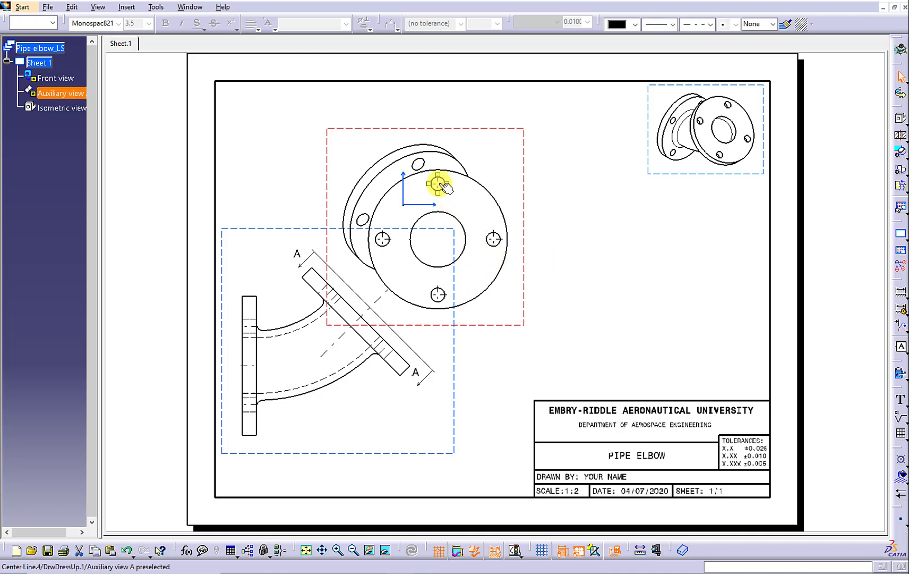
key("Delete")
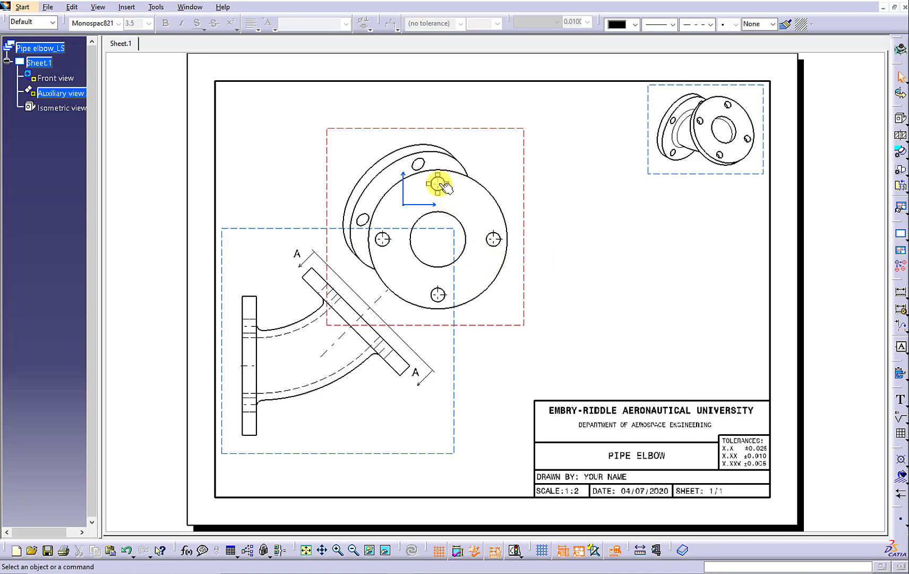
left_click(901, 460)
key("Escape")
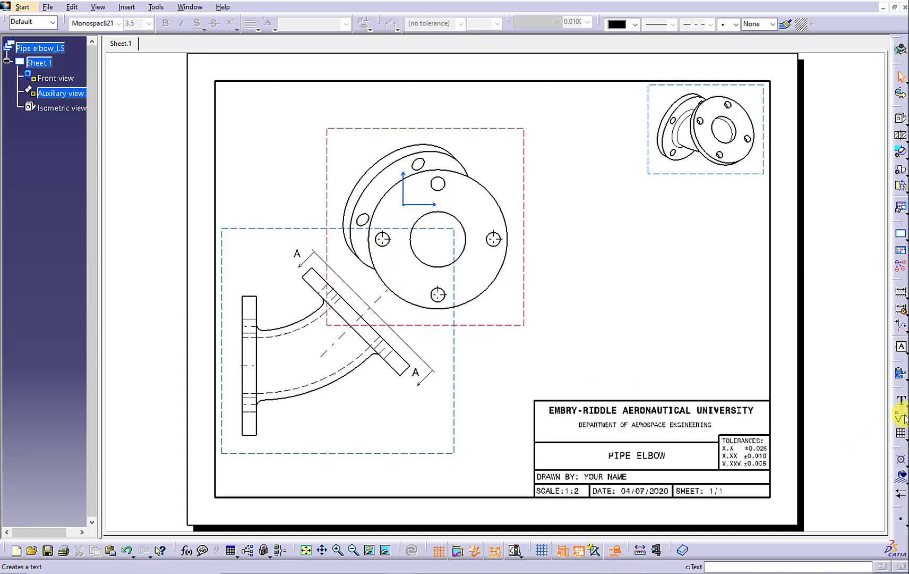
Step: Add centre lines referenced to the inner circle on the top and right bolt holes
left_click(901, 460)
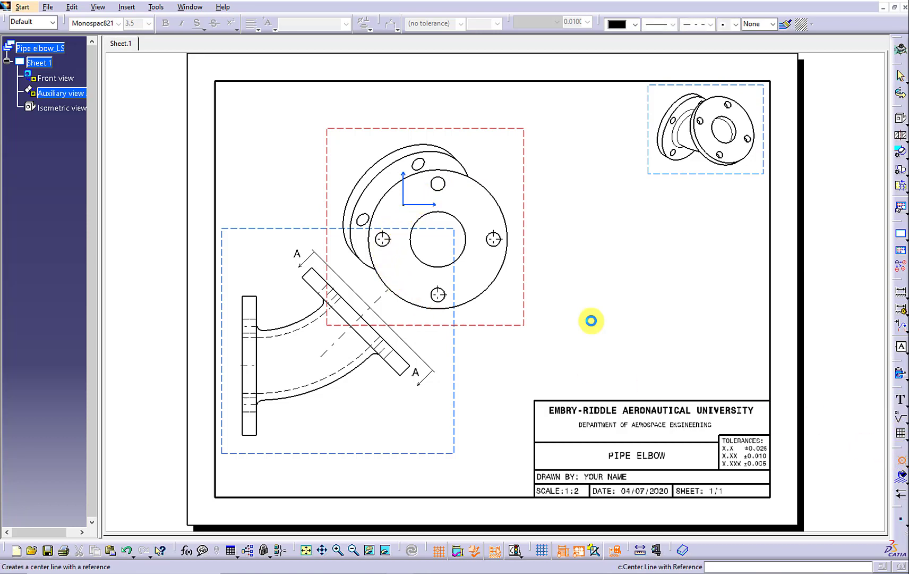
left_click(448, 198)
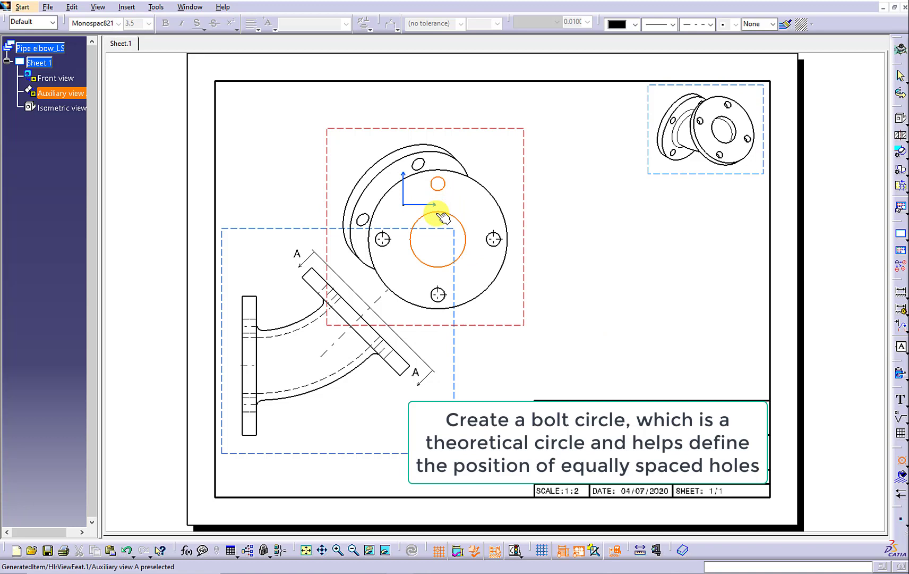
left_click(438, 213)
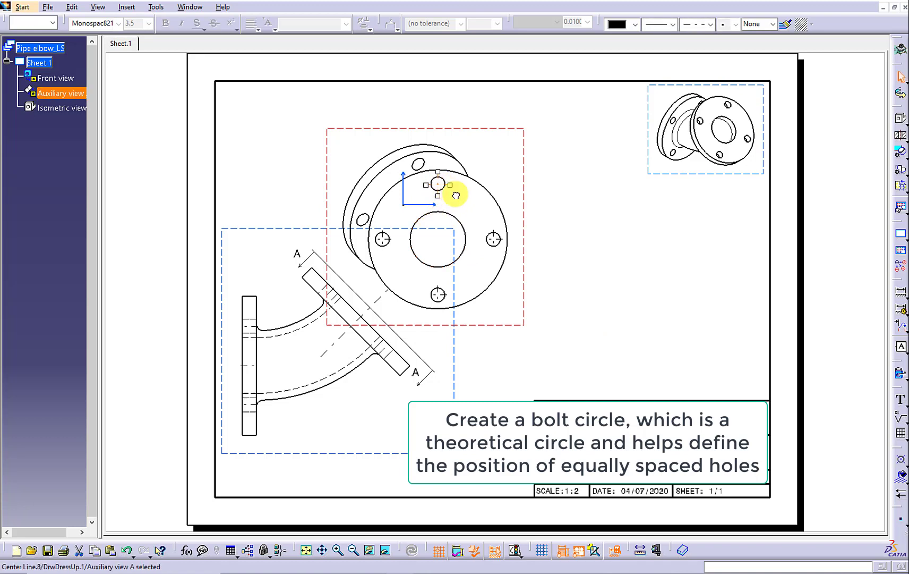
left_click(492, 240)
key("Delete")
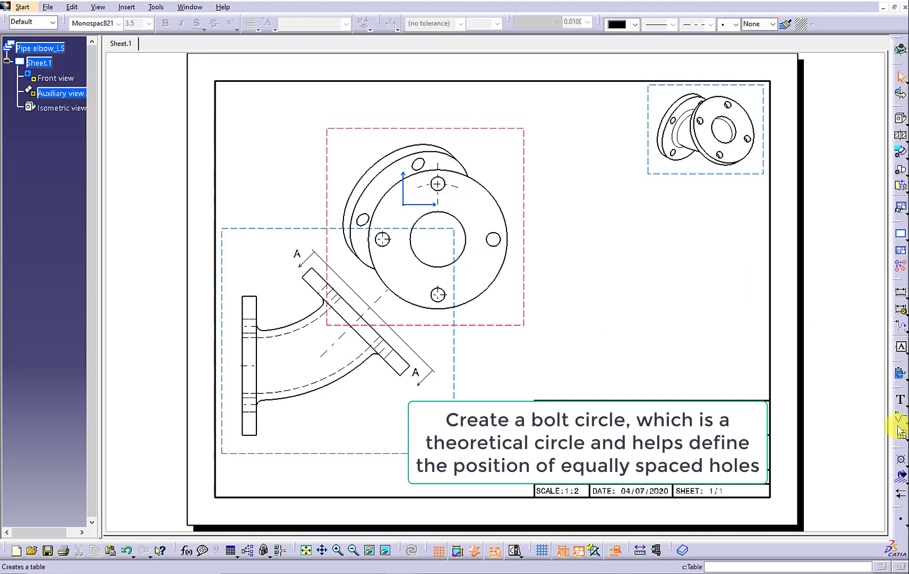
left_click(901, 460)
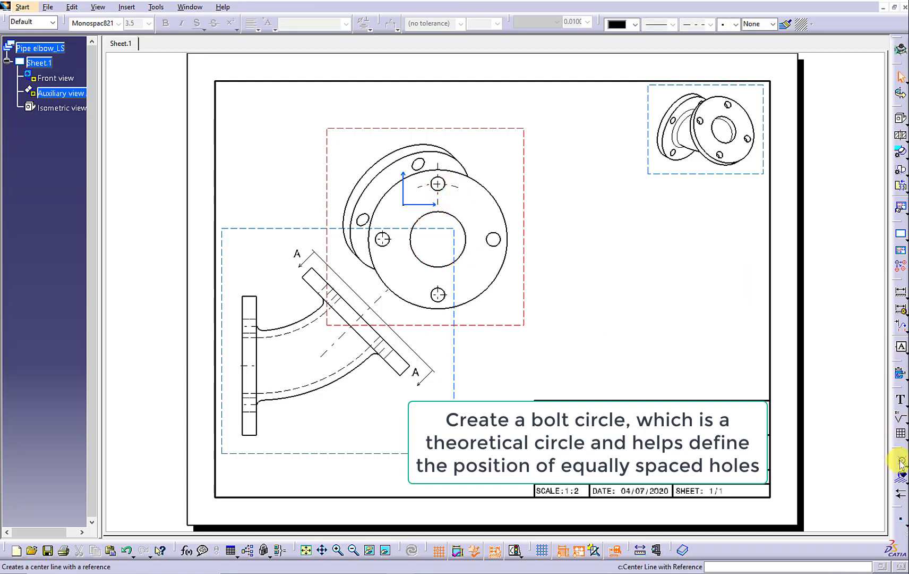
left_click(494, 245)
left_click(463, 252)
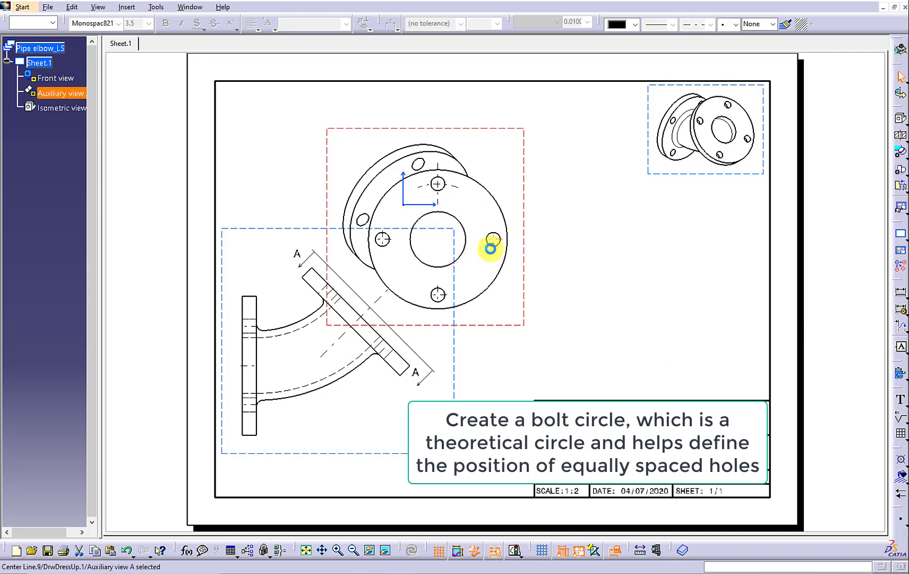
Step: Redo the bottom and left bolt hole centre lines against the inner circle and extend them outward
left_click(439, 295)
key("Delete")
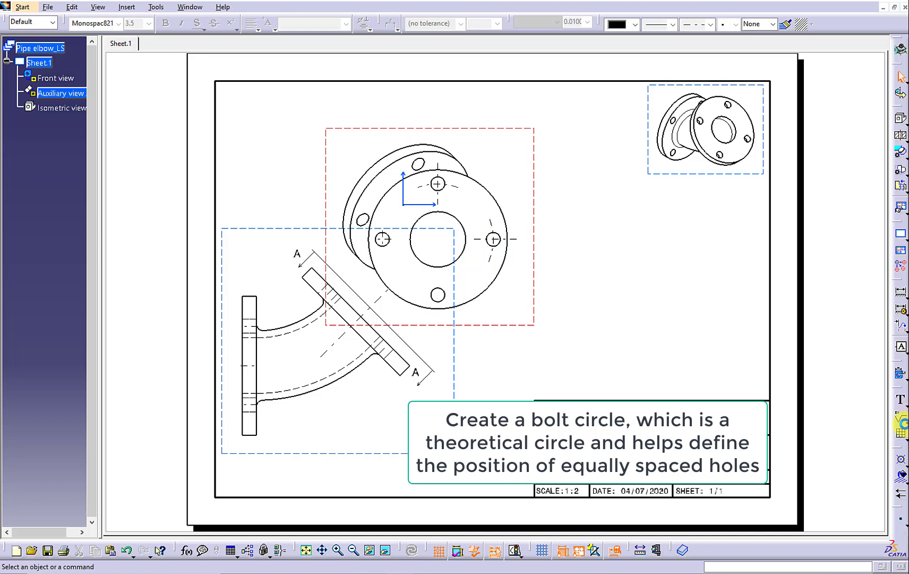
left_click(897, 464)
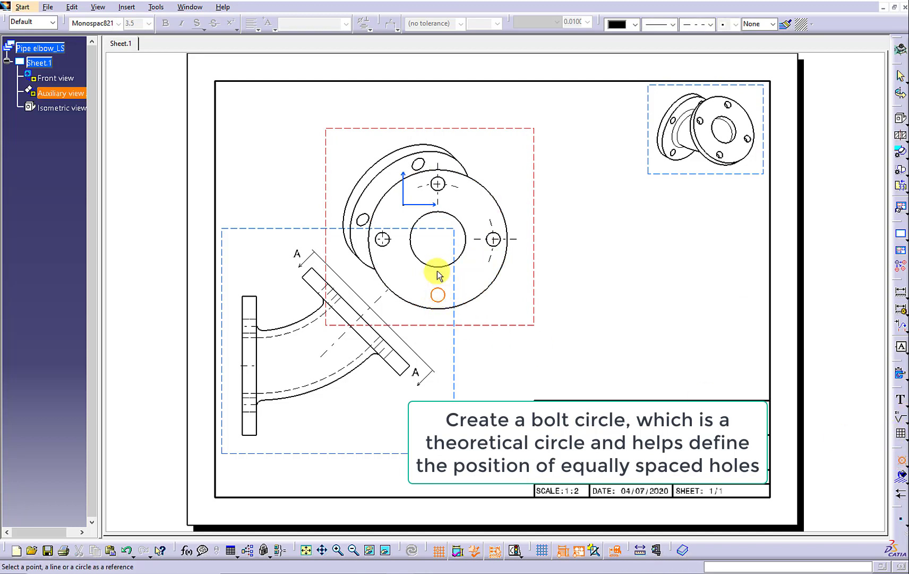
left_click(439, 267)
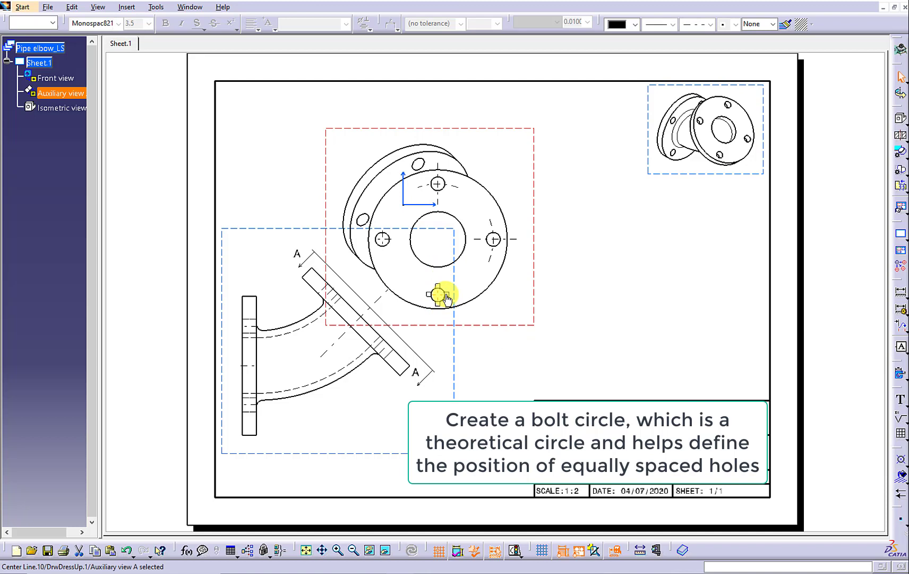
left_click(384, 240)
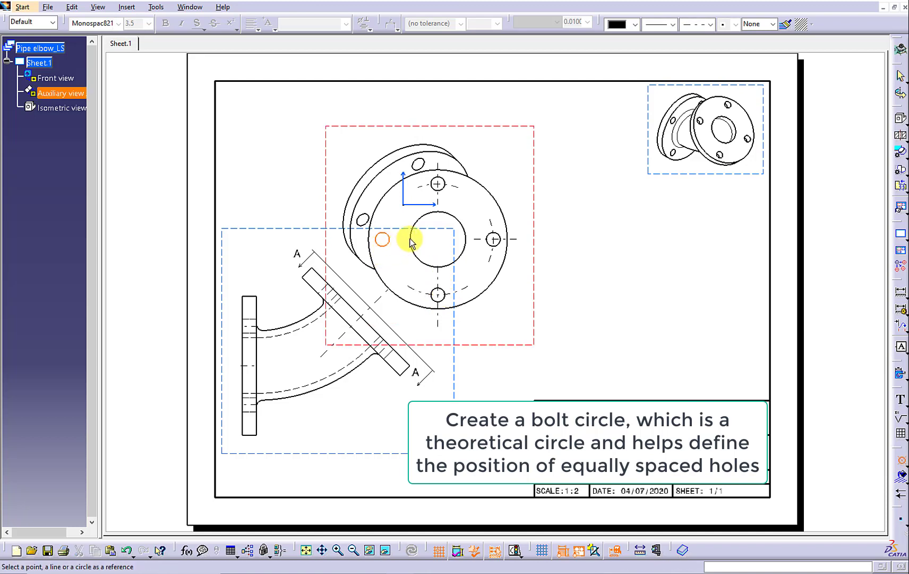
left_click(411, 242)
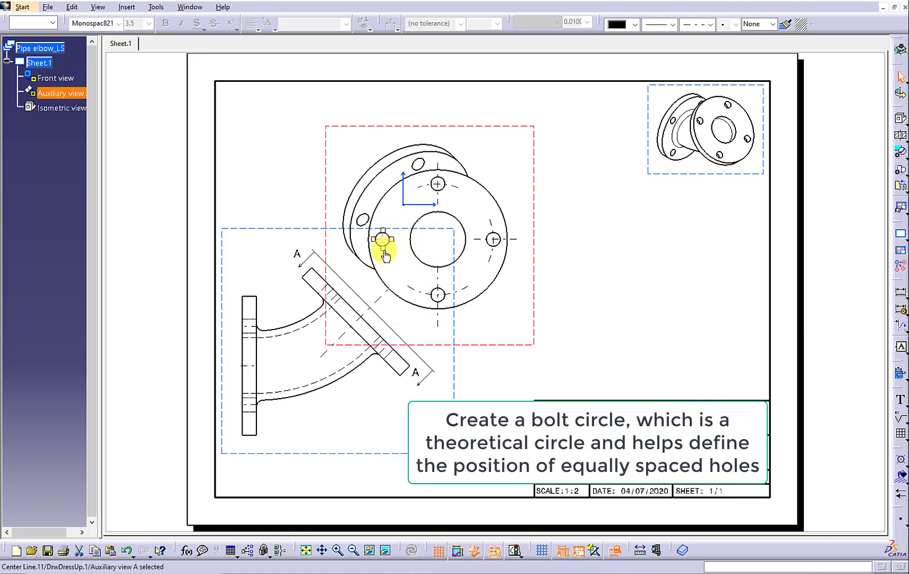
left_click(472, 277)
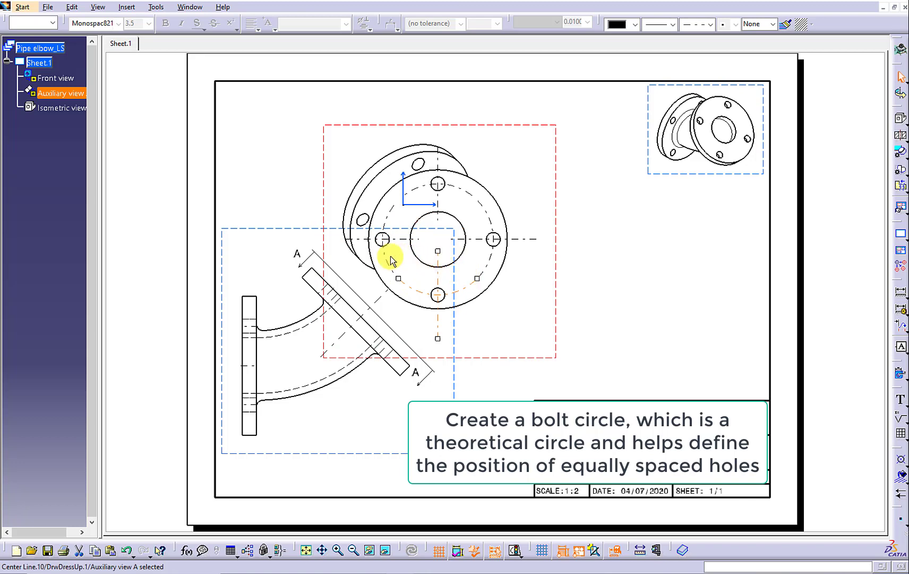
left_click(396, 272)
left_click_drag(393, 274, 398, 278)
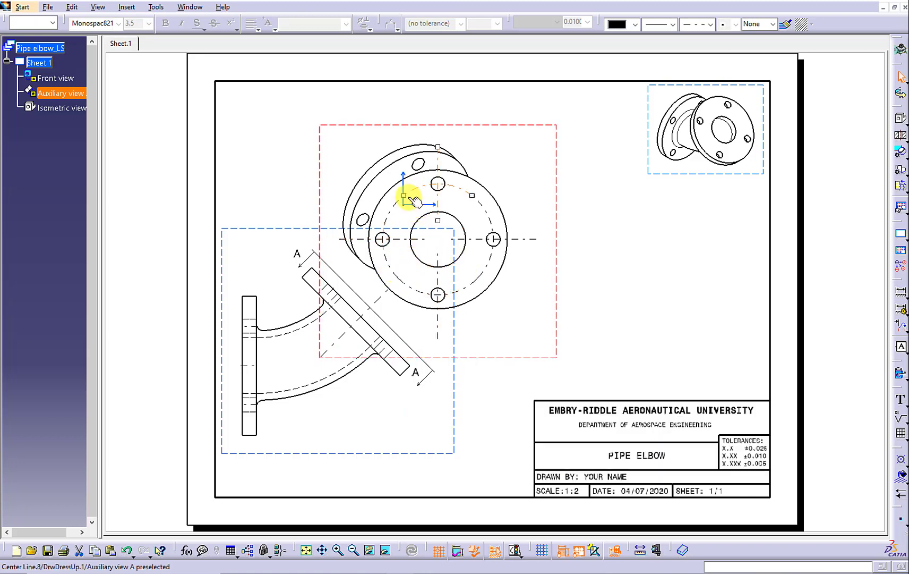
left_click(610, 228)
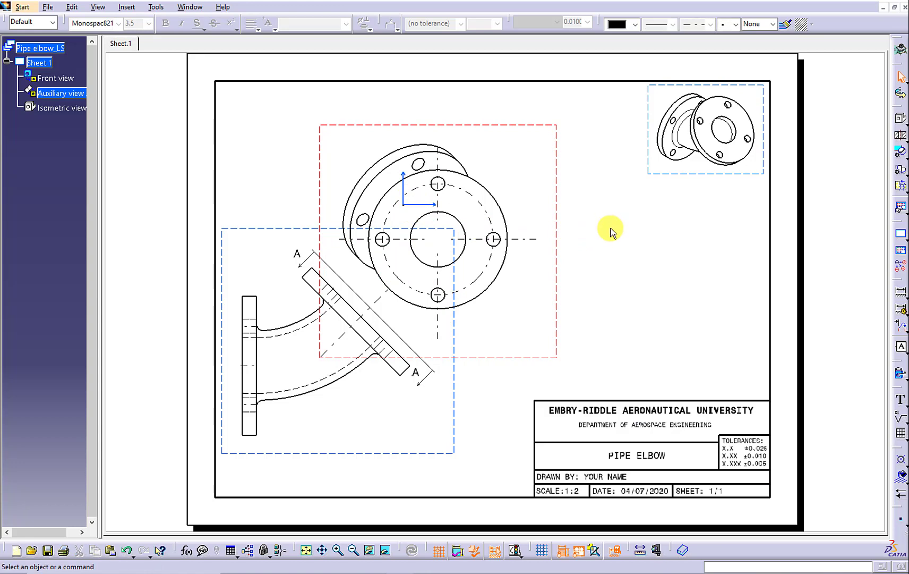
Step: Give the central bore a centre line referenced to the view axis, extended to the bolt circle
left_click(905, 464)
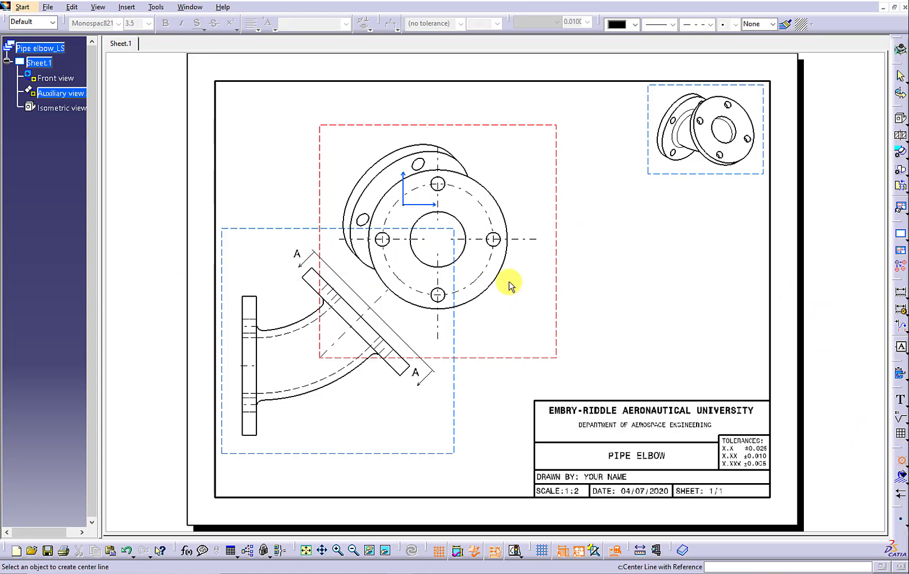
left_click(448, 264)
left_click(397, 298)
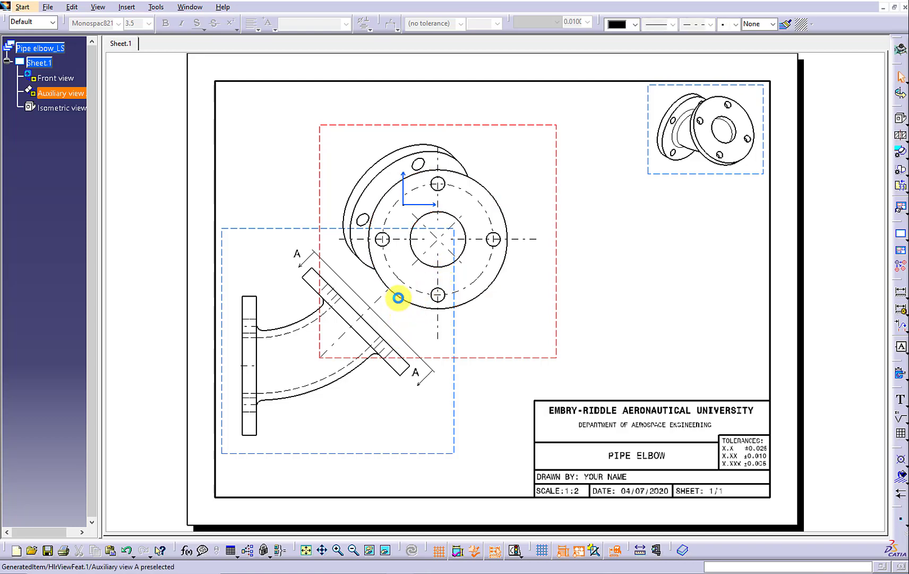
left_click(433, 242)
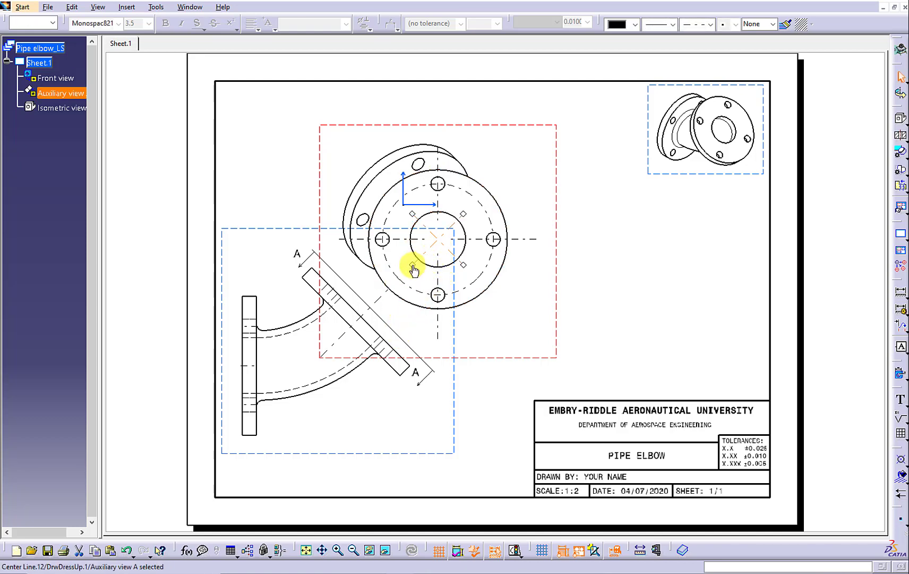
left_click_drag(407, 269, 382, 281)
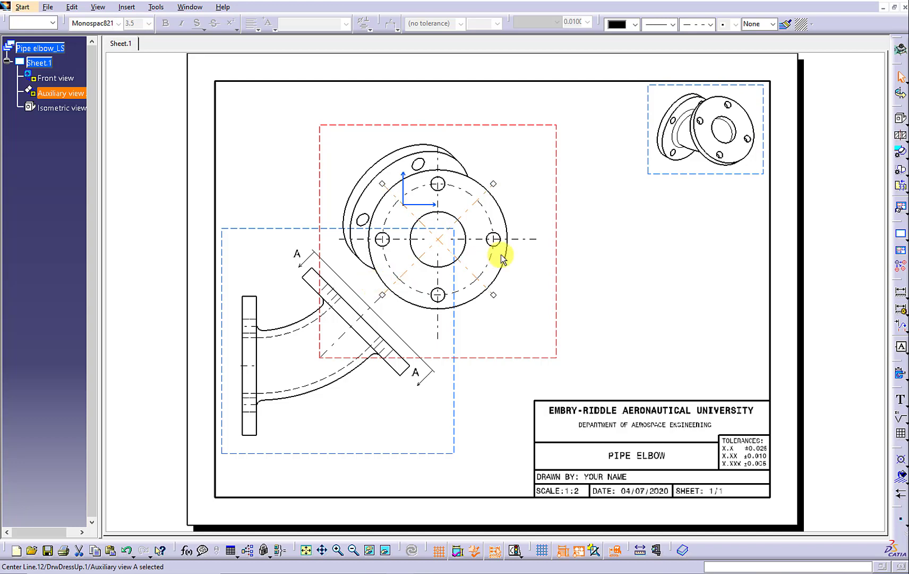
left_click(536, 266)
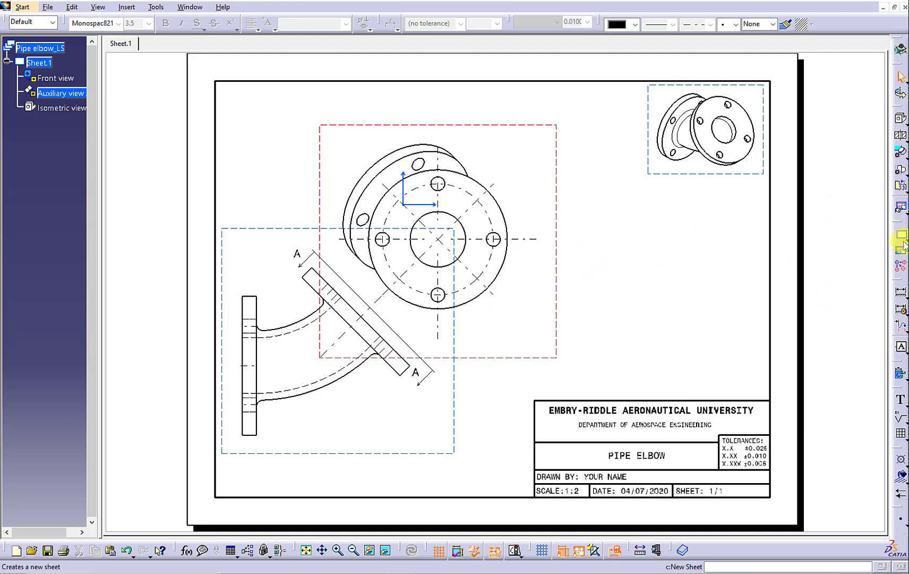
Step: Clip auxiliary view A with a circle of radius 2.51 in centred on the flange
left_click(900, 173)
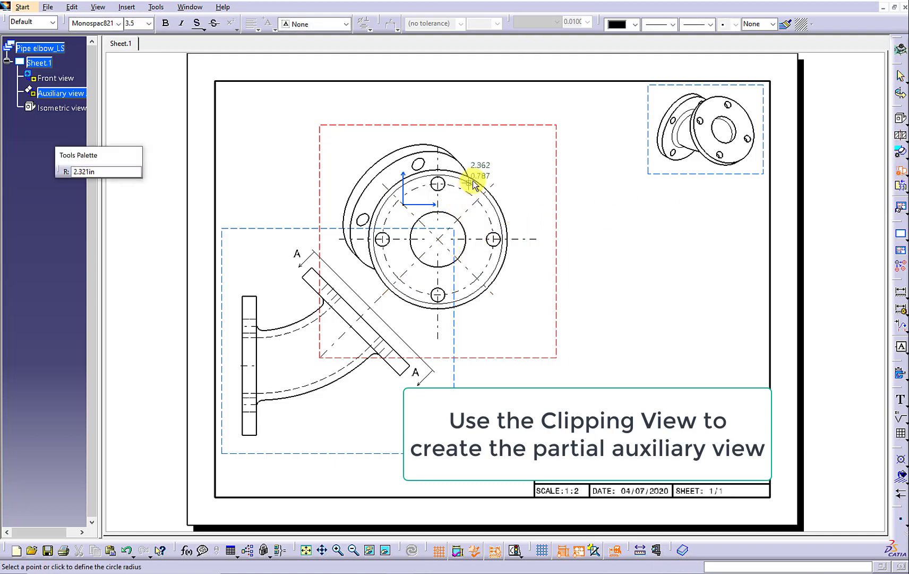
key("ctrl+Page_Up")
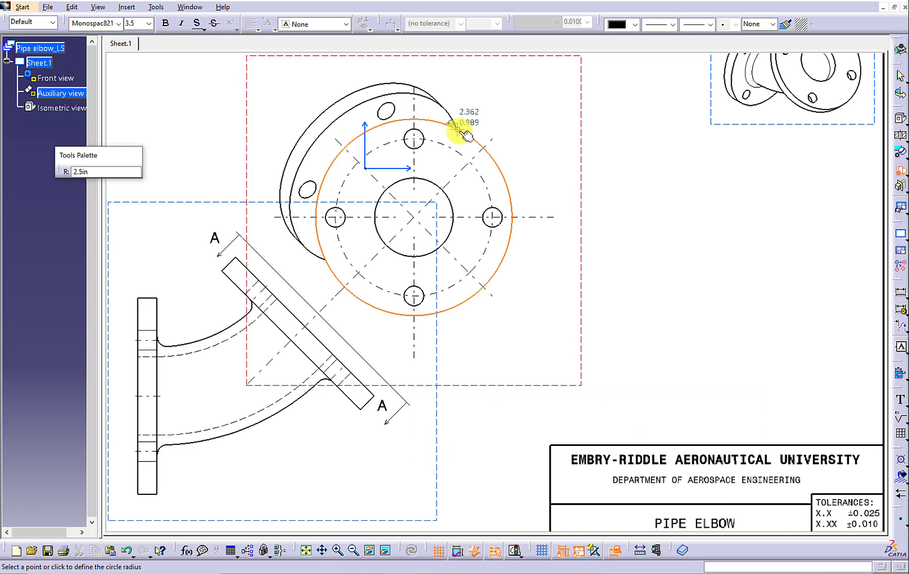
double_click(106, 169)
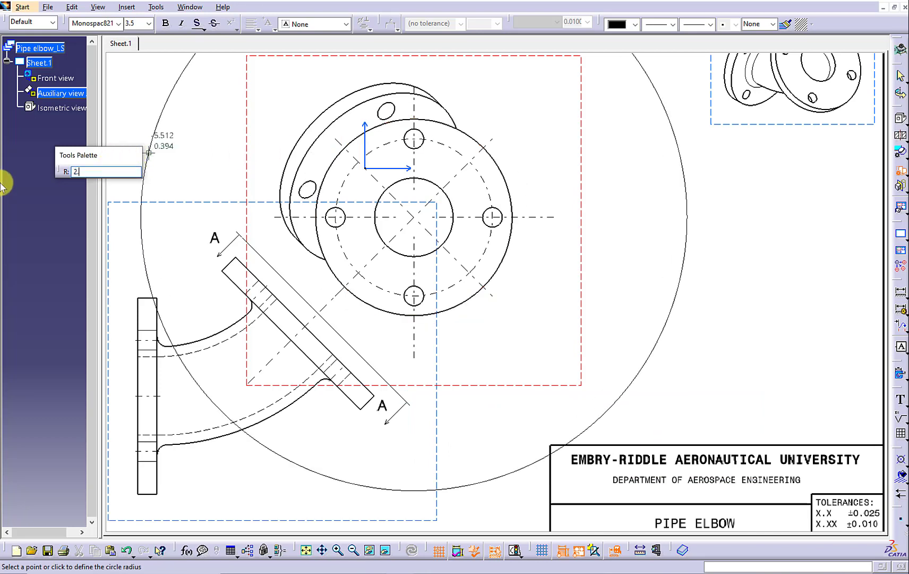
type("2.51")
key("Return")
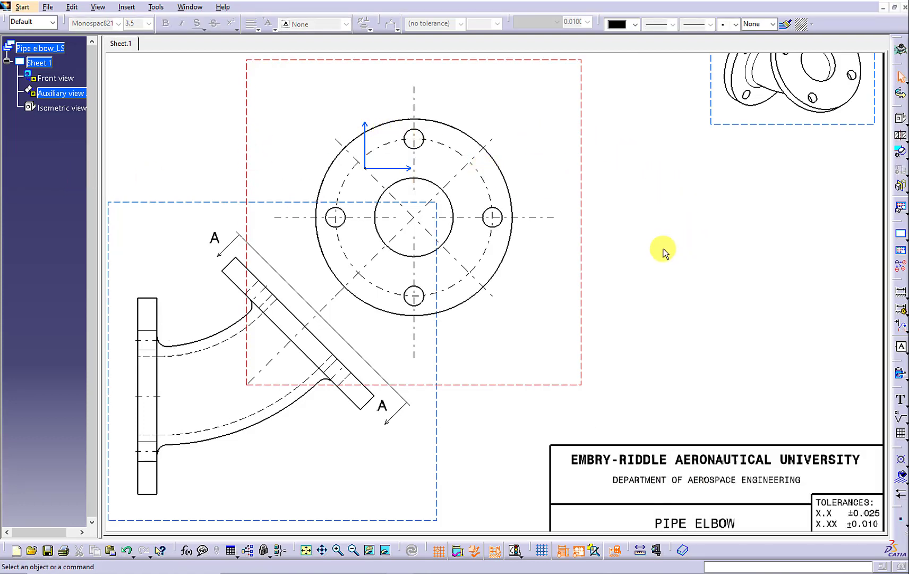
Step: Dimension the flange's diameter as ⌀5.00 in NUM.DINC format with 2.5 mm text
left_click(903, 297)
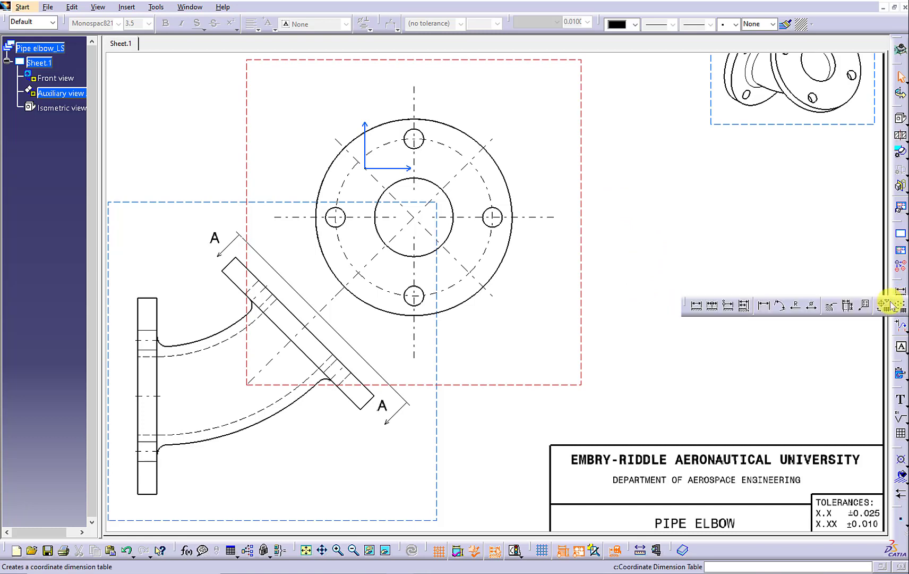
left_click(811, 306)
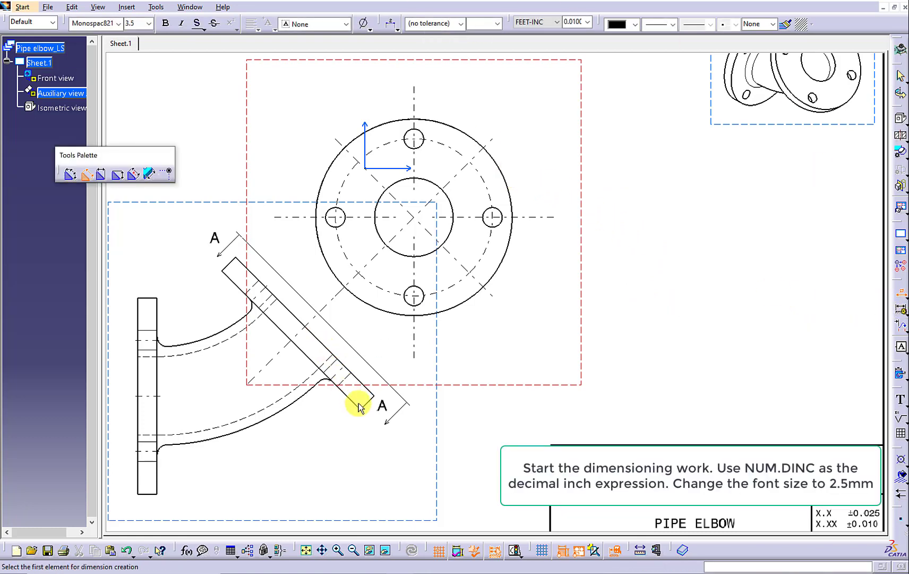
left_click(376, 407)
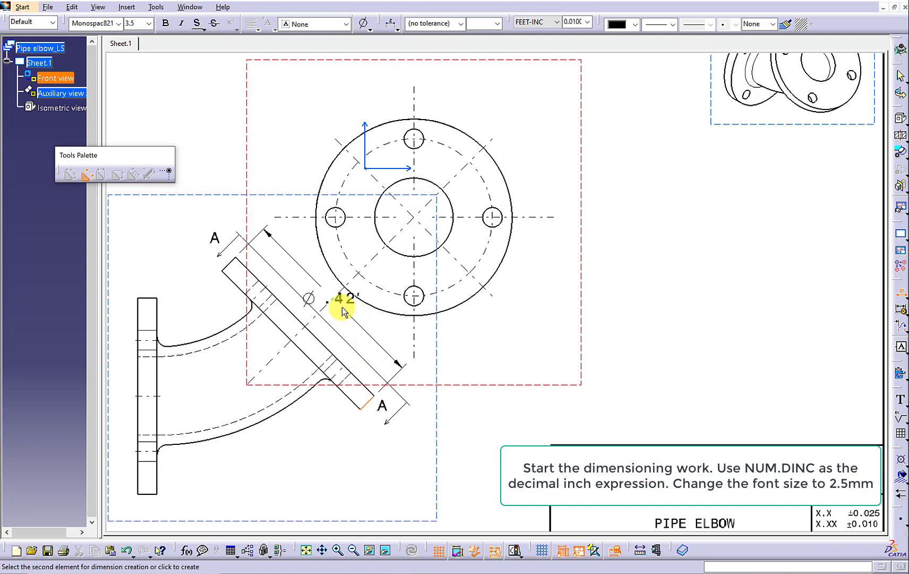
left_click(550, 24)
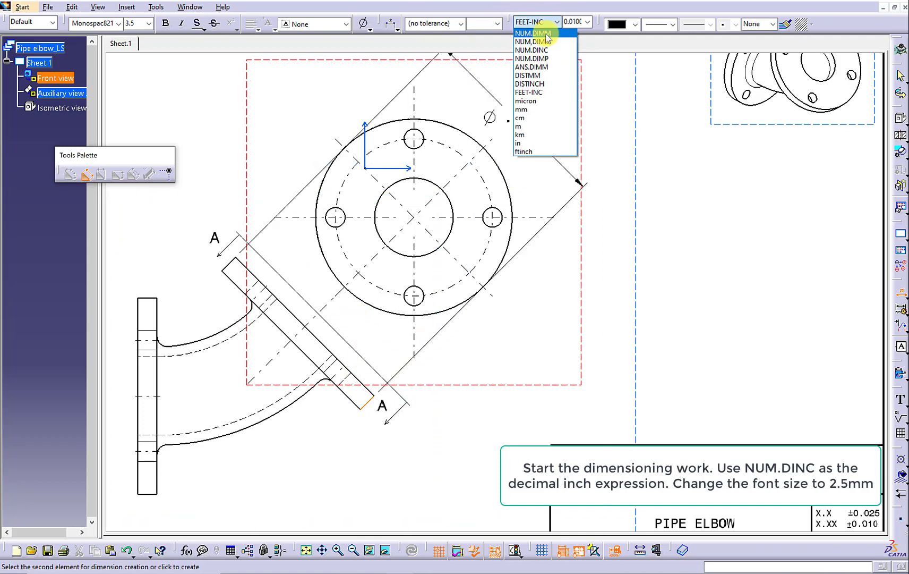
left_click(547, 50)
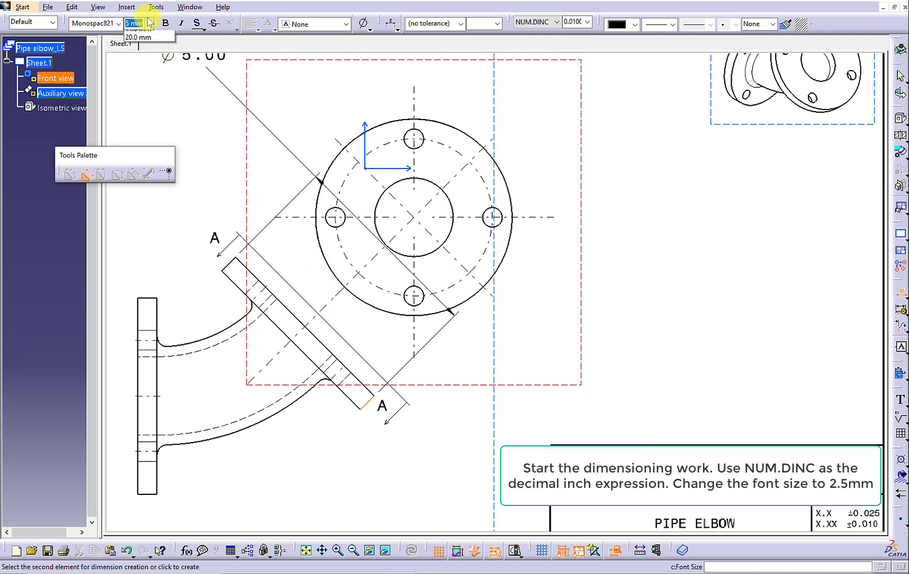
left_click(140, 93)
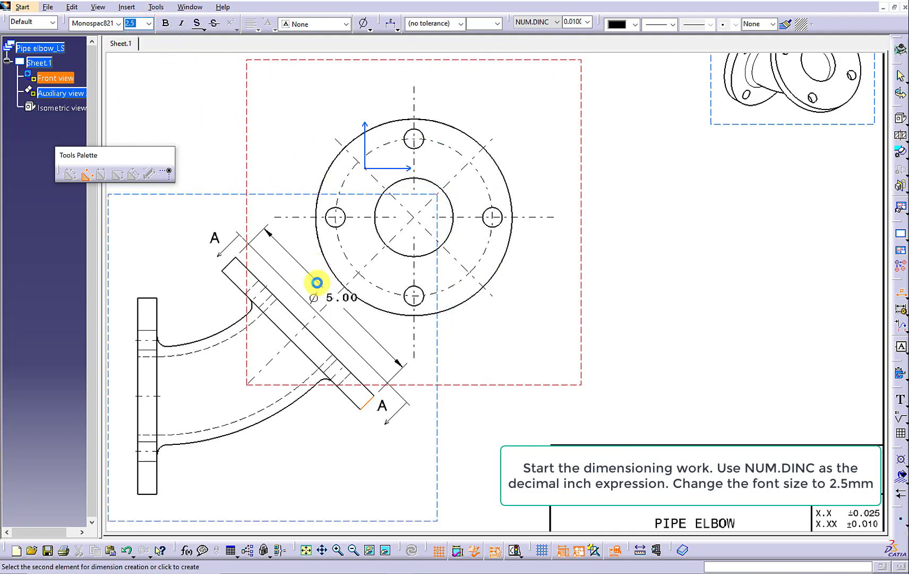
left_click(317, 284)
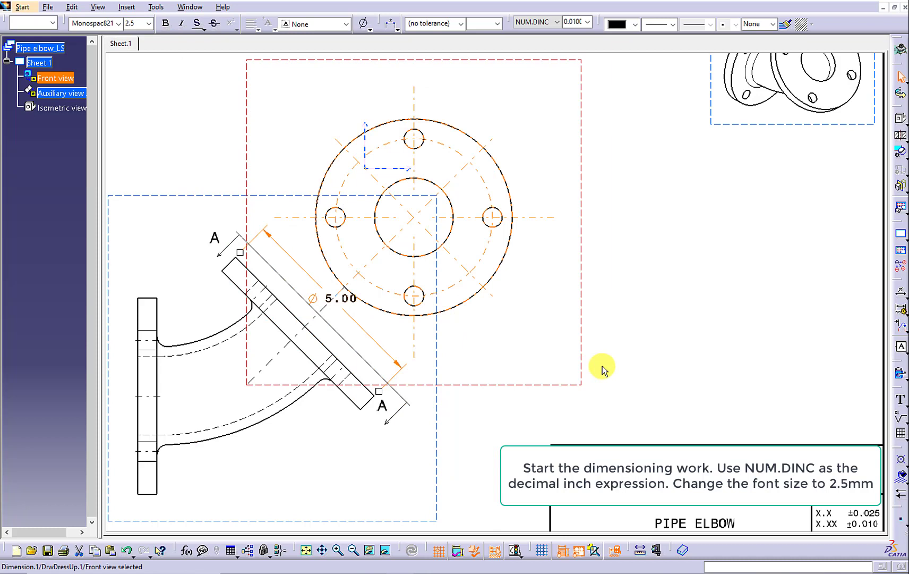
left_click(574, 300)
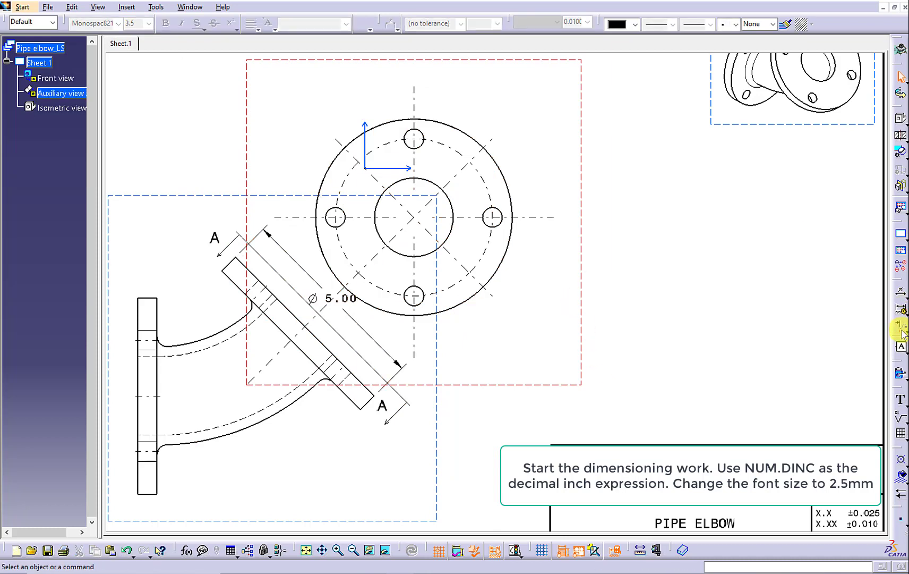
Step: Dimension the central bore circle as Ø 2.00 in NUM.DINC with 2.5 mm text
left_click(901, 307)
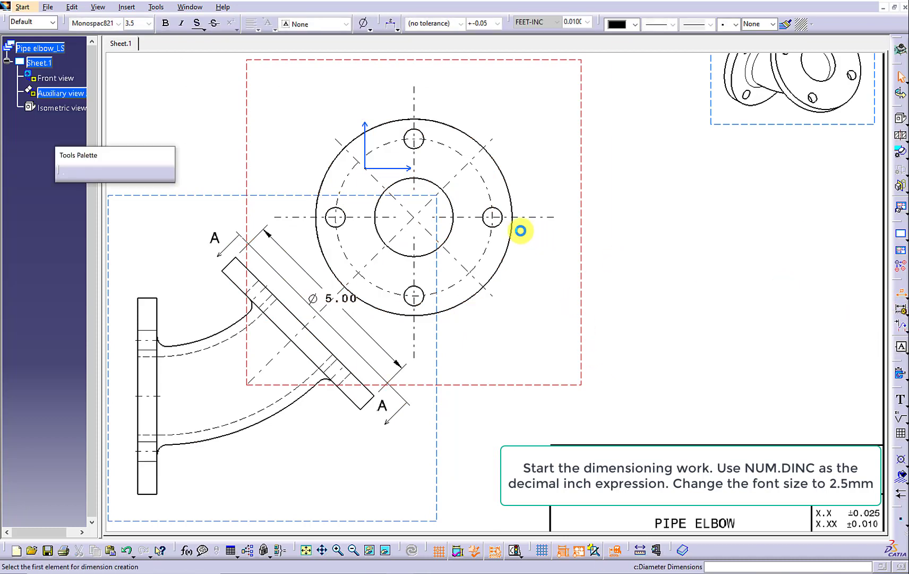
left_click(451, 205)
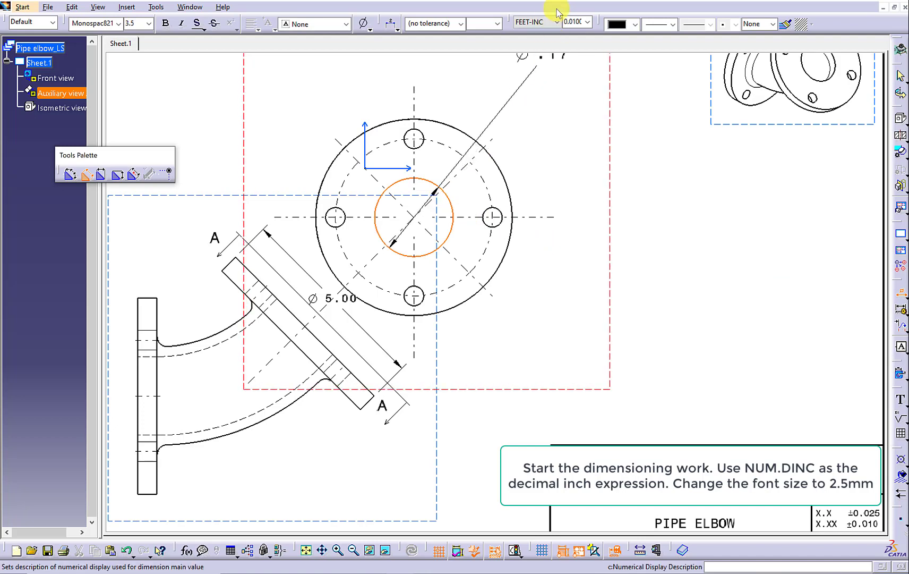
left_click(555, 22)
left_click(531, 59)
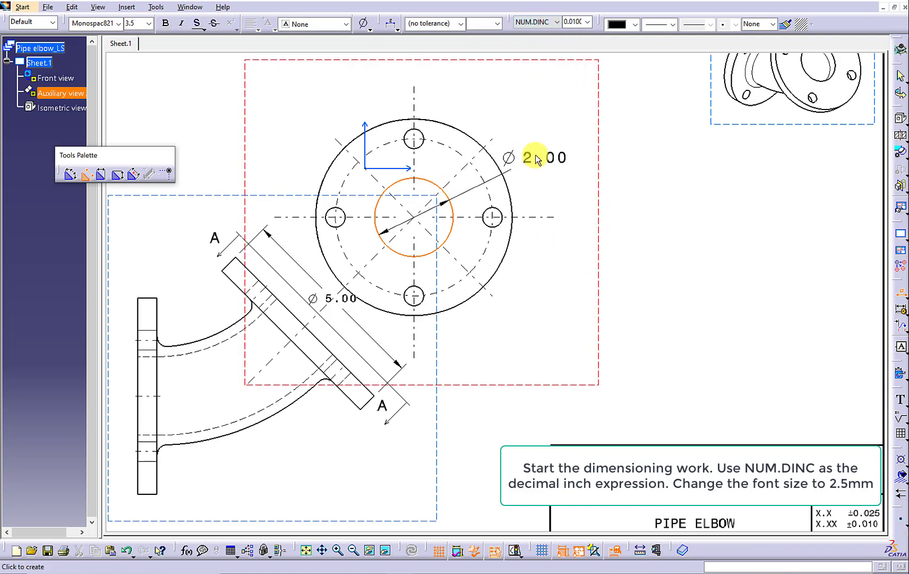
left_click(314, 66)
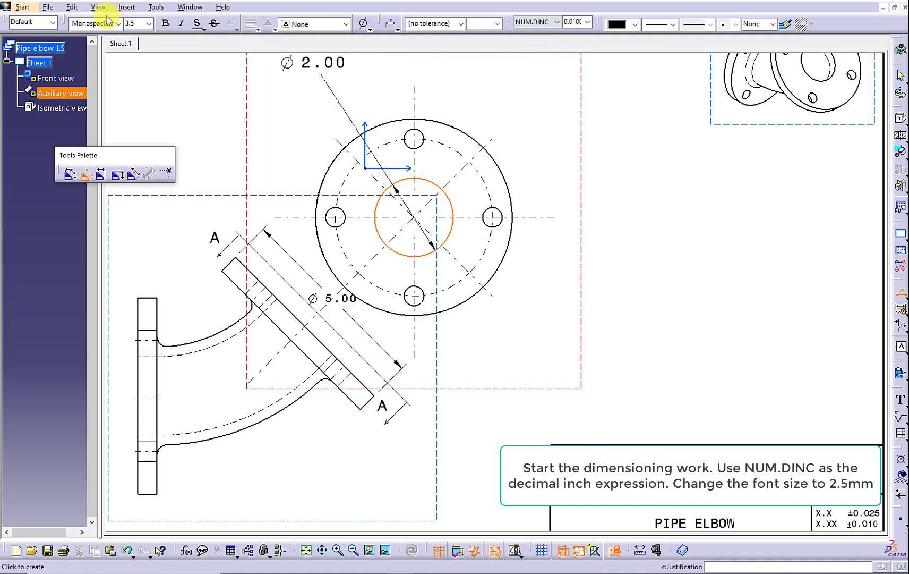
left_click(149, 23)
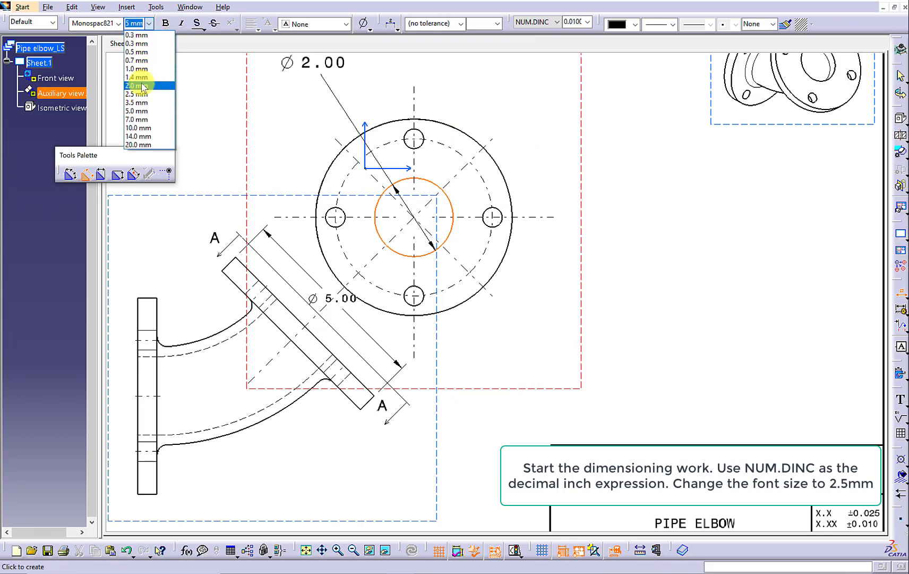
left_click(142, 94)
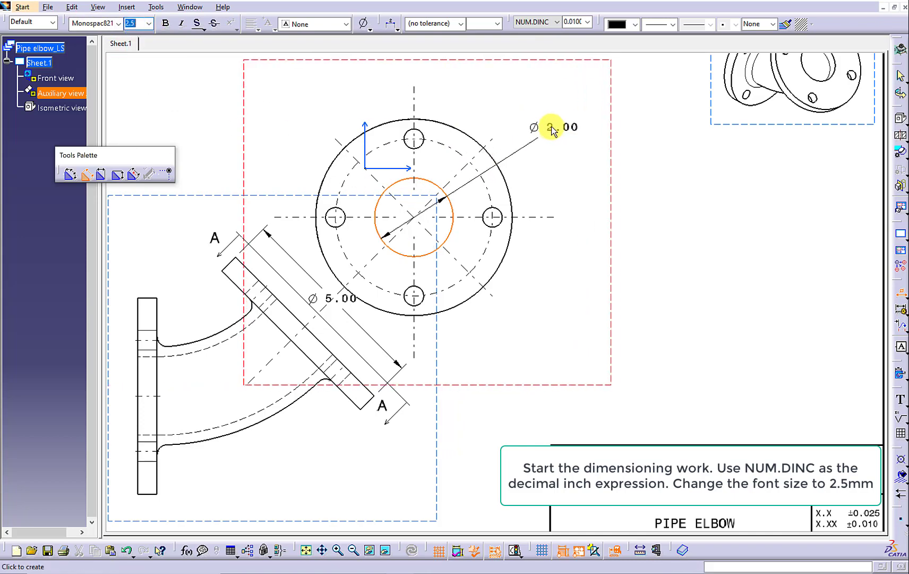
left_click(547, 130)
Step: Give the Ø 2.00 dimension a single-arrow Two Parts leader with its text up-right of the flange
right_click(547, 128)
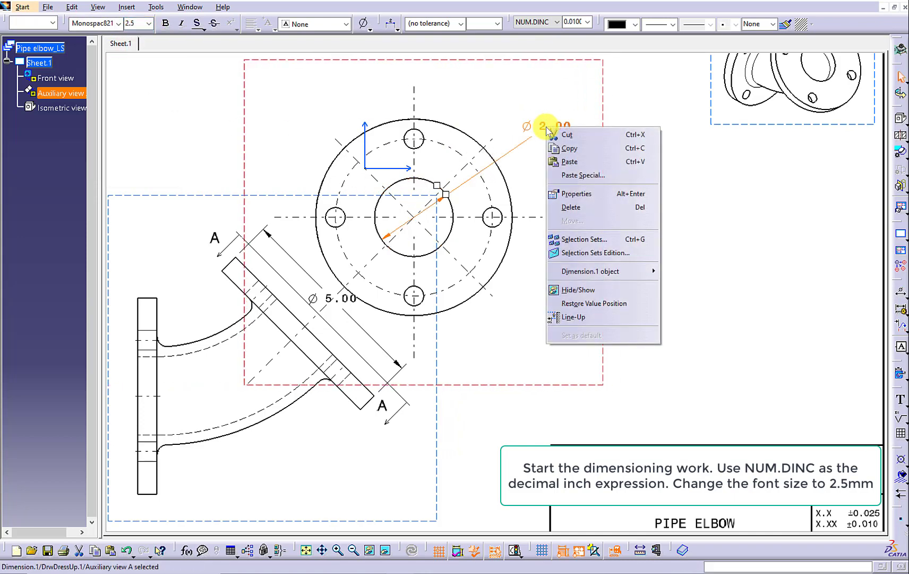
left_click(564, 194)
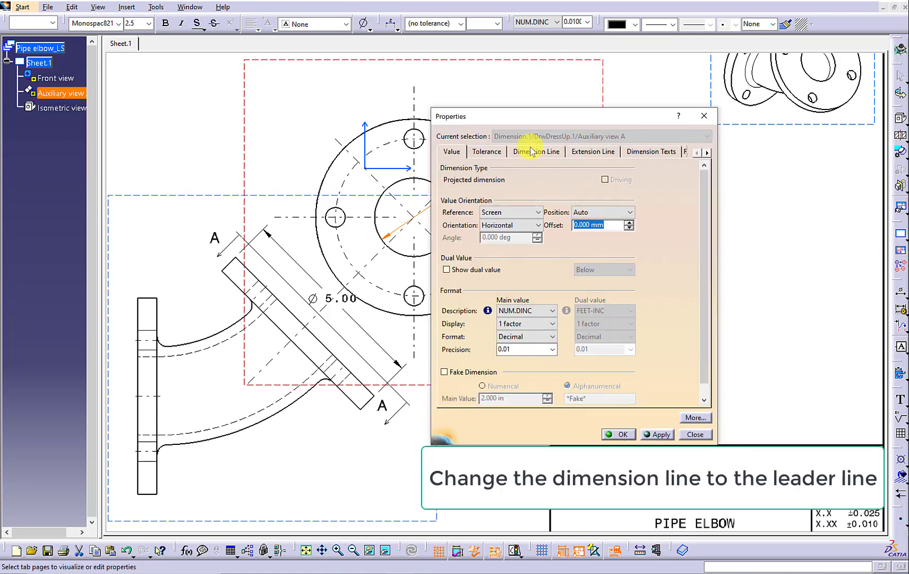
left_click(531, 151)
left_click(525, 179)
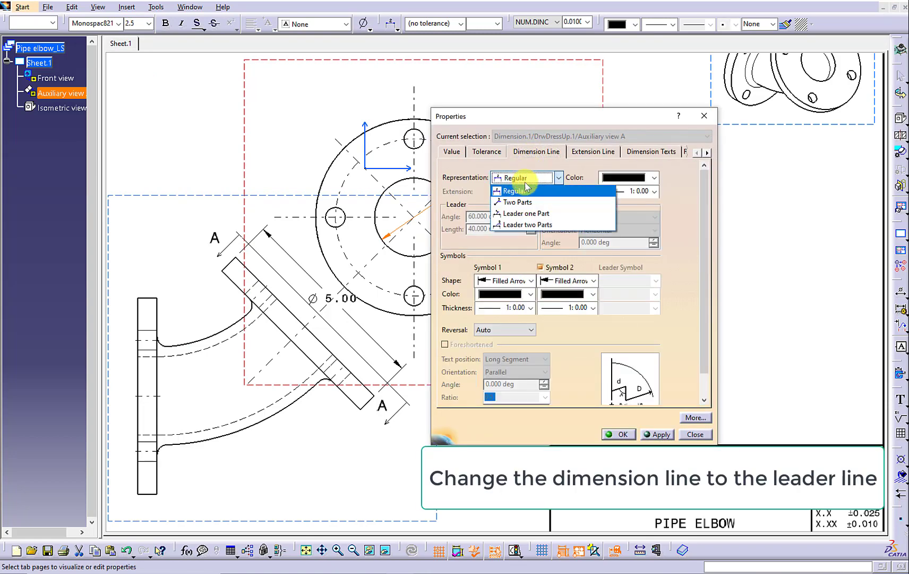
left_click(517, 202)
left_click(546, 267)
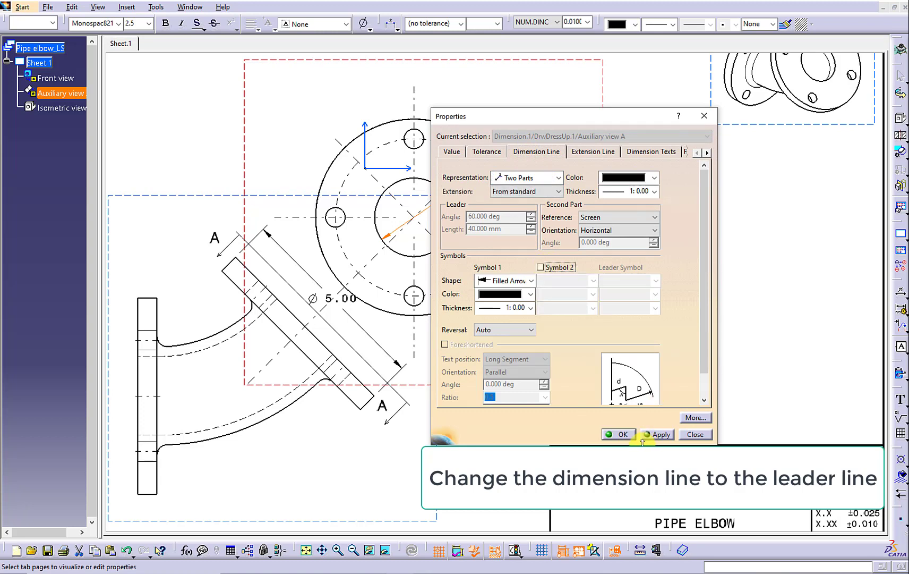
left_click(619, 434)
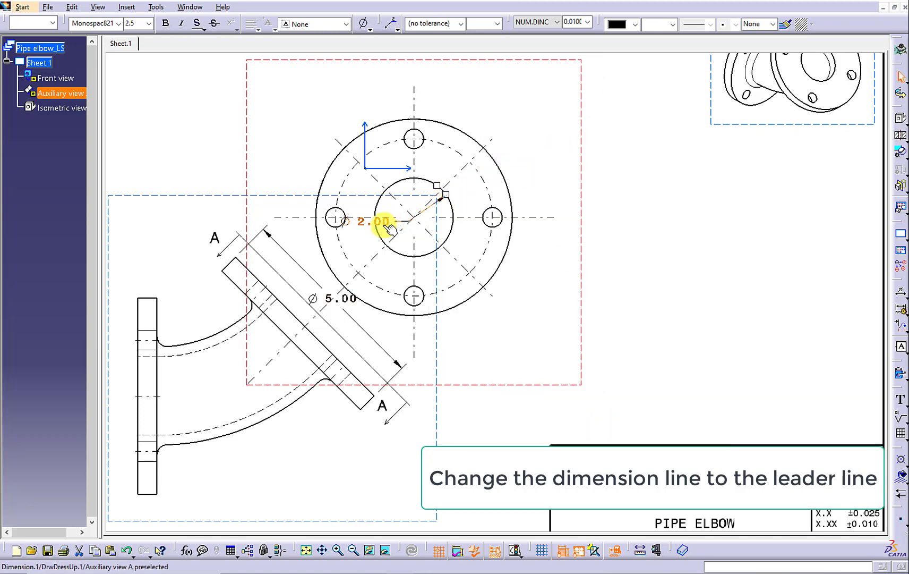
left_click_drag(390, 227, 506, 110)
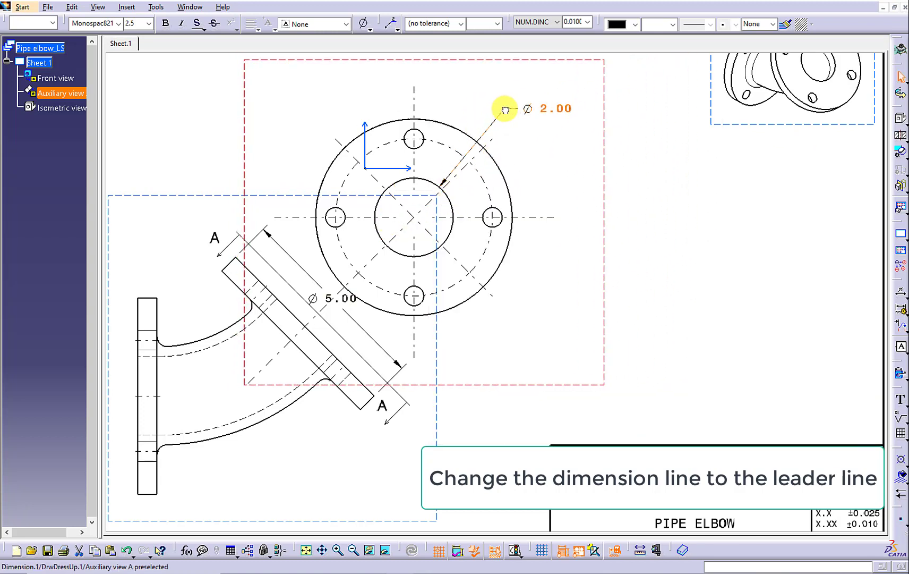
Step: Dimension the bolt circle as Ø 4.00 in NUM.DINC with 2.5 mm text
left_click(661, 223)
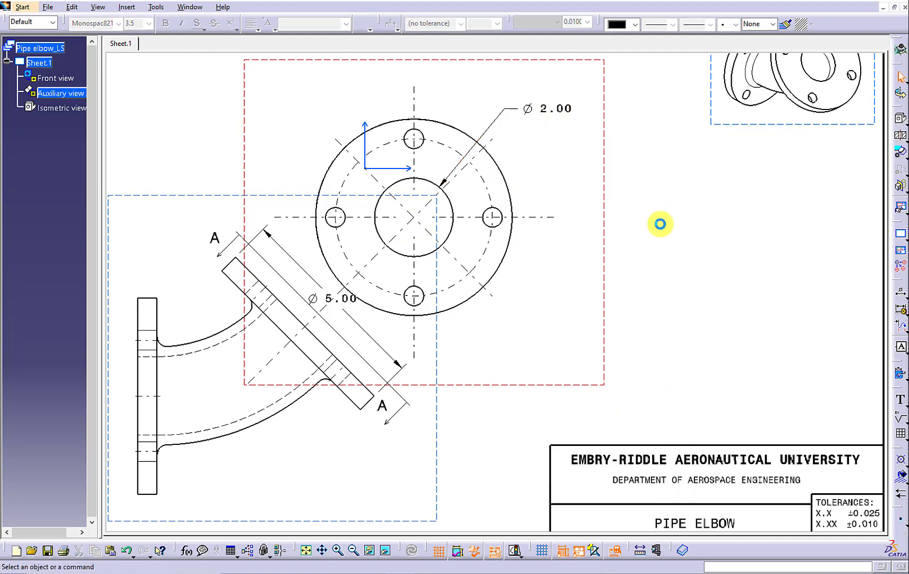
left_click(900, 294)
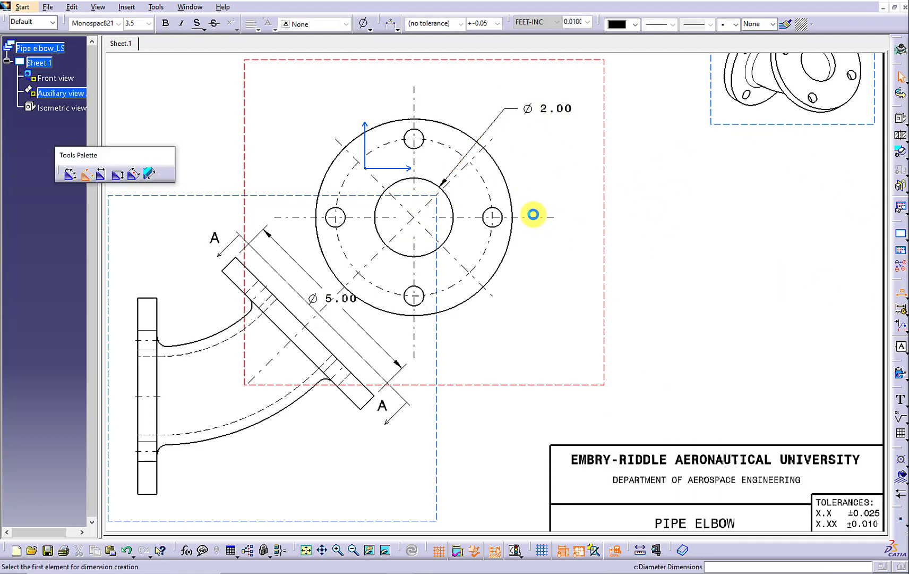
left_click(487, 187)
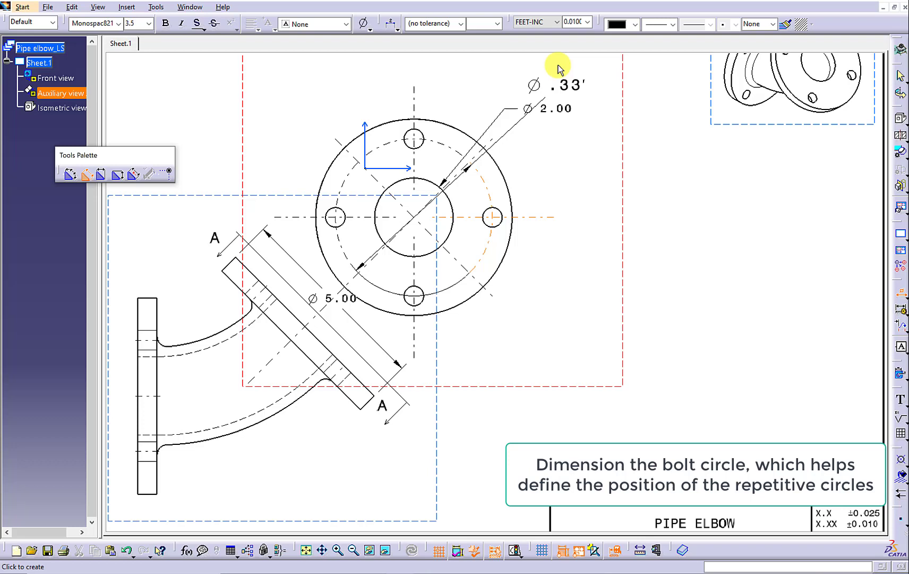
left_click(537, 21)
left_click(547, 50)
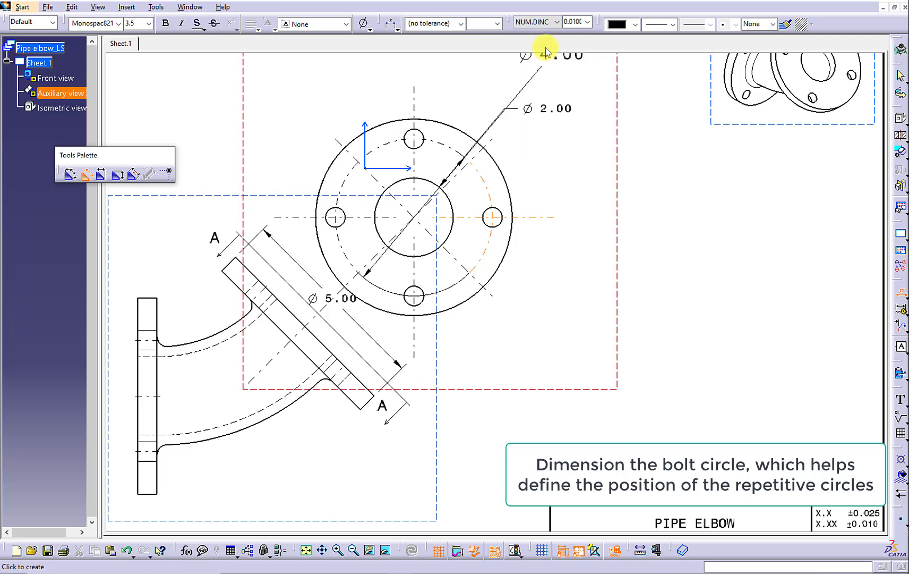
left_click(148, 23)
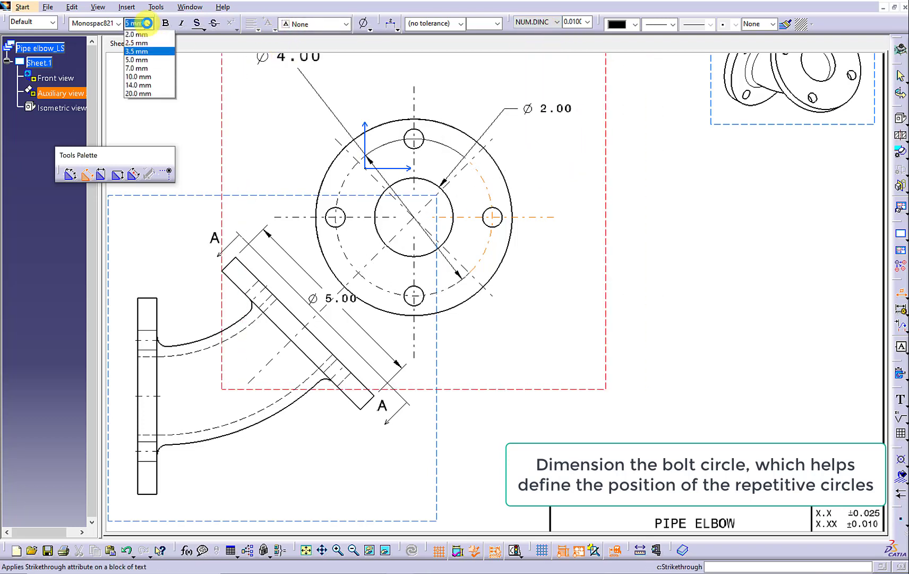
left_click(136, 94)
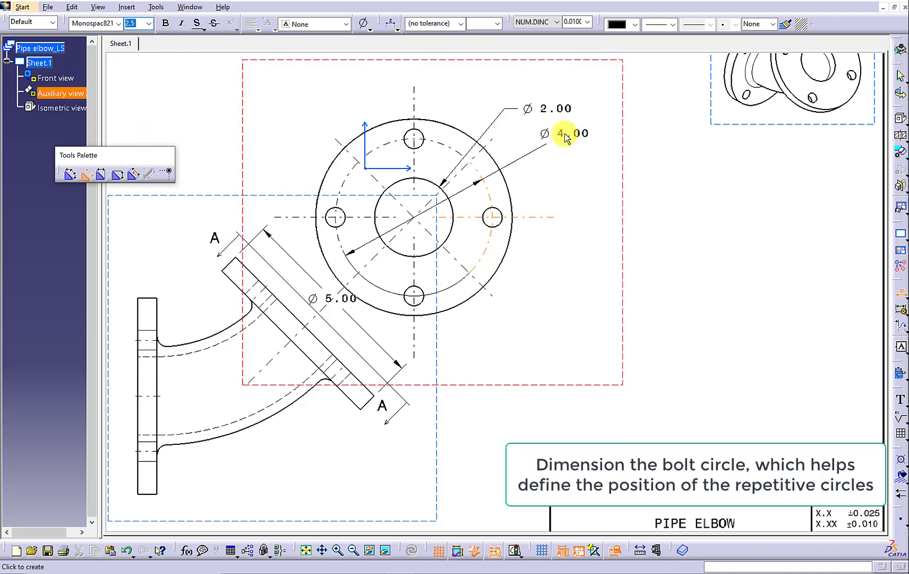
left_click(566, 136)
Step: Set the Ø 4.00 dimension to a single-arrow Two Parts leader, its text below Ø 2.00
right_click(566, 136)
left_click(593, 204)
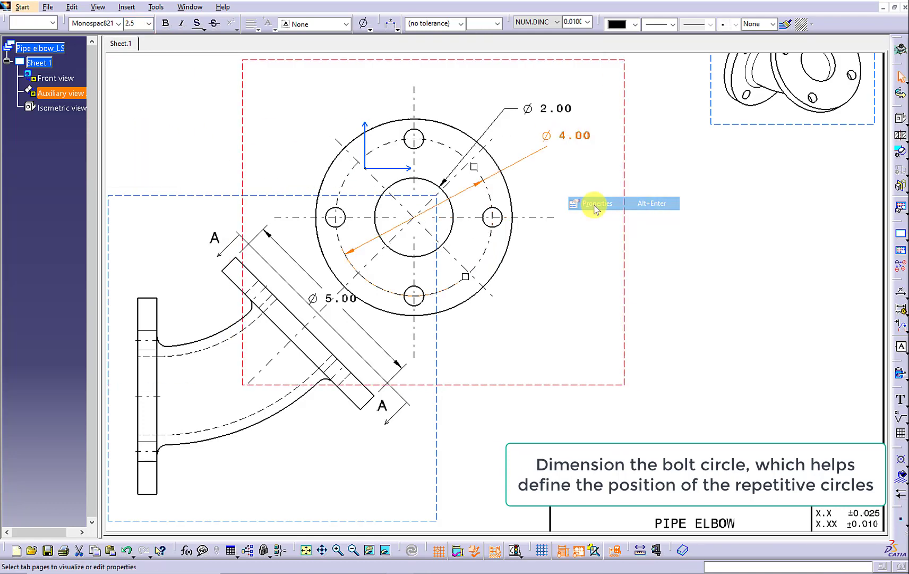
left_click(531, 175)
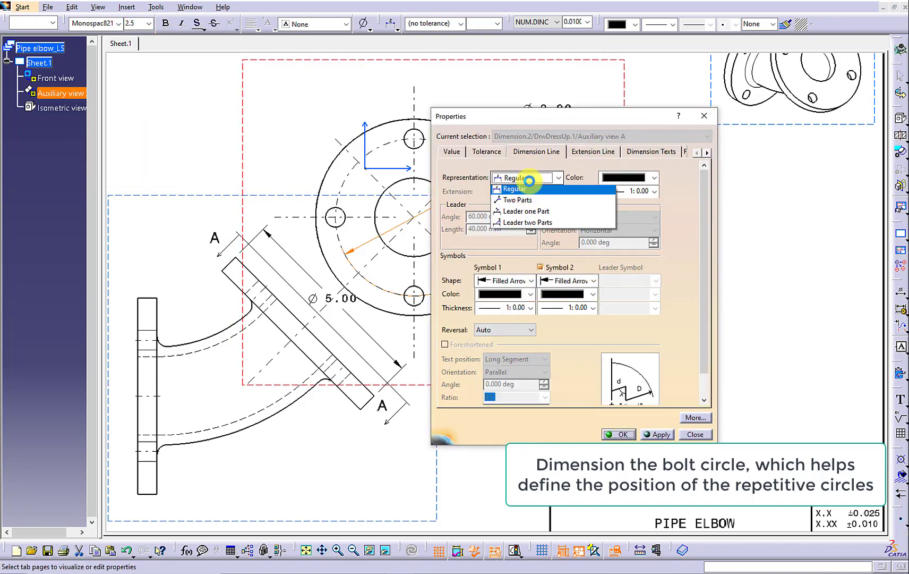
left_click(513, 197)
left_click(540, 267)
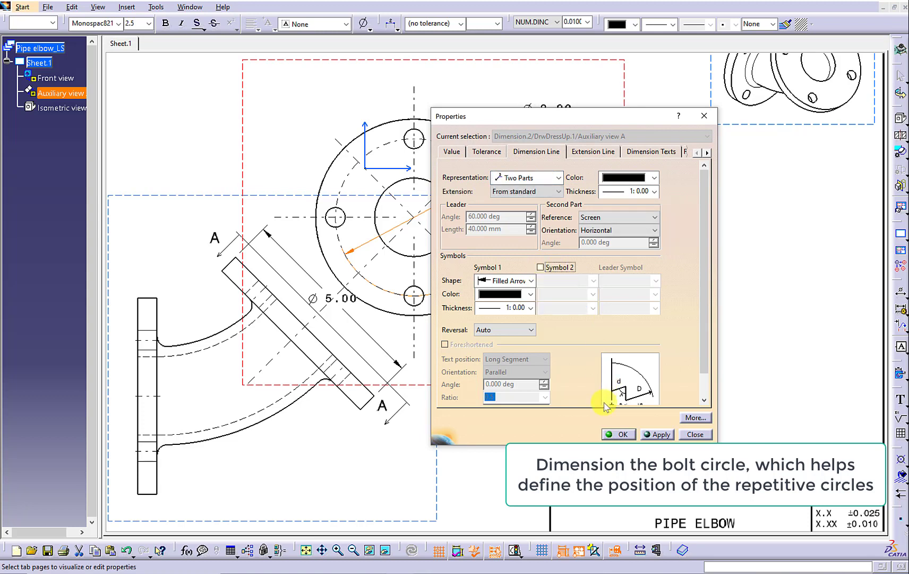
left_click(621, 434)
left_click_drag(503, 205, 526, 152)
left_click(621, 196)
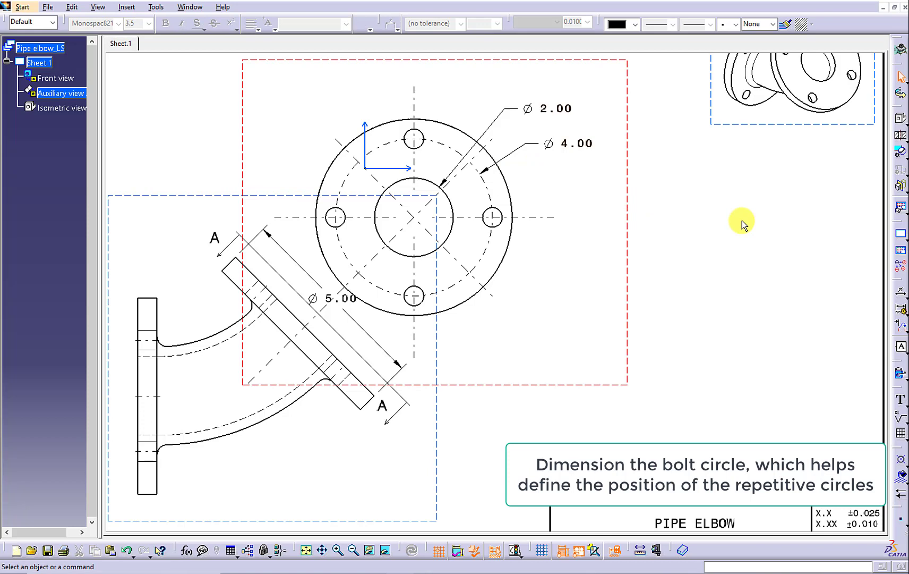
Step: Dimension the right bolt hole as Ø .50 in NUM.DINC with 2.5 mm text
left_click(900, 294)
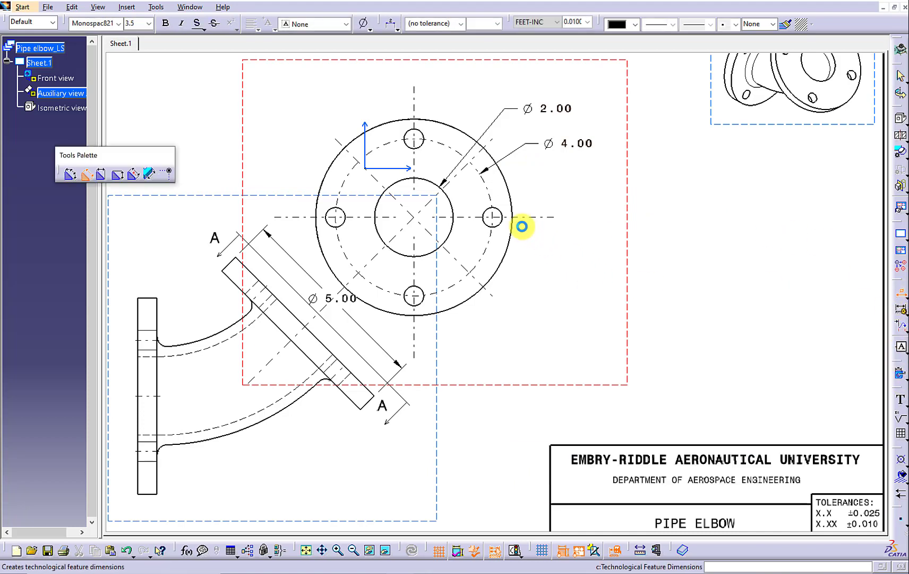
left_click(498, 209)
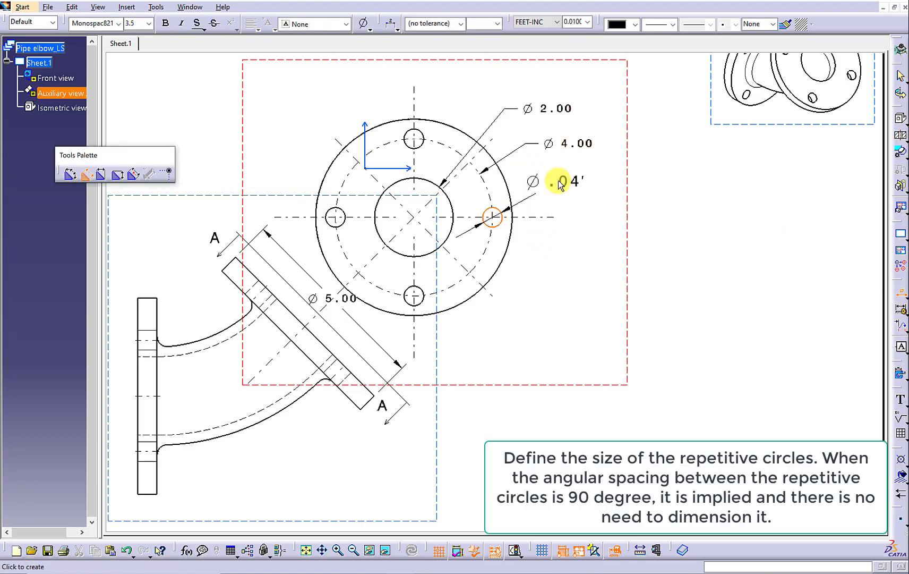
left_click(537, 21)
left_click(541, 50)
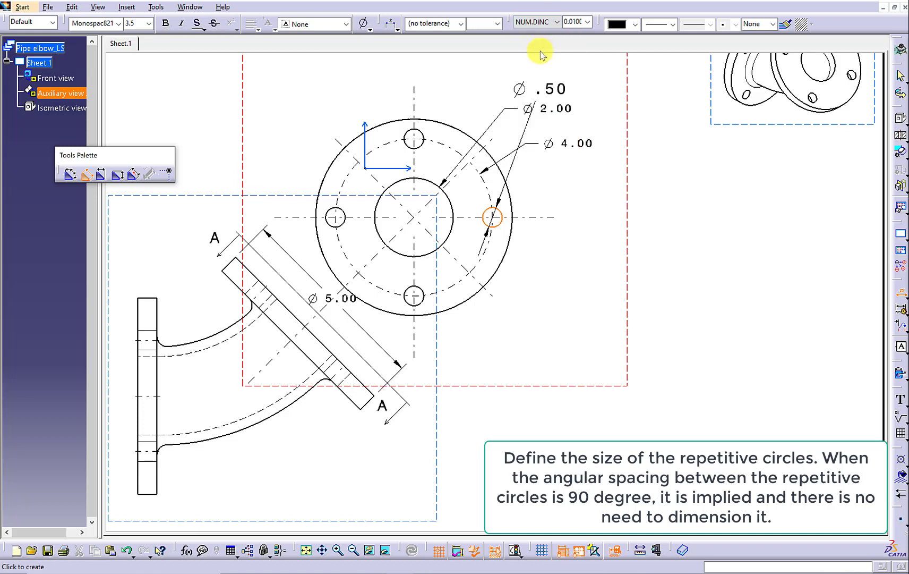
left_click(151, 23)
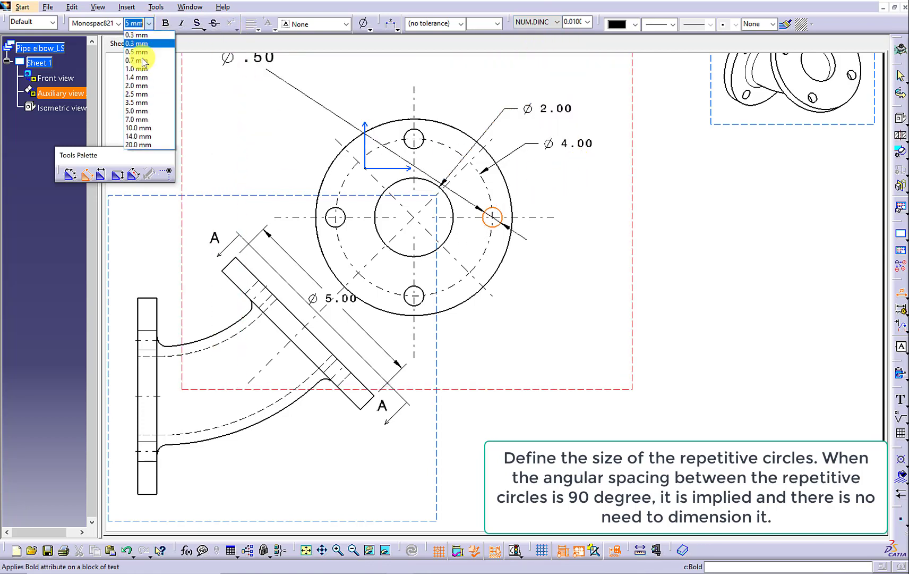
left_click(147, 93)
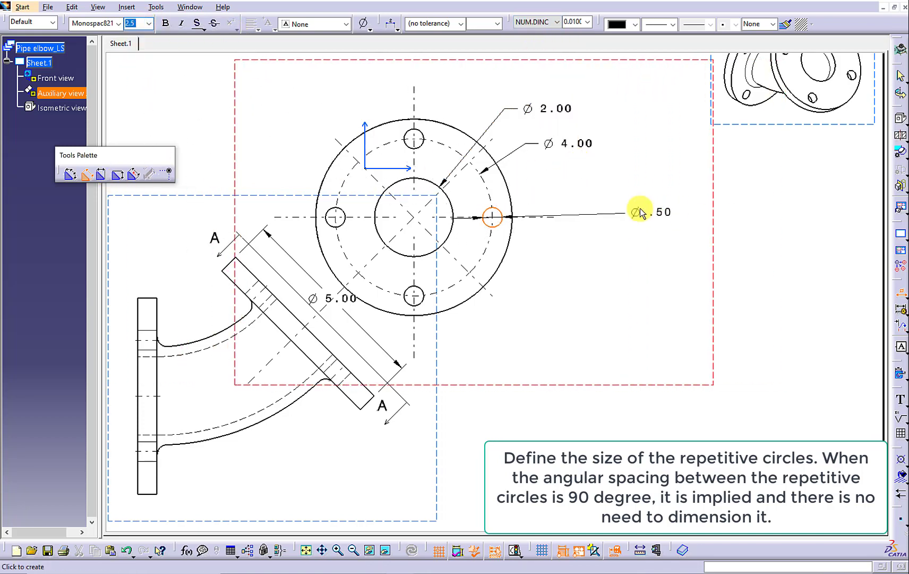
left_click(568, 173)
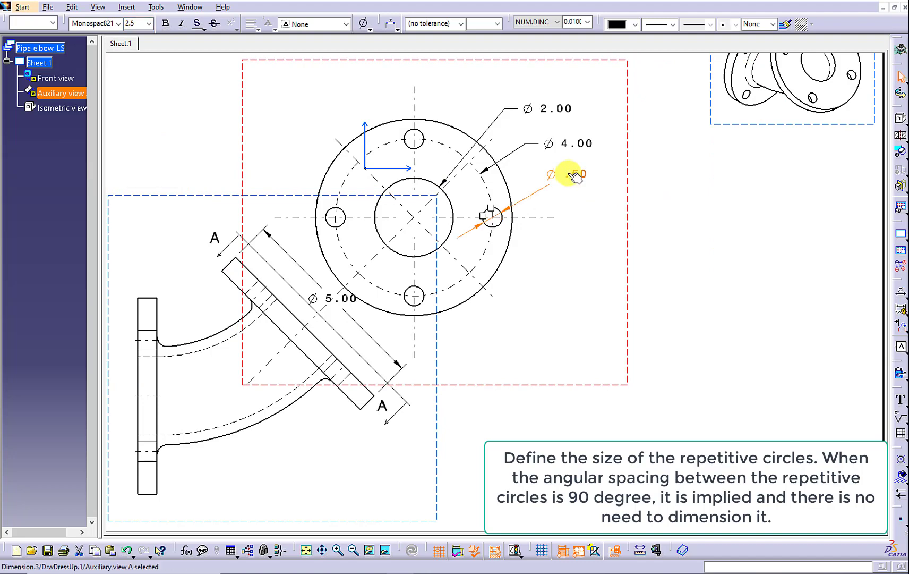
Step: Set the Ø .50 dimension to a single-arrow Two Parts leader, its text right of the hole
right_click(571, 173)
left_click(587, 242)
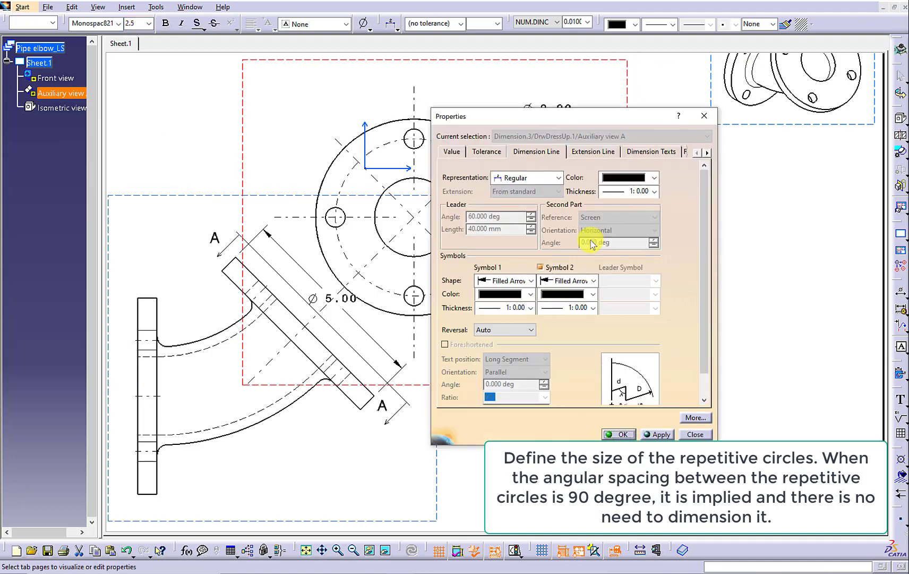
left_click(543, 179)
left_click(542, 180)
left_click(543, 180)
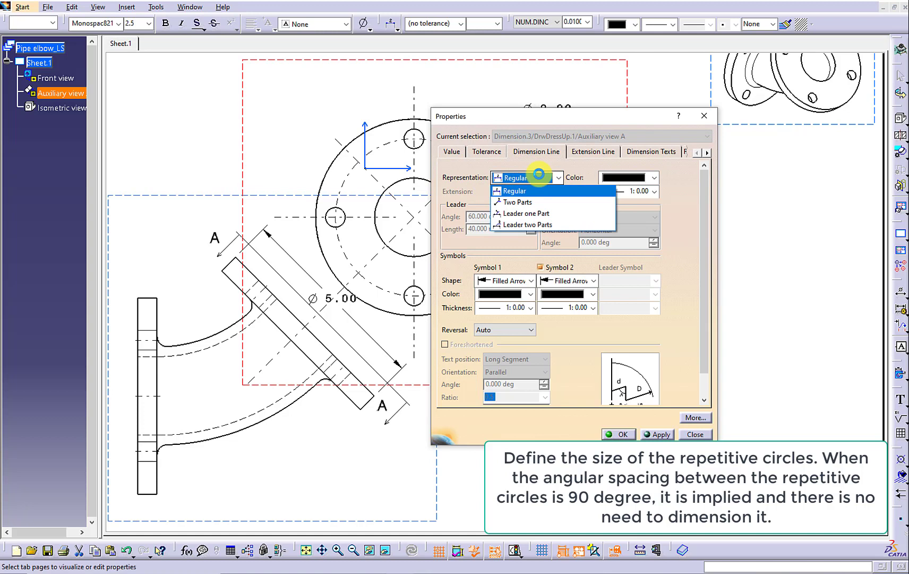
left_click(535, 202)
left_click(540, 267)
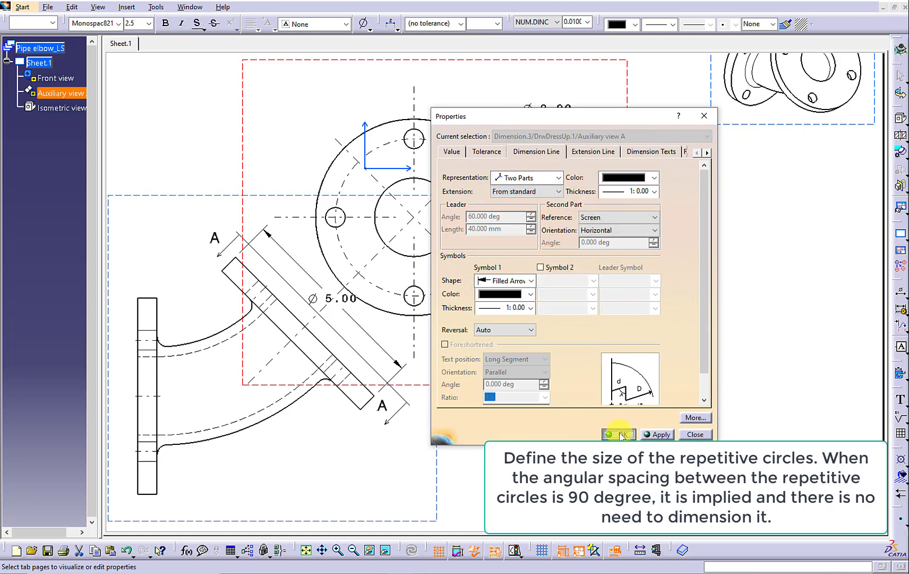
left_click(621, 435)
left_click_drag(449, 246, 552, 179)
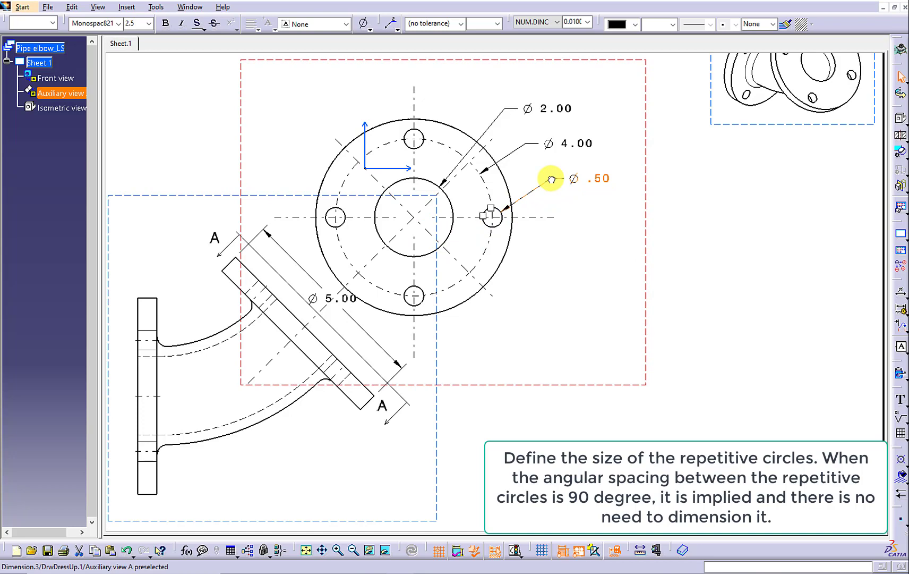
Step: Add the 4x prefix so the bolt-hole dimension reads 4x Ø .50
right_click(590, 181)
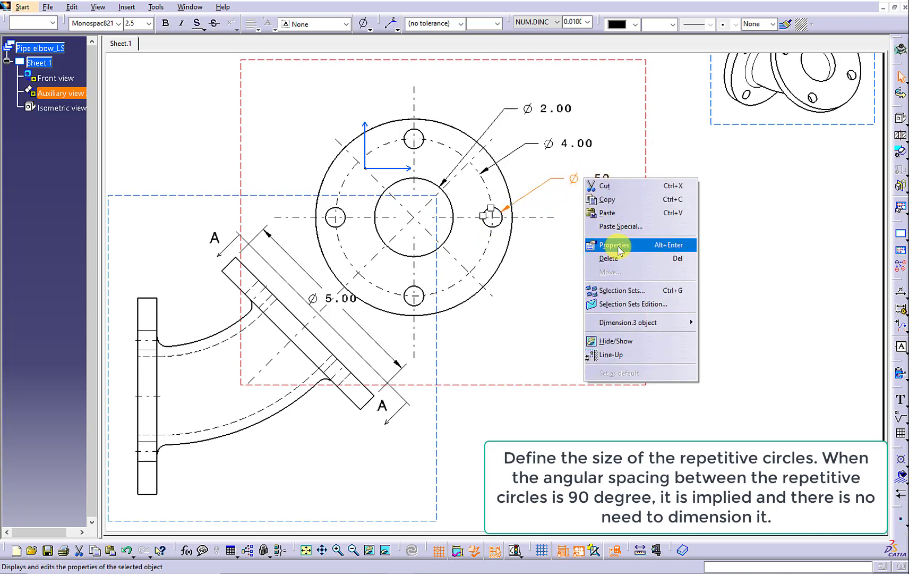
left_click(590, 245)
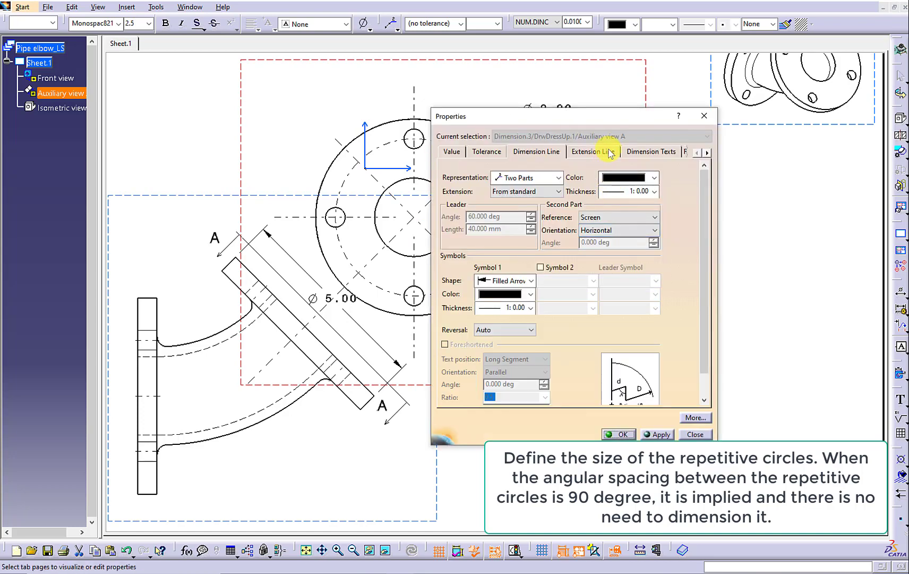
left_click(666, 153)
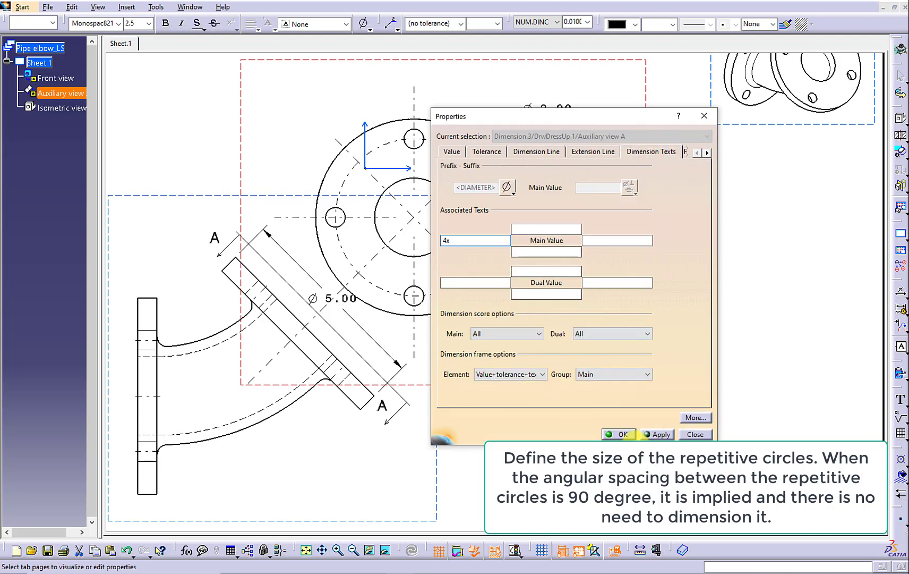
left_click(628, 434)
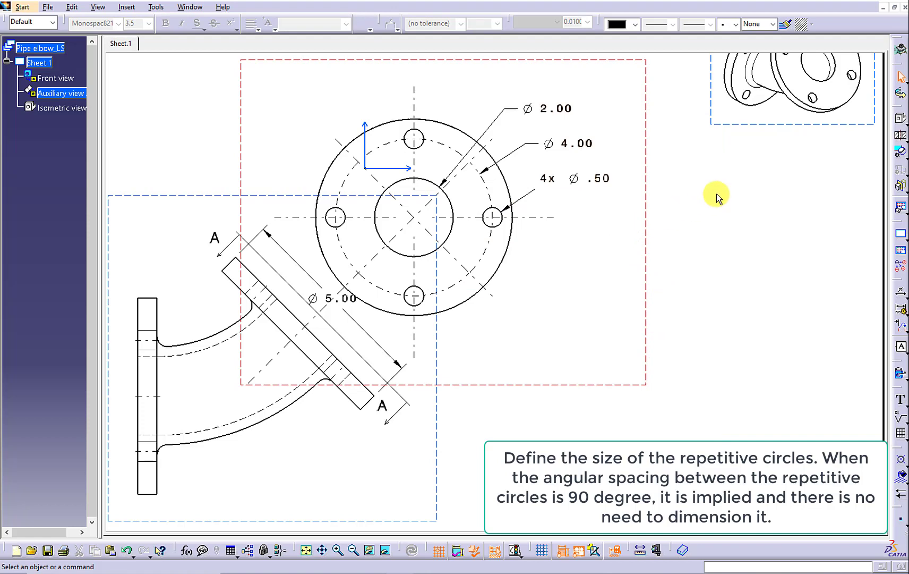
Step: Hide the auxiliary view's axis marker with Hide/Show
left_click(365, 143)
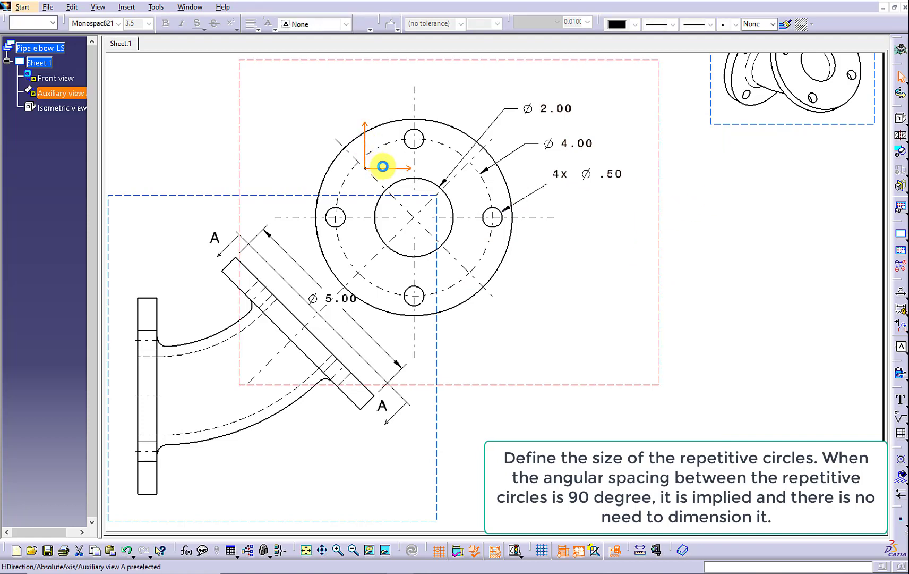
right_click(382, 166)
left_click(409, 329)
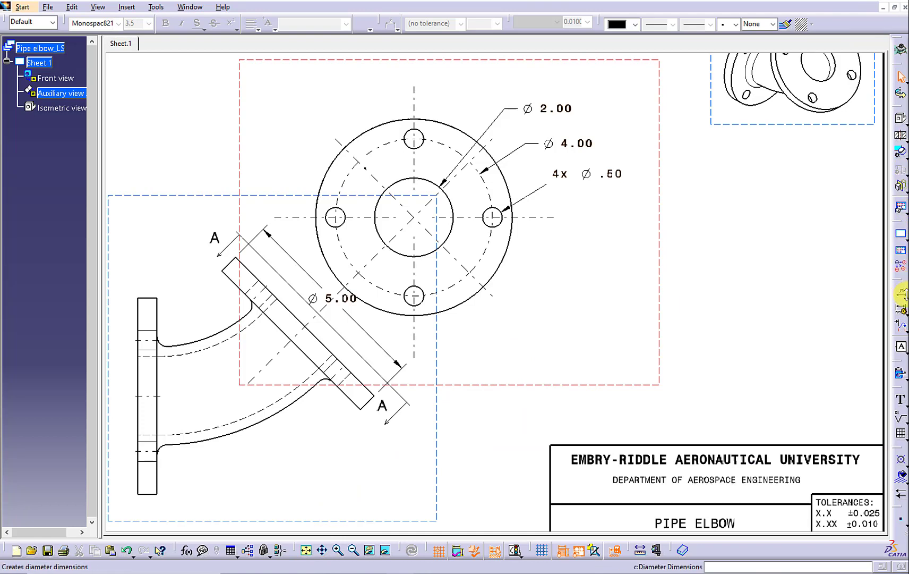
Step: Add a 45° angle dimension between the angled and vertical flange edges in 2.5 mm text
left_click(902, 295)
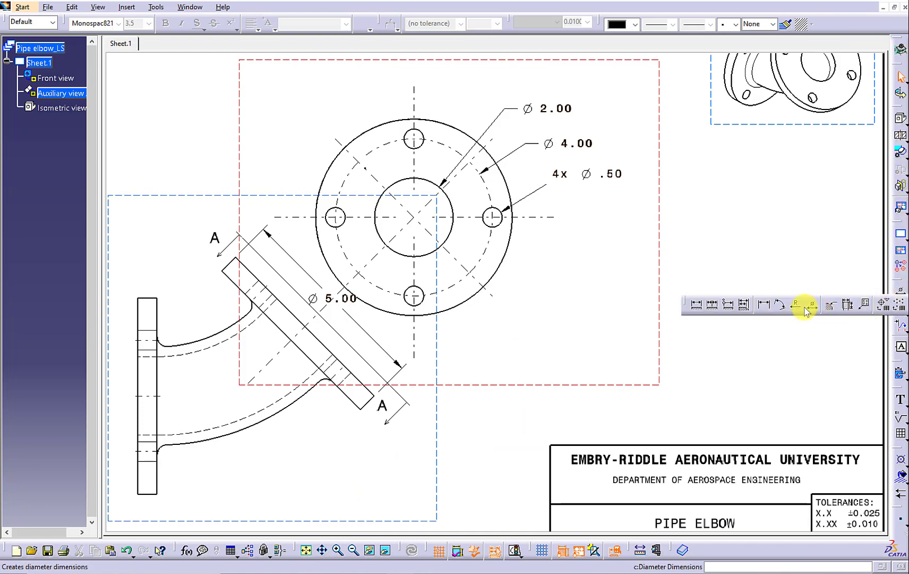
left_click(366, 387)
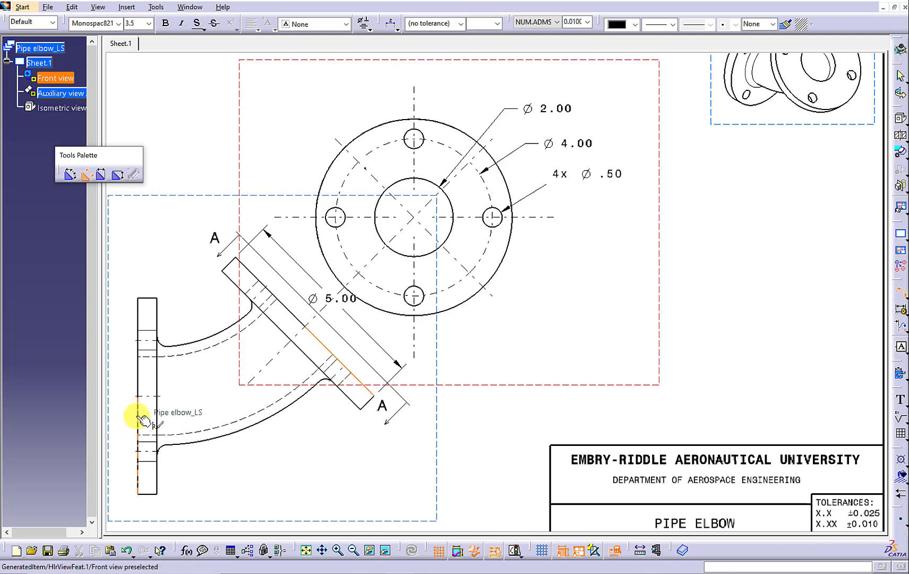
left_click(154, 425)
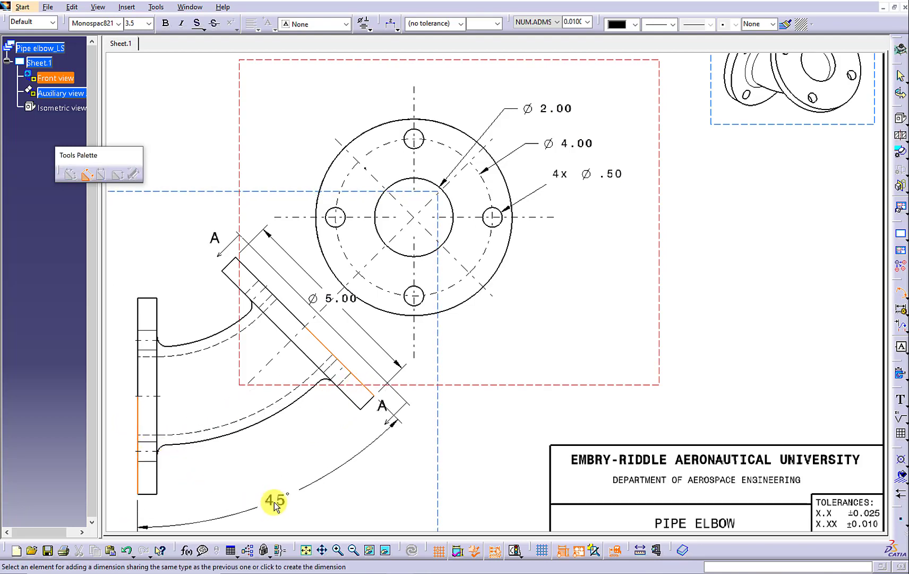
left_click(147, 23)
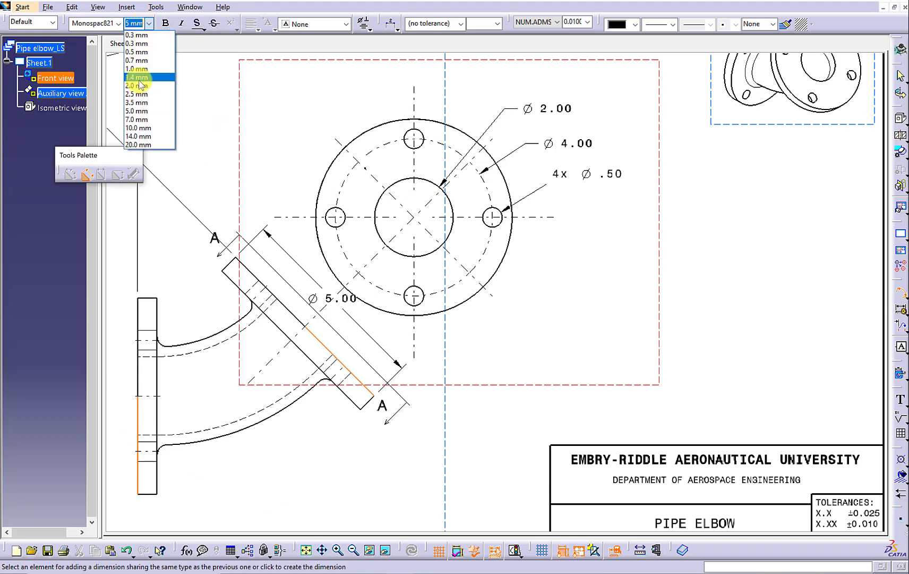
left_click(138, 96)
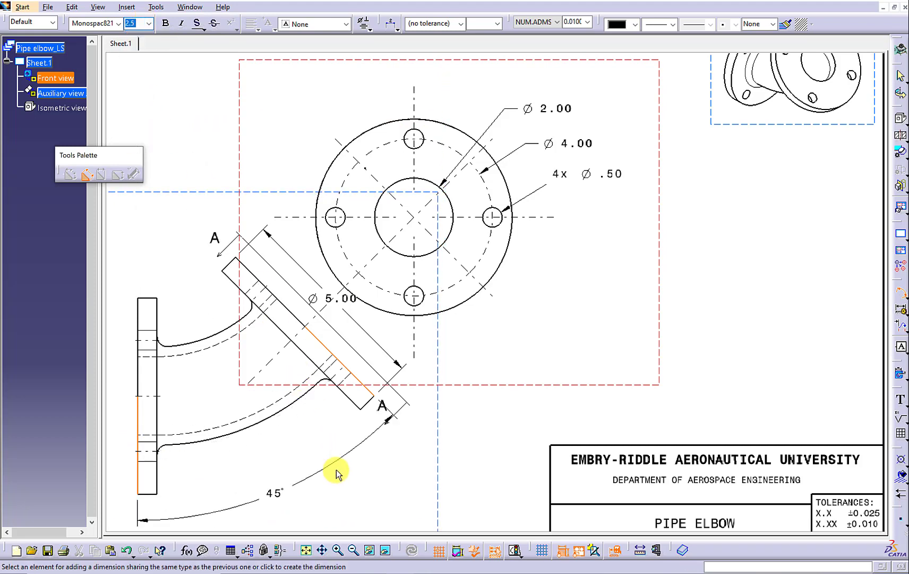
left_click(340, 478)
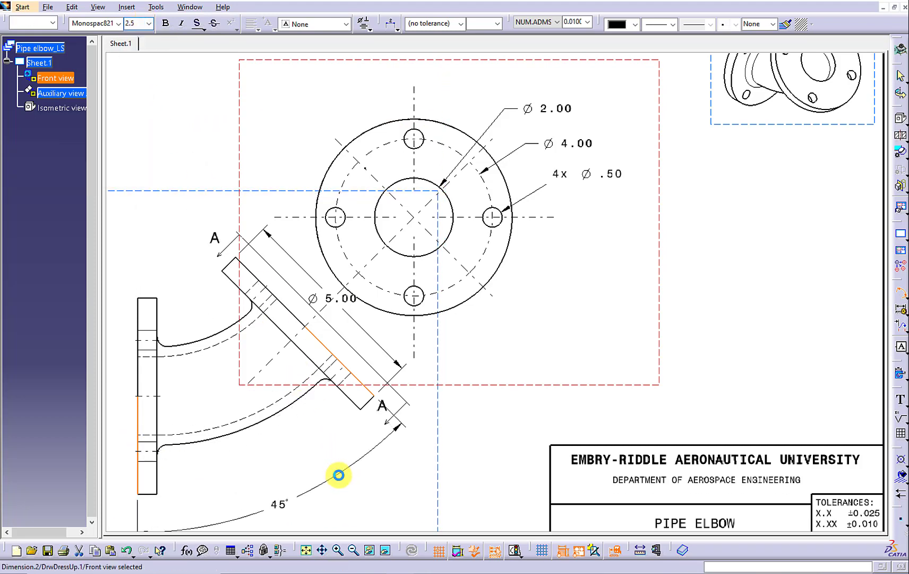
left_click(306, 550)
Step: Place a 2.5 mm note 'NOTE: ALL FILLETS AND ROUNDS ARE R.25, UNLESS OTHERWISE SPECIFIED' above the title block
left_click(539, 386)
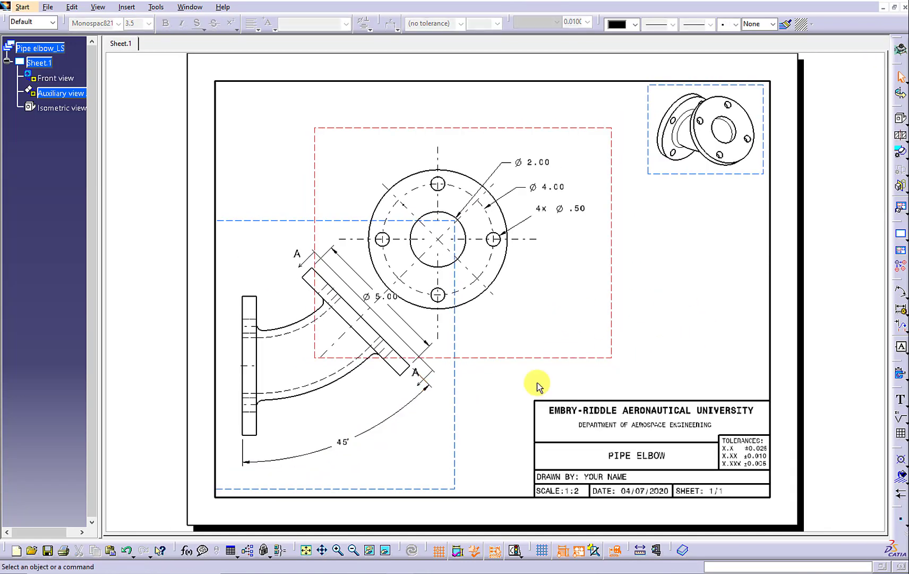
left_click(901, 399)
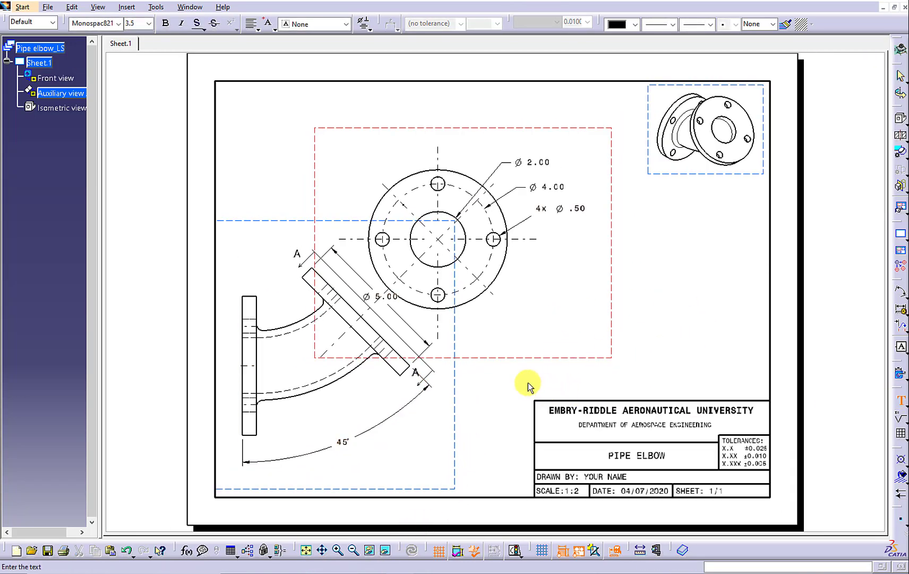
left_click(649, 372)
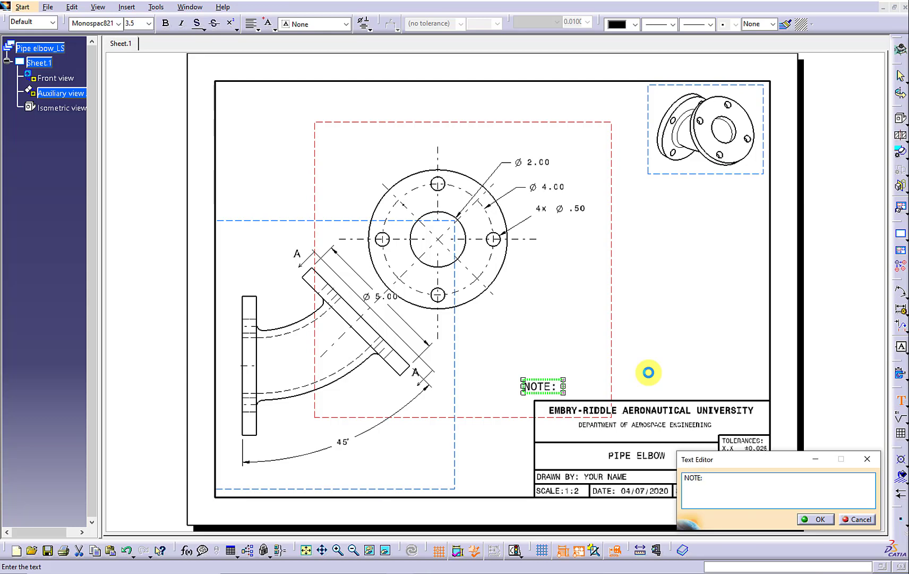
type("NOTE: ALL FILEETS AND ROUNDS ARE R.25, UNLESS OTHERWIS")
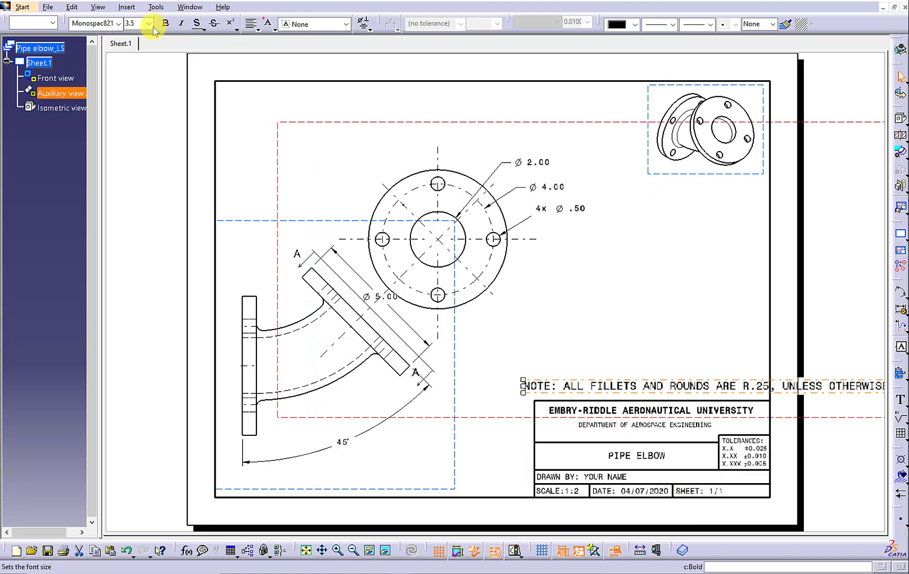
left_click(148, 23)
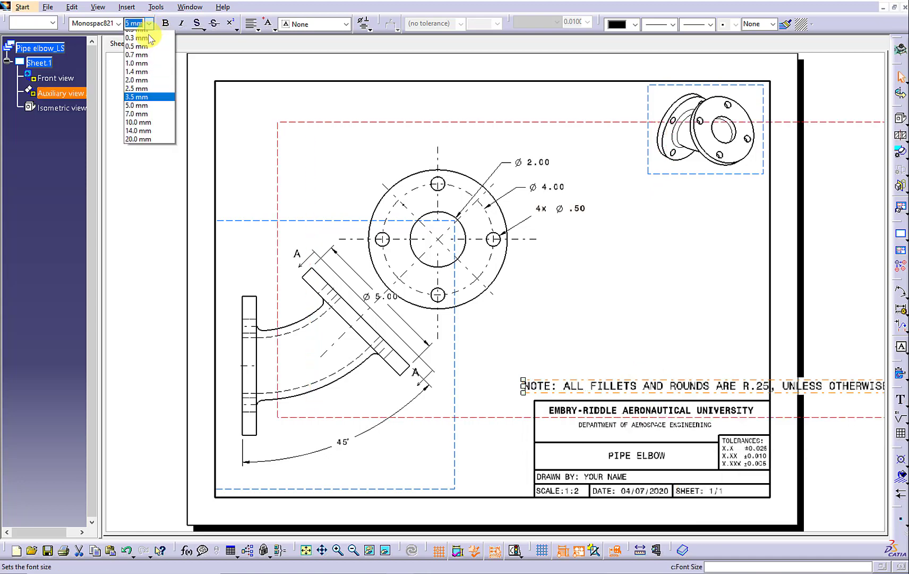
left_click(140, 95)
Step: Move the fillets note down along the sheet's bottom-left border
key("shift")
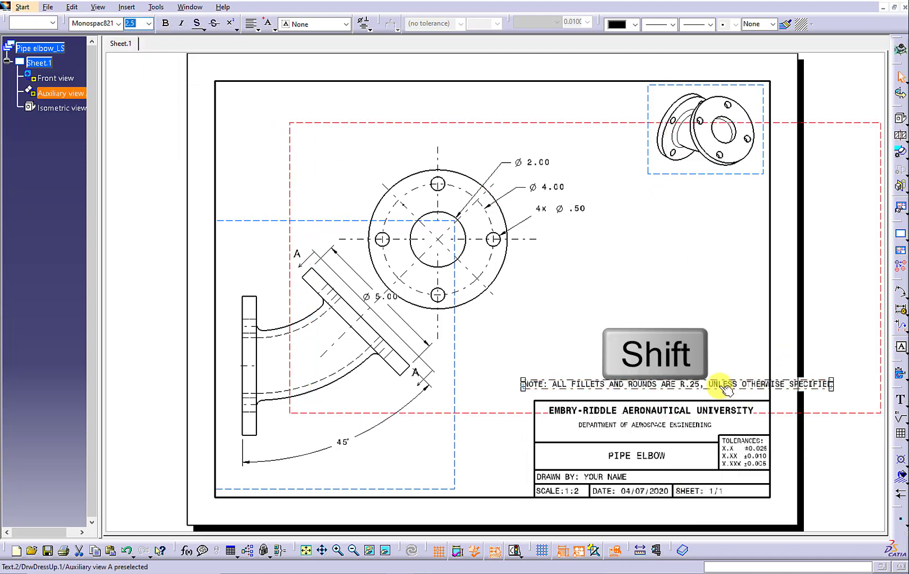
left_click_drag(726, 389, 628, 400, "shift")
left_click_drag(521, 439, 419, 489, "shift")
left_click(670, 252)
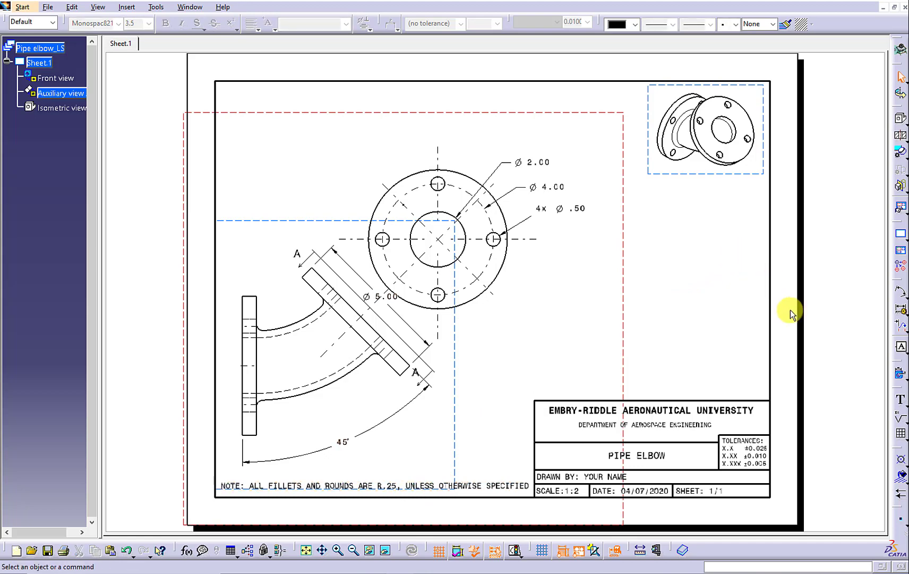
key("ctrl+z")
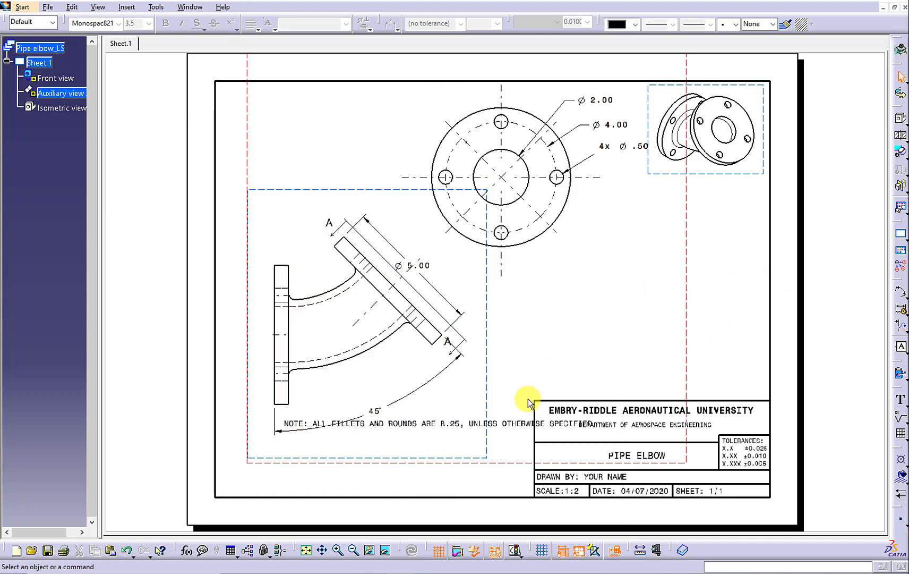
left_click_drag(501, 422, 434, 484)
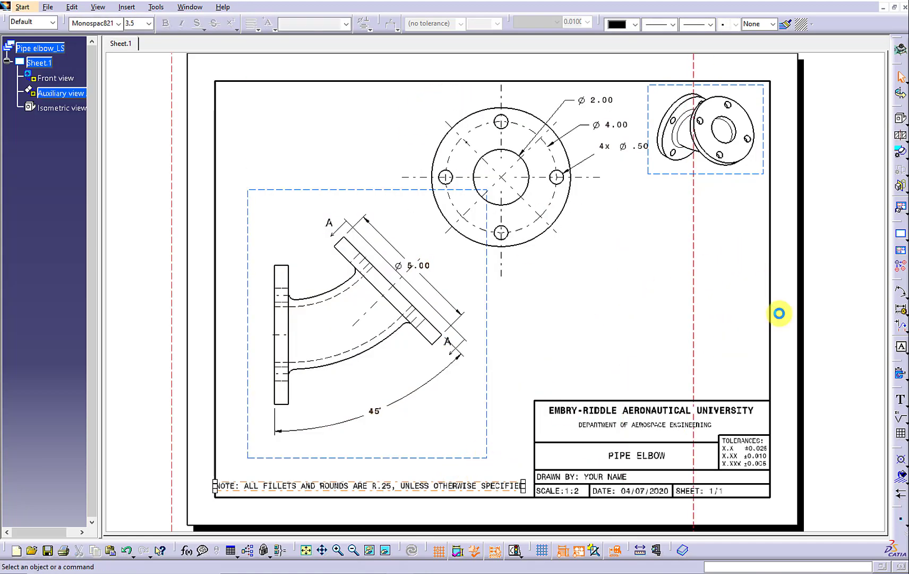
Step: Dimension the vertical flange's thickness as .50 in NUM.DINC with 2.5 text
left_click(779, 313)
left_click(905, 312)
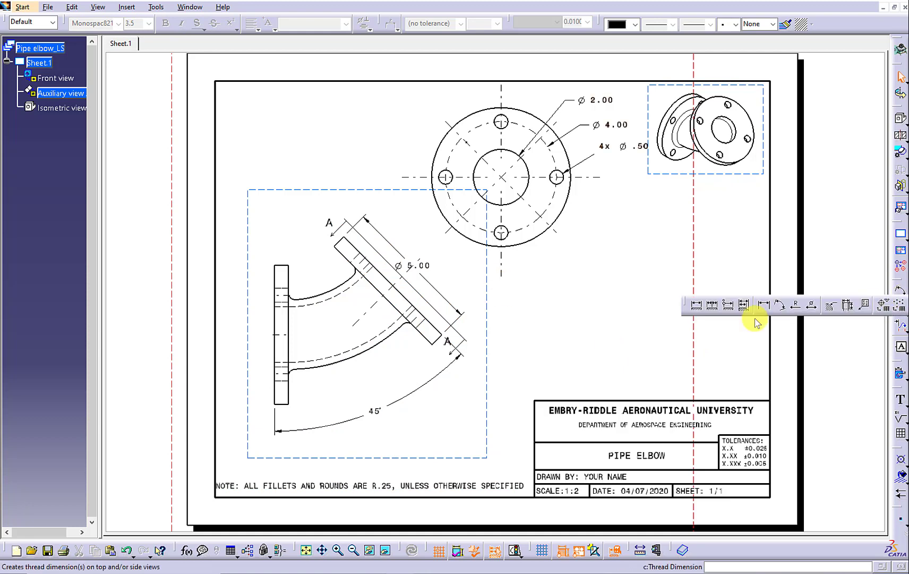
left_click(697, 307)
left_click(278, 396)
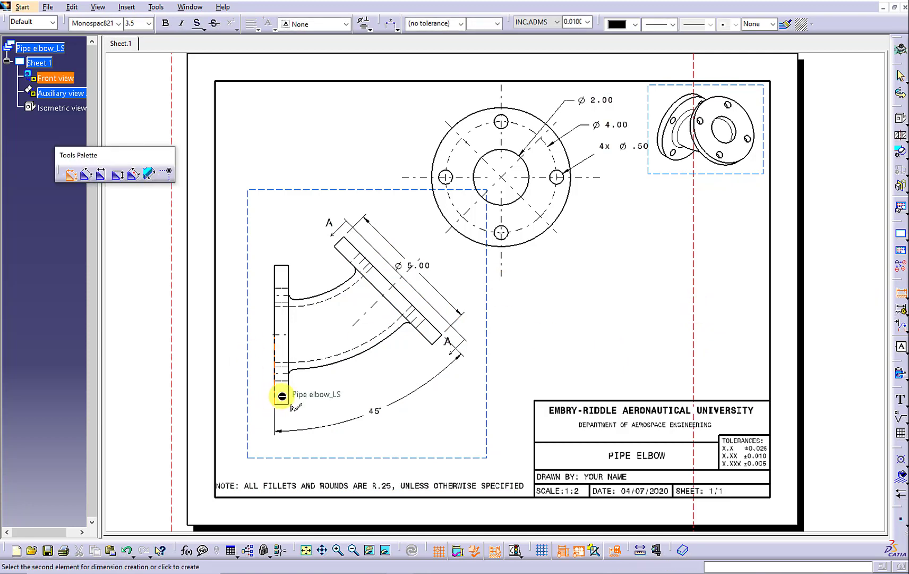
left_click(289, 395)
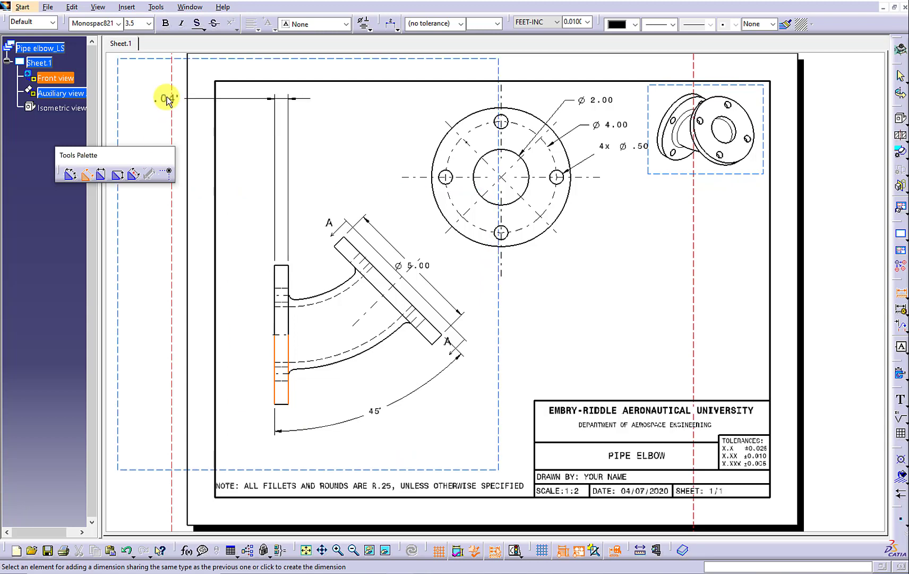
left_click(150, 24)
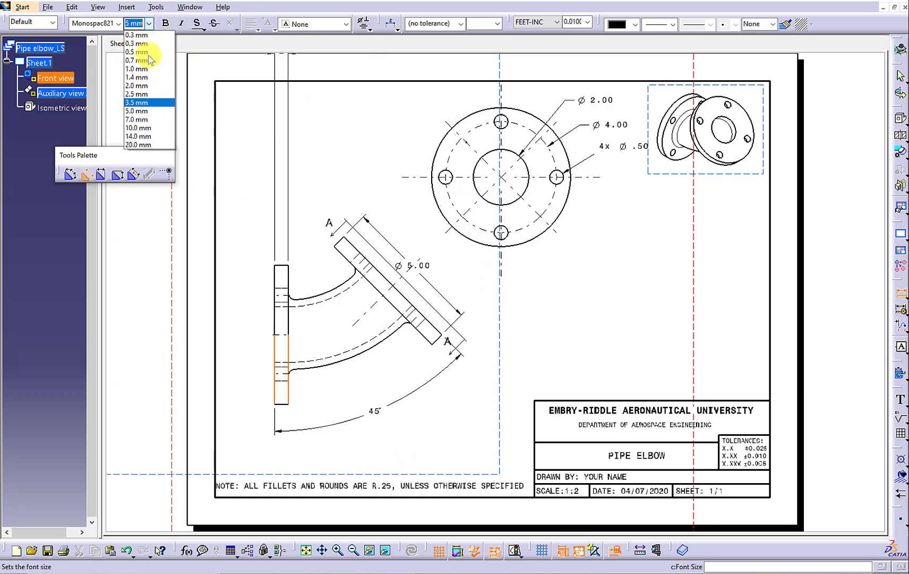
left_click(143, 94)
left_click(556, 22)
left_click(537, 46)
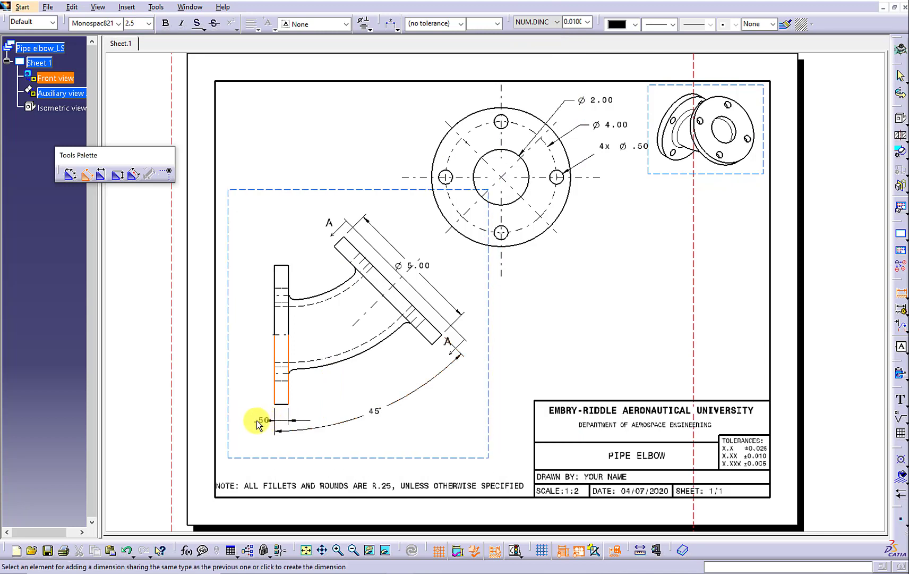
left_click(254, 422)
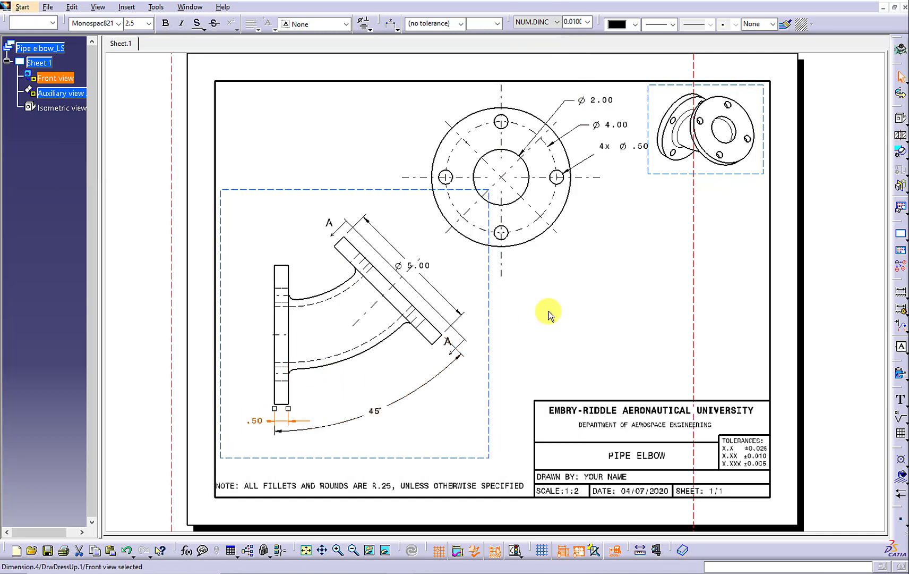
Step: Dimension the angled flange's thickness as .50 in NUM.DINC with 2.5 text
left_click(898, 298)
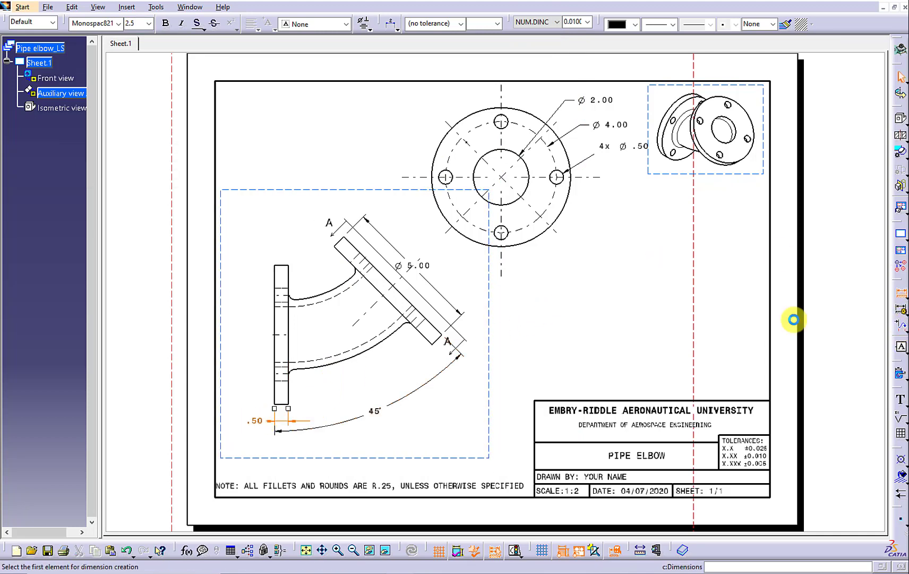
left_click(429, 337)
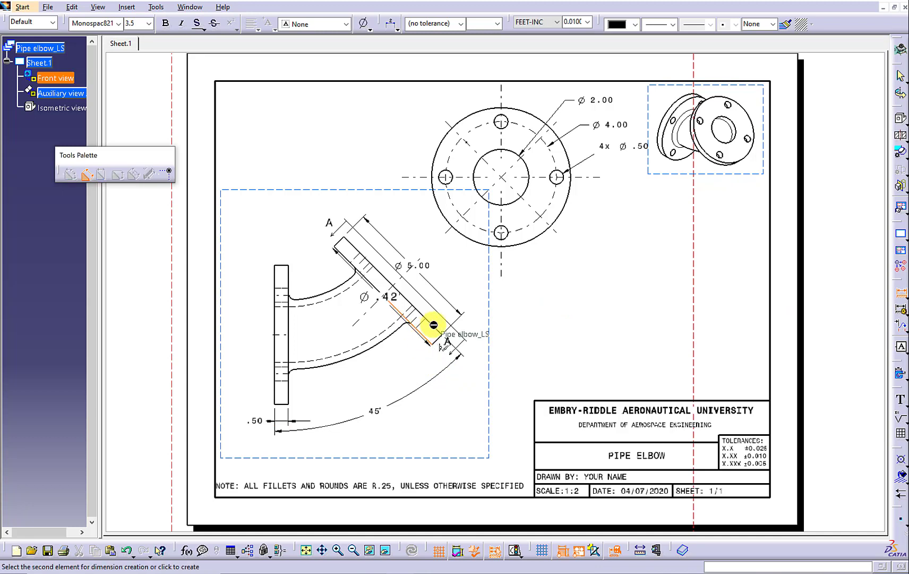
left_click(425, 328)
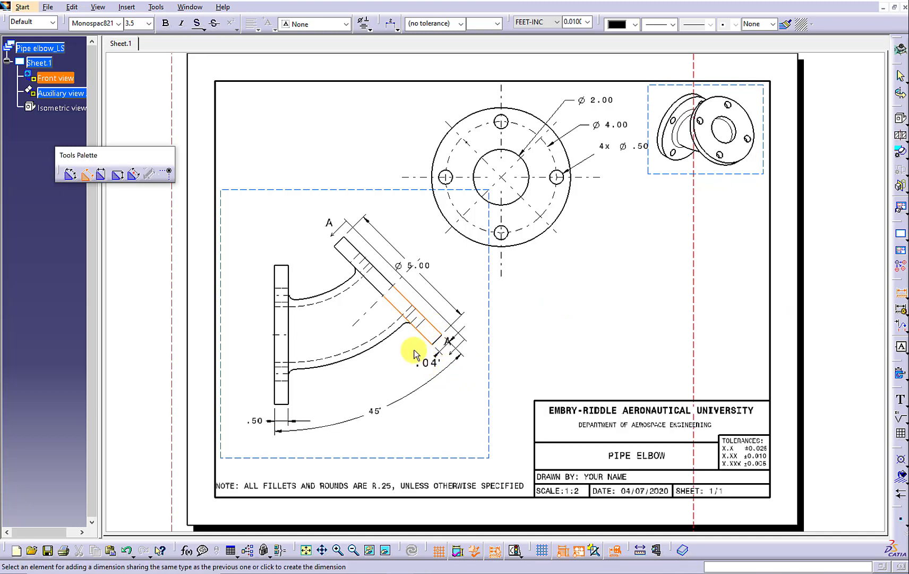
left_click(557, 21)
left_click(531, 45)
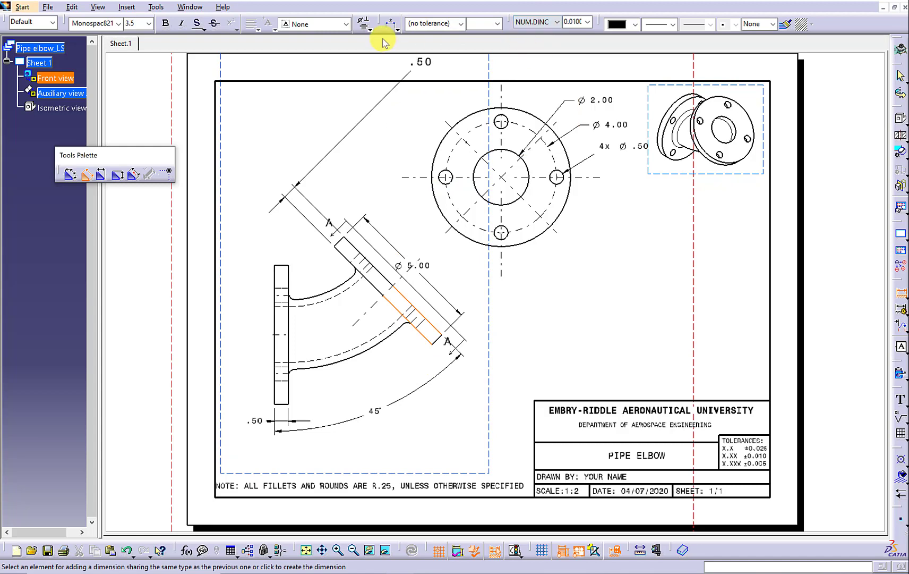
left_click(149, 24)
left_click(138, 92)
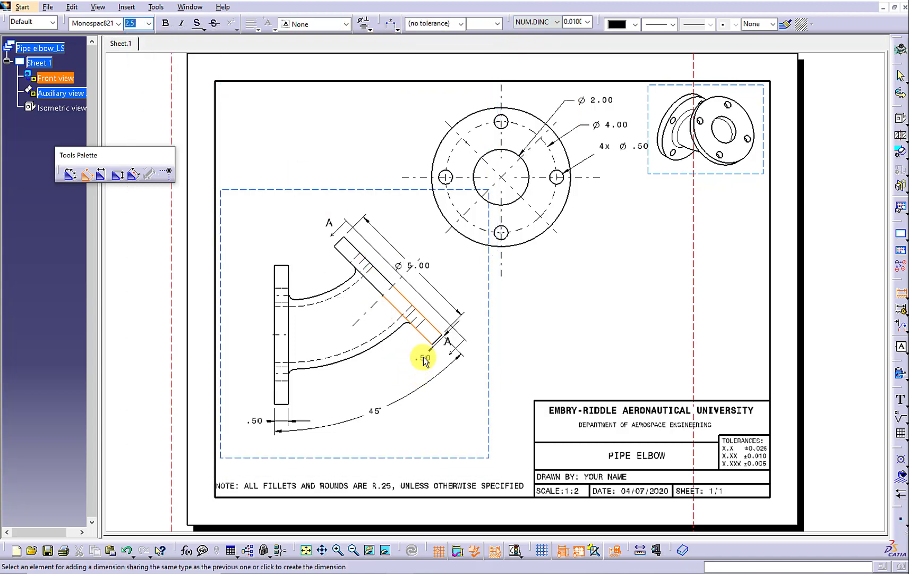
left_click(430, 363)
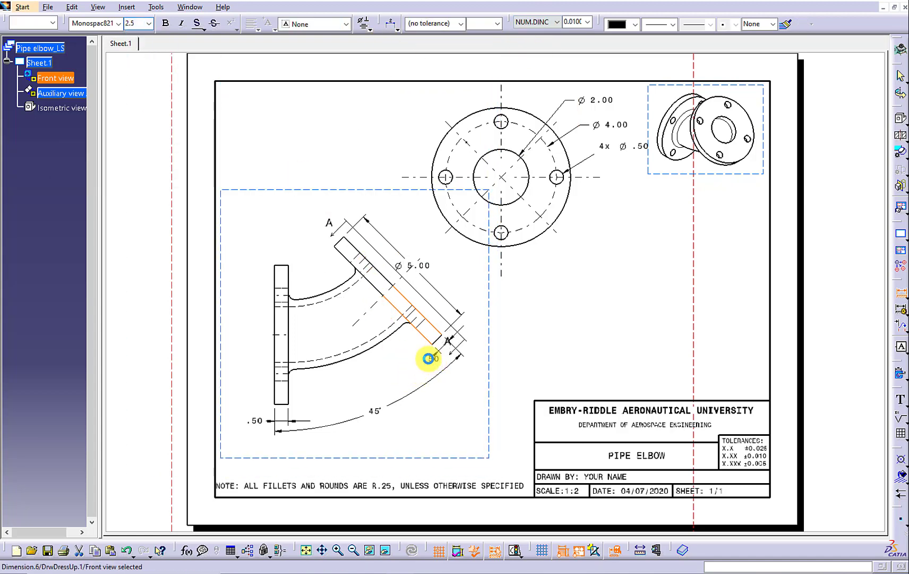
Step: Lengthen the horizontal centreline and dimension the outer bend as R 6.00 in NUM.DINC, 2.5 mm text
left_click(302, 335)
left_click_drag(315, 334, 350, 333)
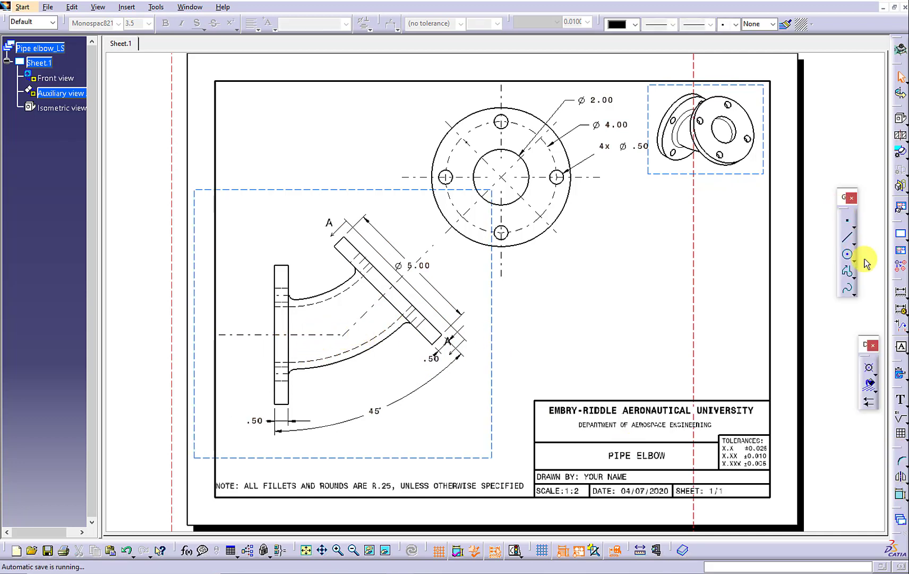
left_click(903, 293)
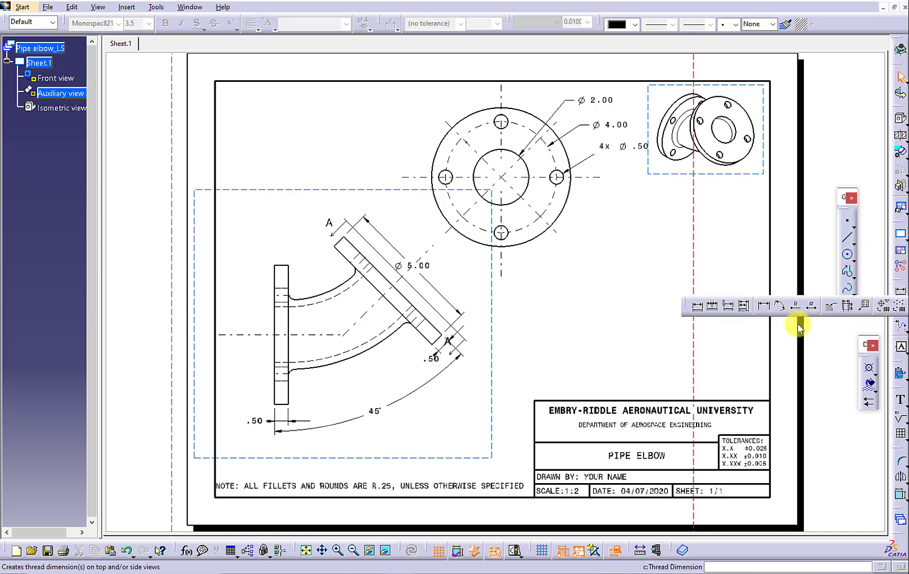
left_click(797, 307)
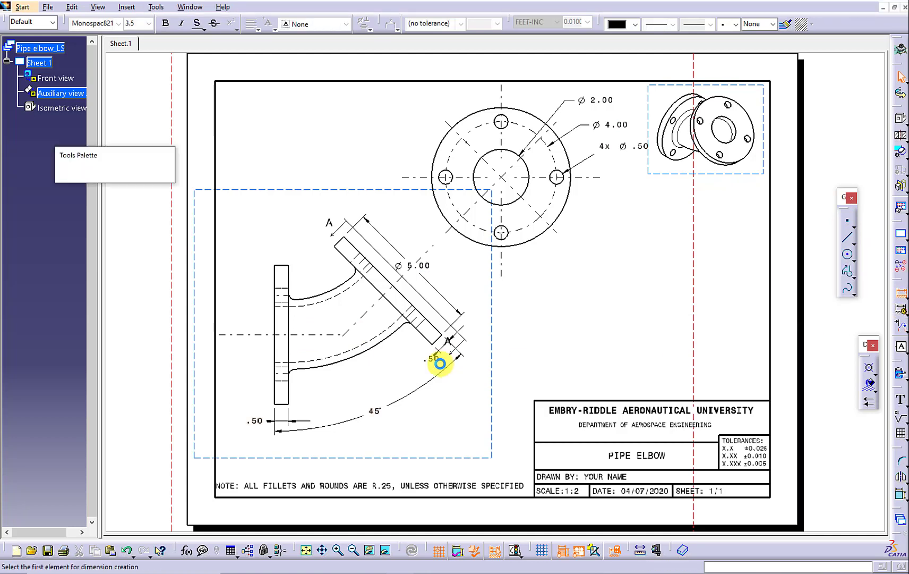
left_click(362, 351)
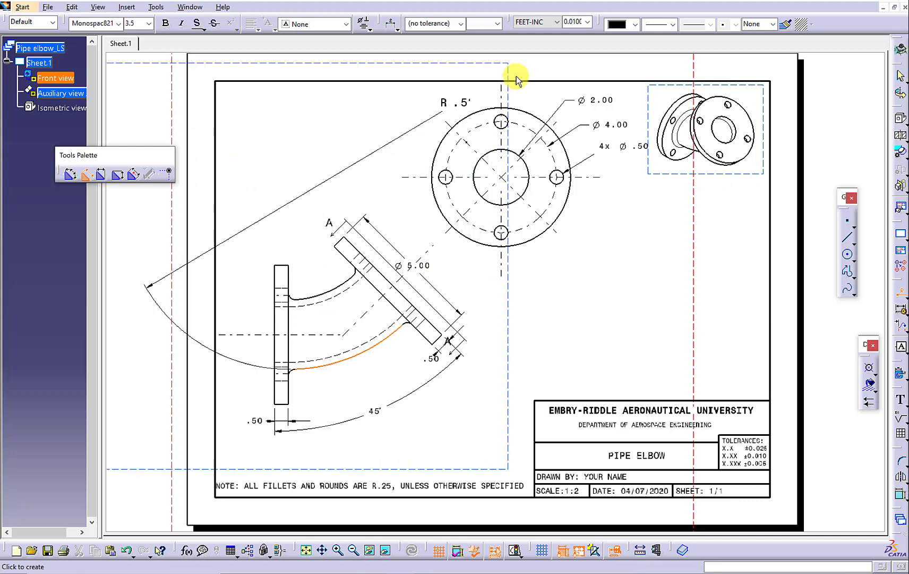
left_click(559, 23)
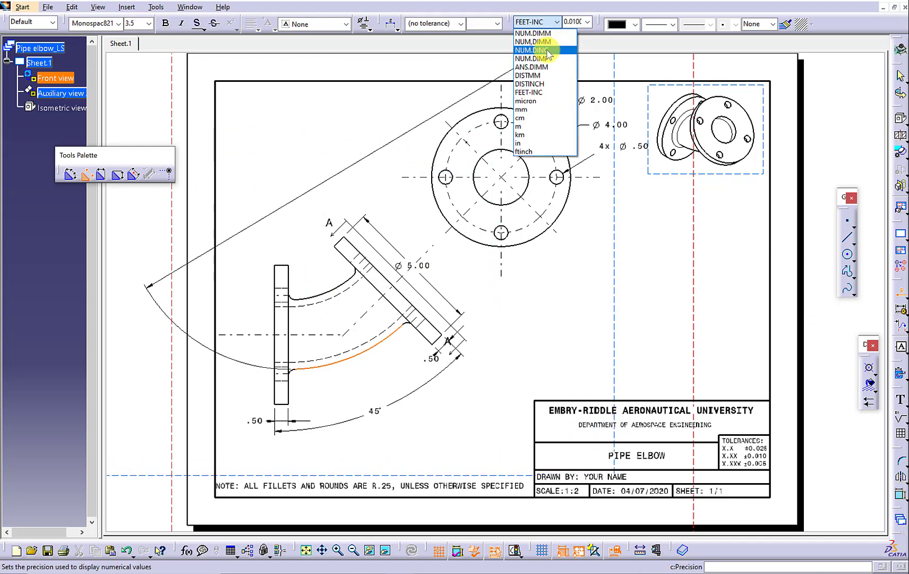
left_click(537, 50)
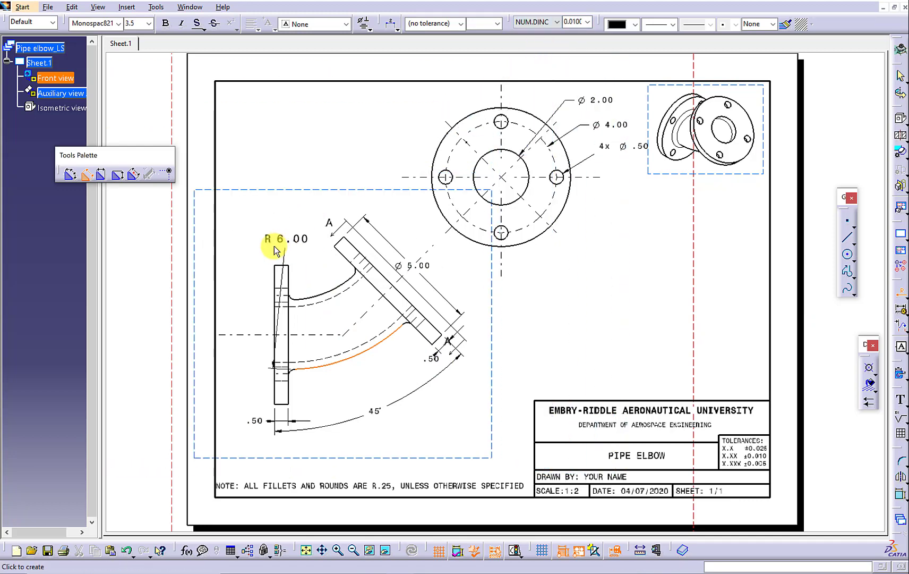
left_click(149, 23)
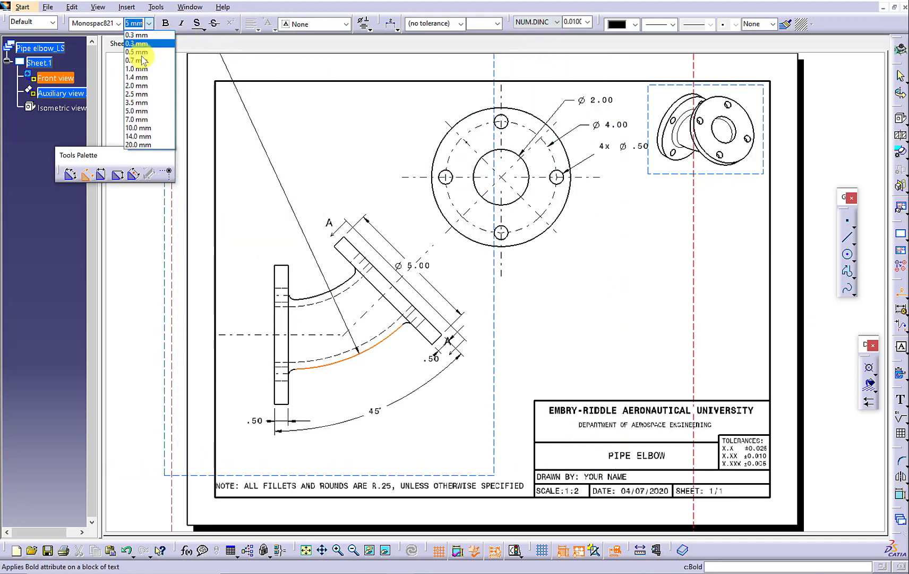
left_click(144, 94)
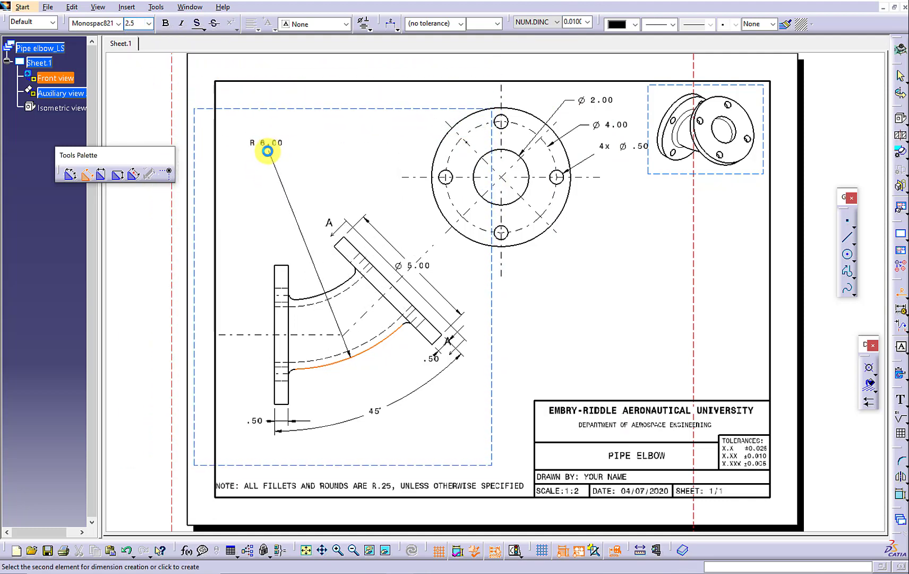
left_click(267, 151)
Step: Start a radius dimension on the elbow's inner arc
left_click(625, 277)
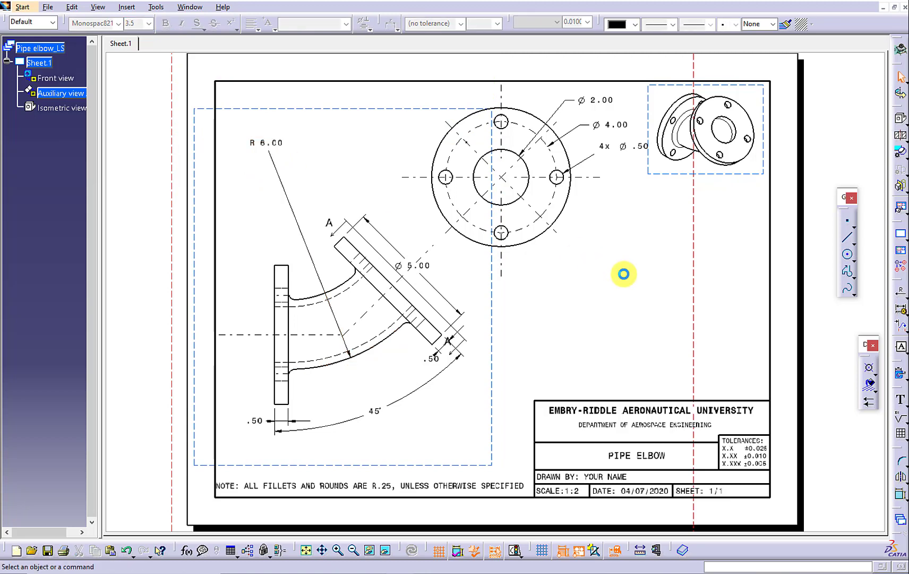
left_click(902, 293)
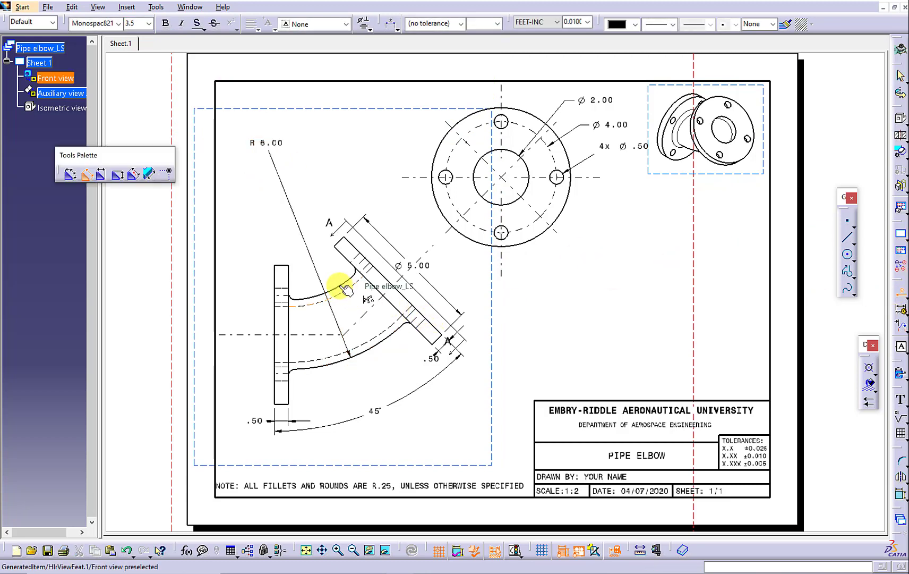
left_click(302, 238)
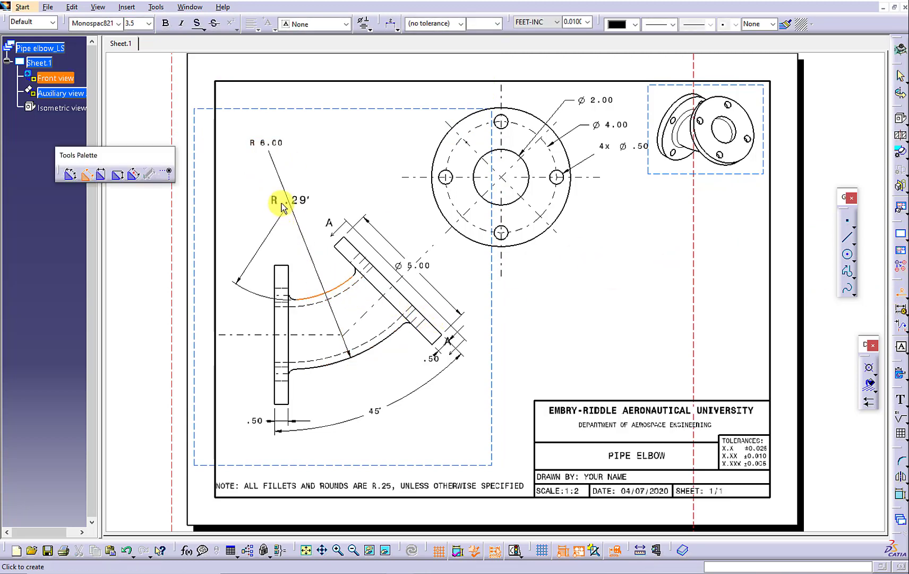
Step: Place the inner bend's R 3.50 radius dimension in NUM.DINC and set its text size
left_click(533, 21)
left_click(542, 50)
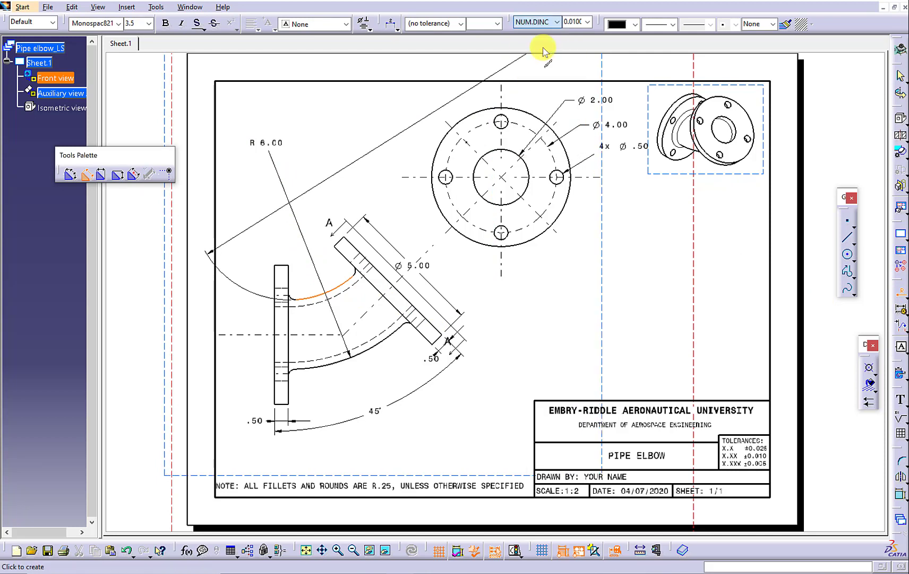
left_click(264, 155)
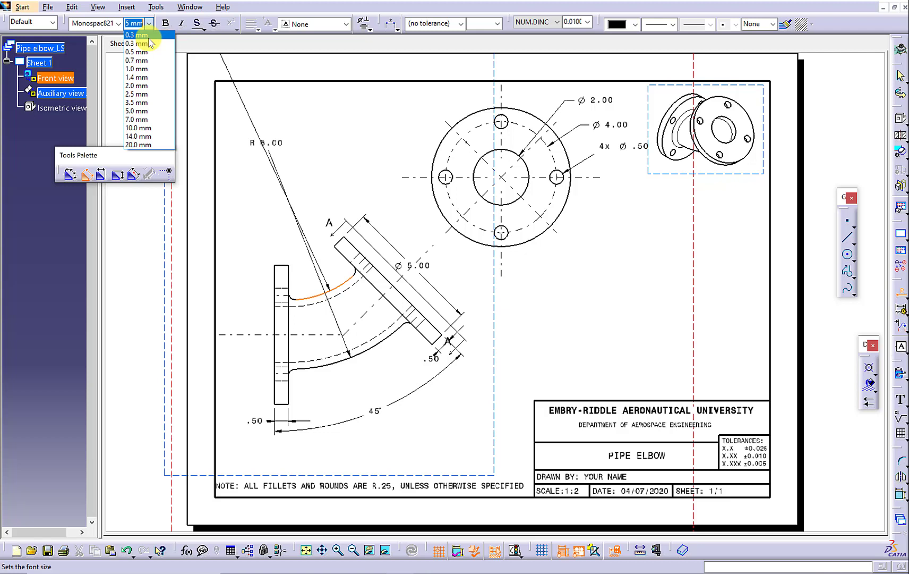
left_click(138, 102)
left_click(728, 294)
Step: Start a new general distance dimension
left_click(900, 308)
left_click(905, 314)
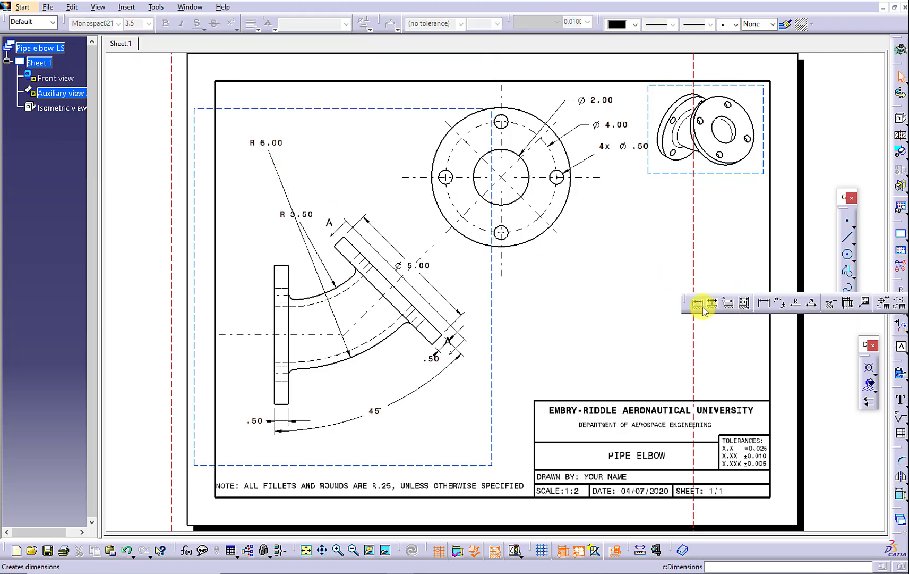
left_click(700, 306)
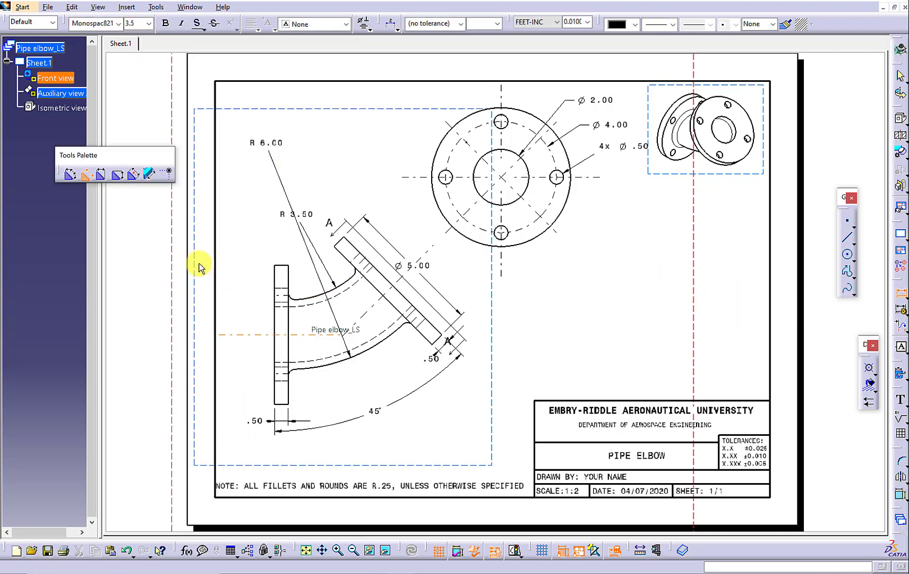
Step: Add a 2.50 horizontal distance from the flange centreline to the bend centre, decimal inches, text 2.5
left_click(274, 335)
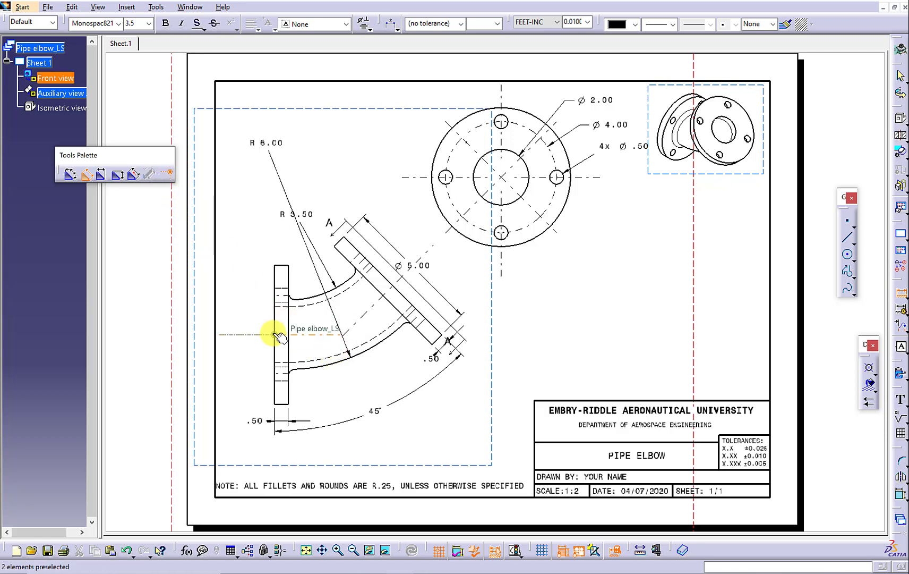
left_click(342, 334)
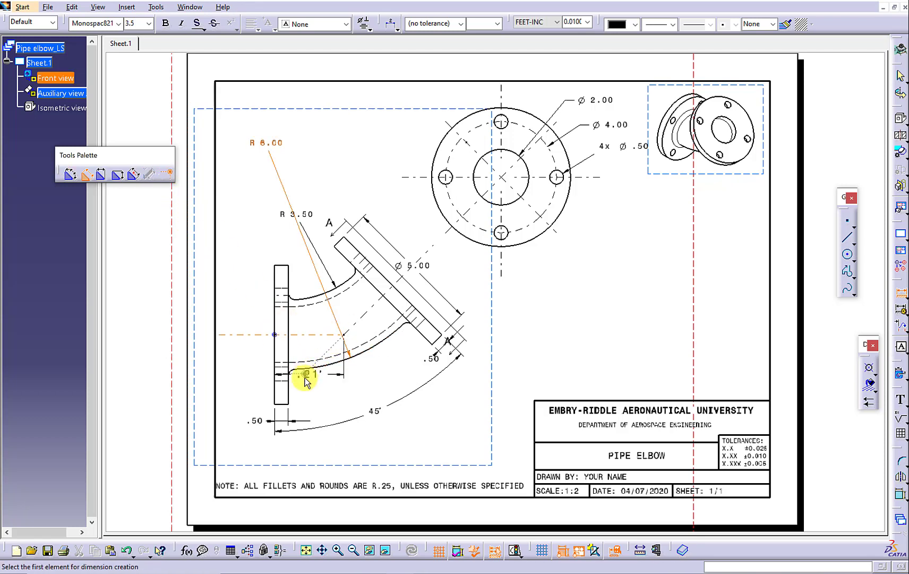
left_click(533, 21)
left_click(531, 36)
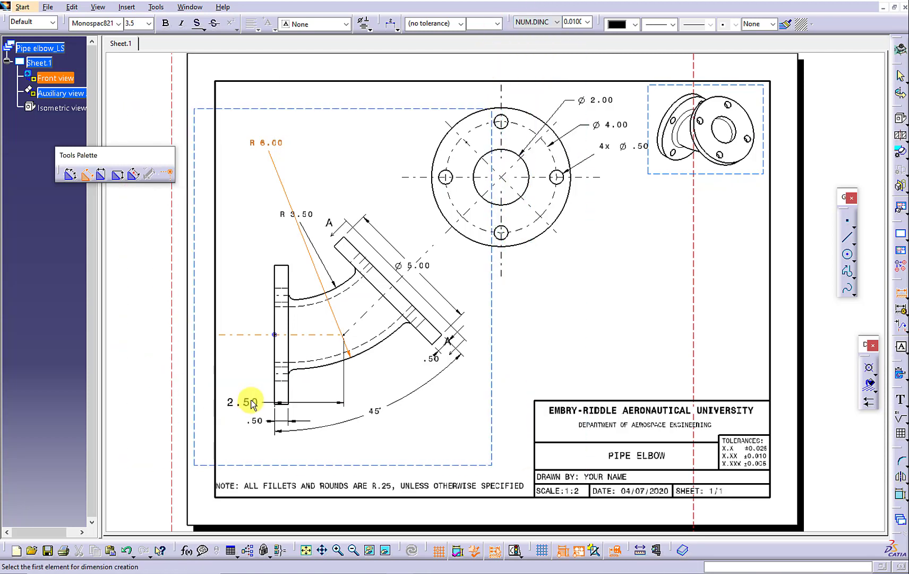
left_click(150, 23)
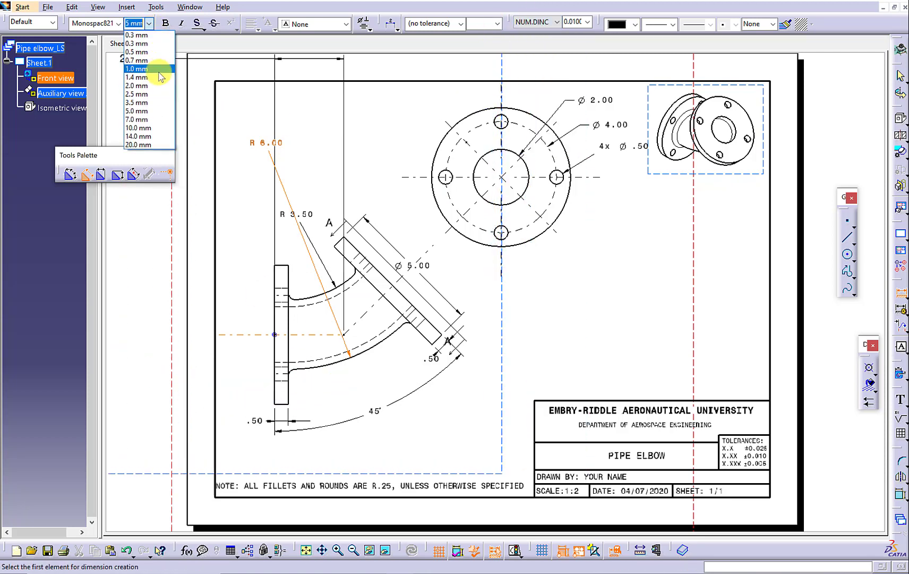
left_click(150, 94)
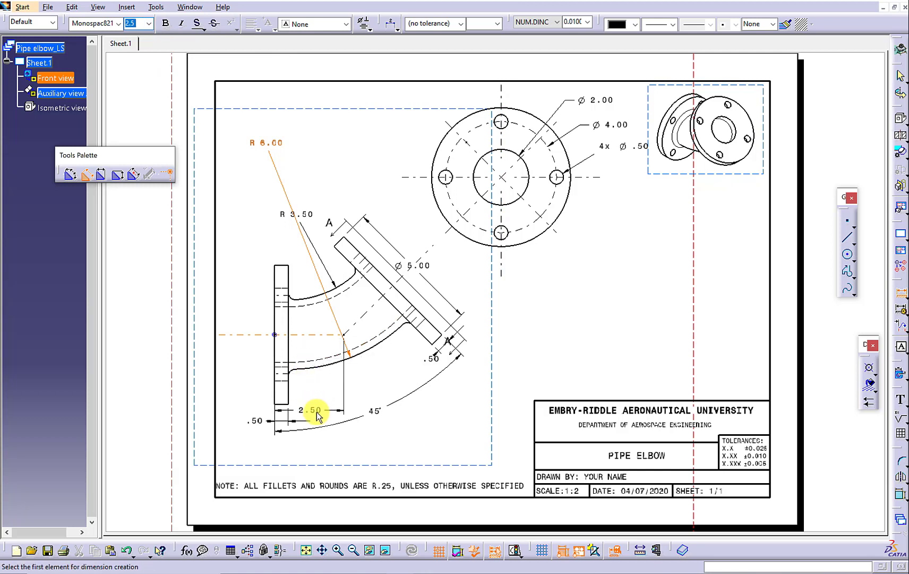
left_click(306, 421)
Step: Move the .50 text beside the 2.50 dimension and push the 45° angle dimension further out
left_click(258, 422)
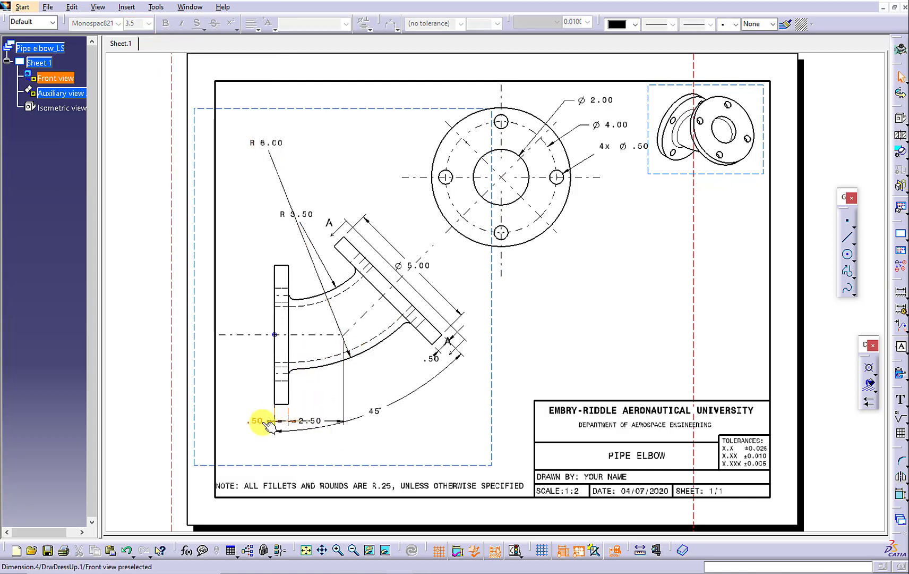
left_click_drag(259, 416, 258, 413)
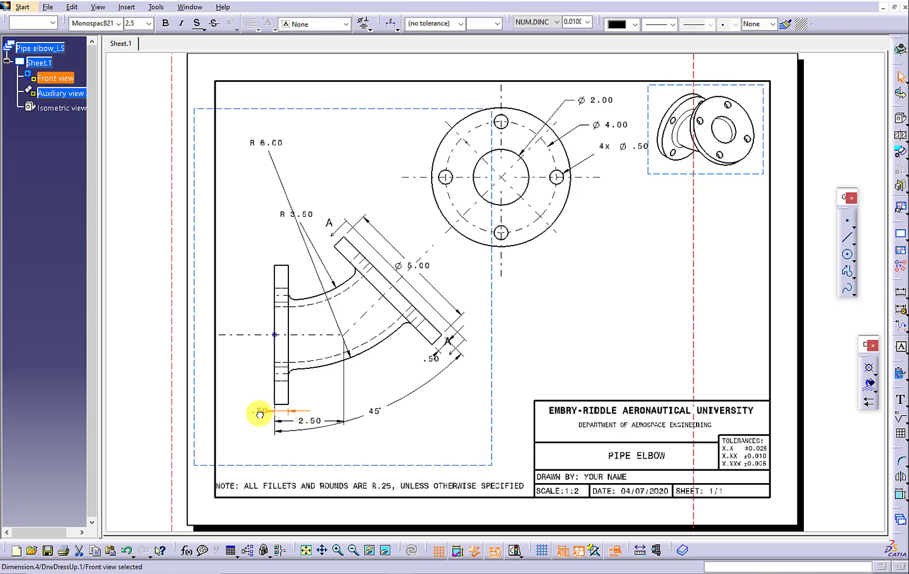
left_click(357, 422)
left_click(374, 419)
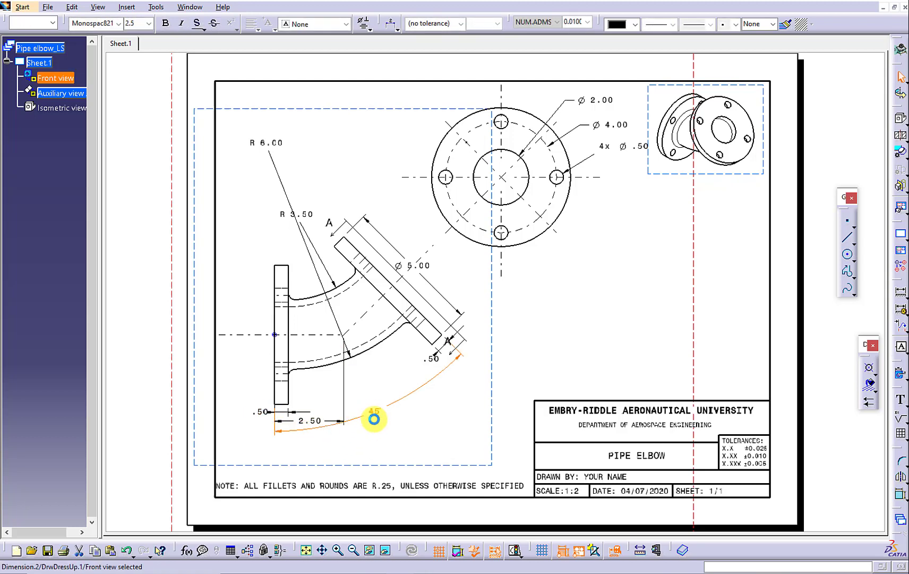
left_click_drag(374, 419, 403, 430)
left_click(404, 430)
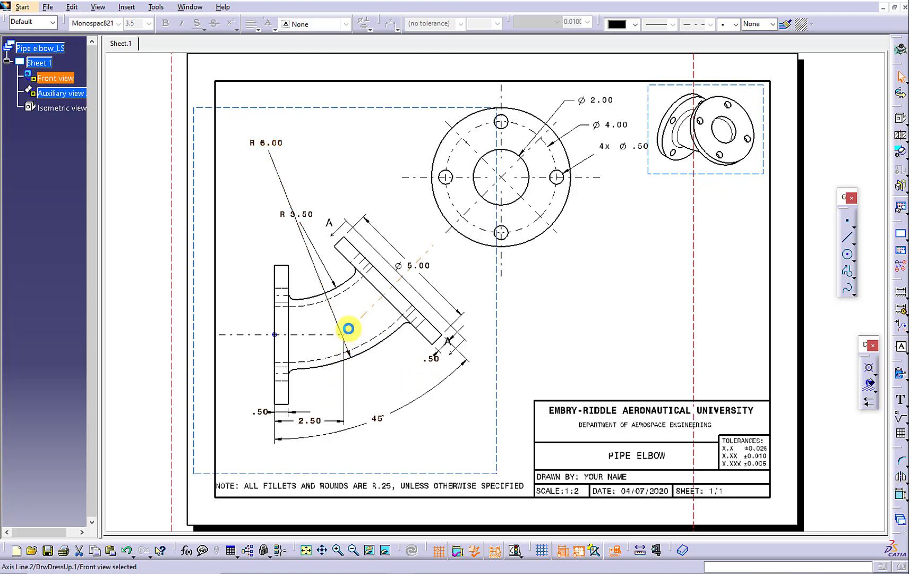
Step: Add a diagonal 2.50 in dimension from the bend centre along the angled flange, 2.5 mm text
left_click(901, 300)
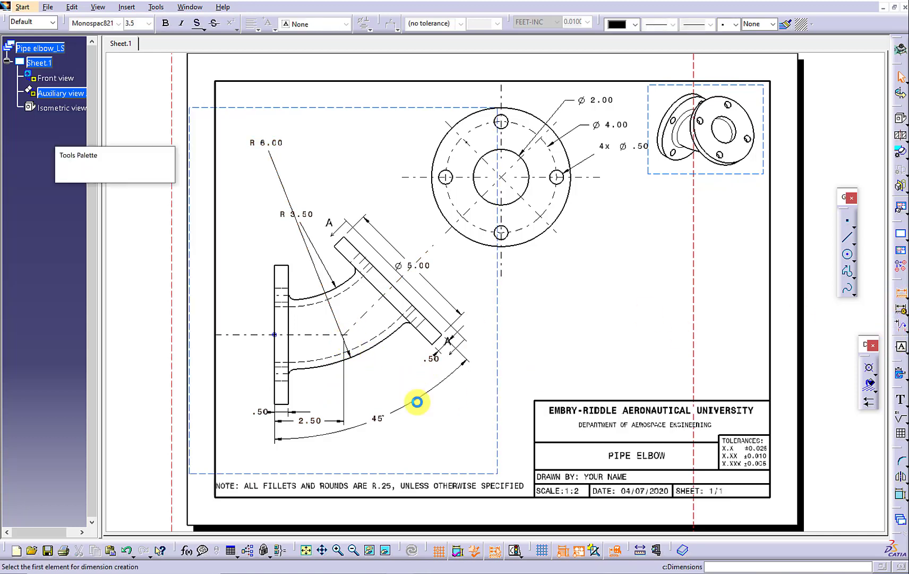
left_click(393, 285)
left_click(389, 370)
left_click(552, 22)
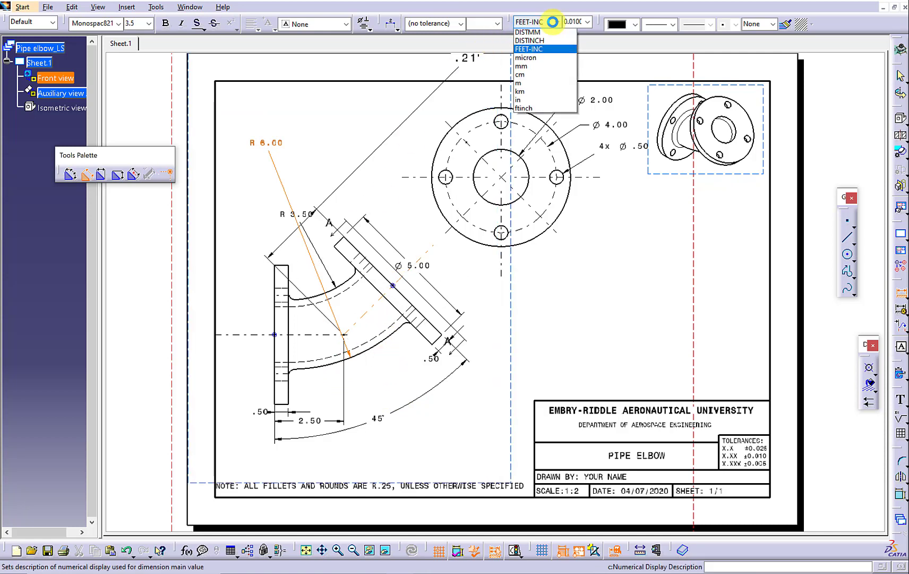
left_click(518, 100)
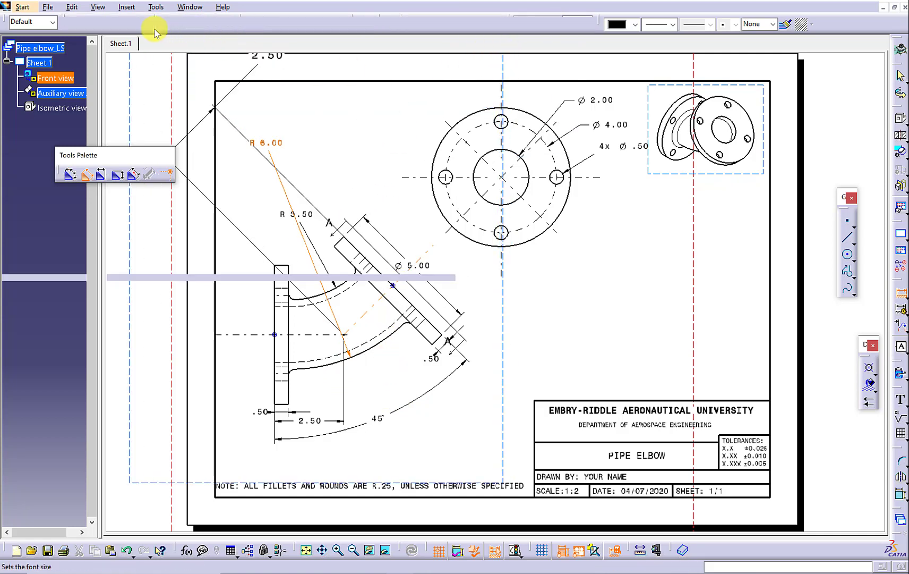
left_click(149, 23)
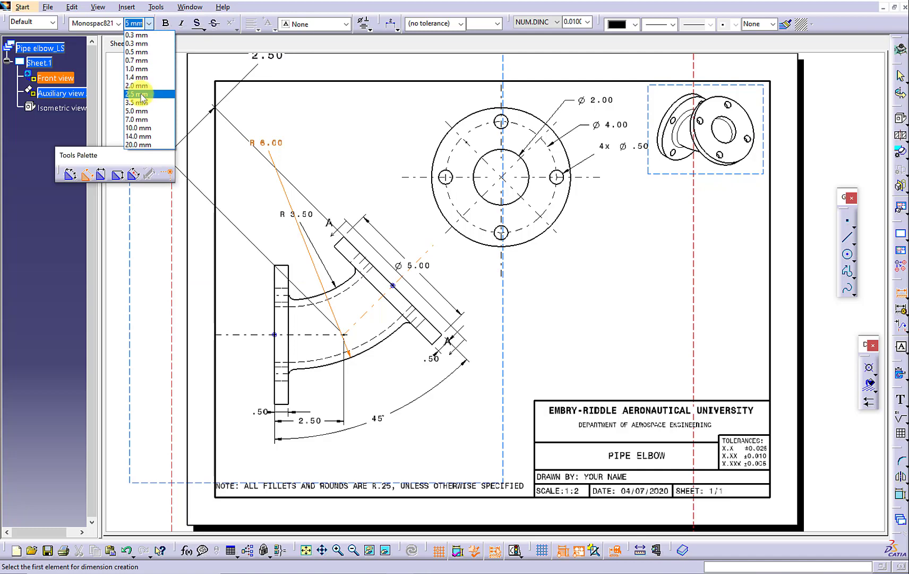
left_click(139, 94)
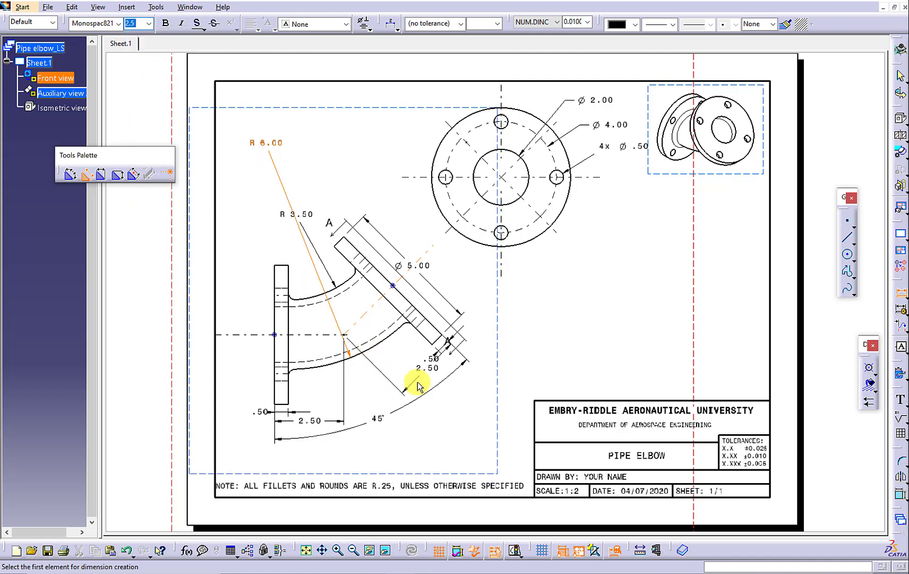
left_click(423, 386)
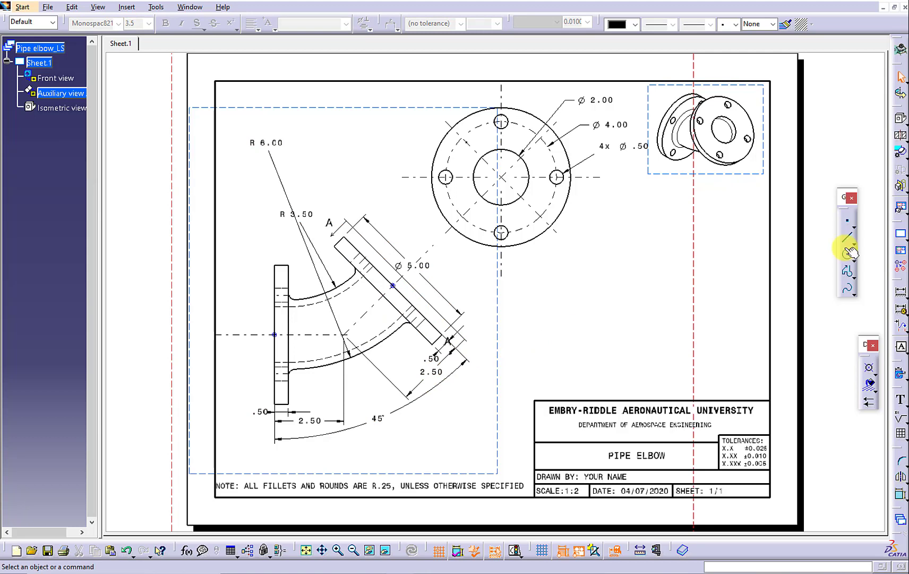
Step: Add a Ø 5.00 diameter dimension left of the vertical flange in NUM.DINC, 2.5 mm text
left_click(901, 292)
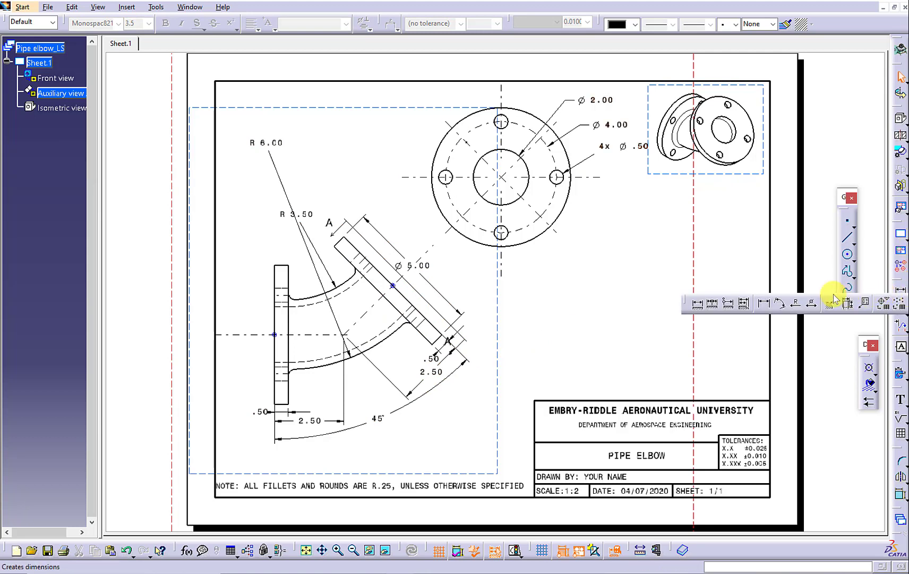
left_click(801, 301)
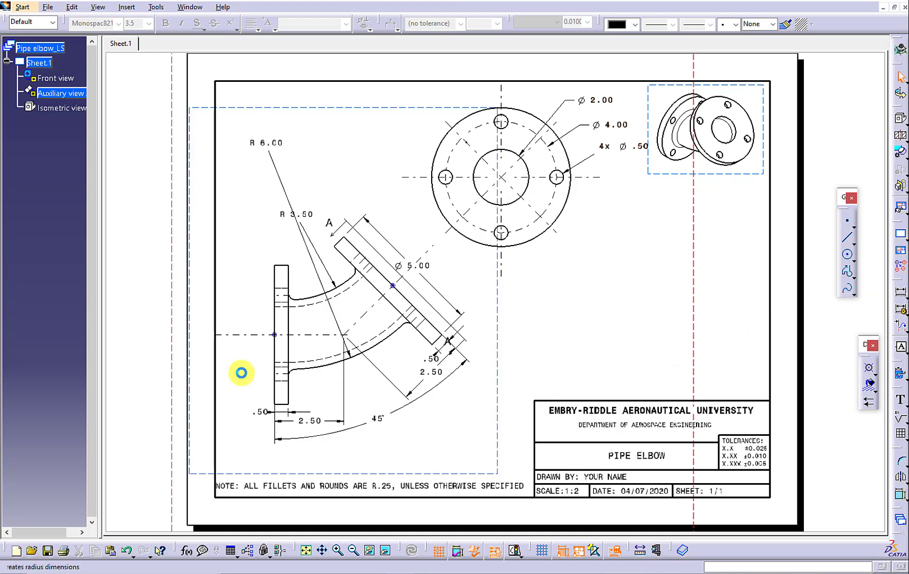
left_click(282, 267)
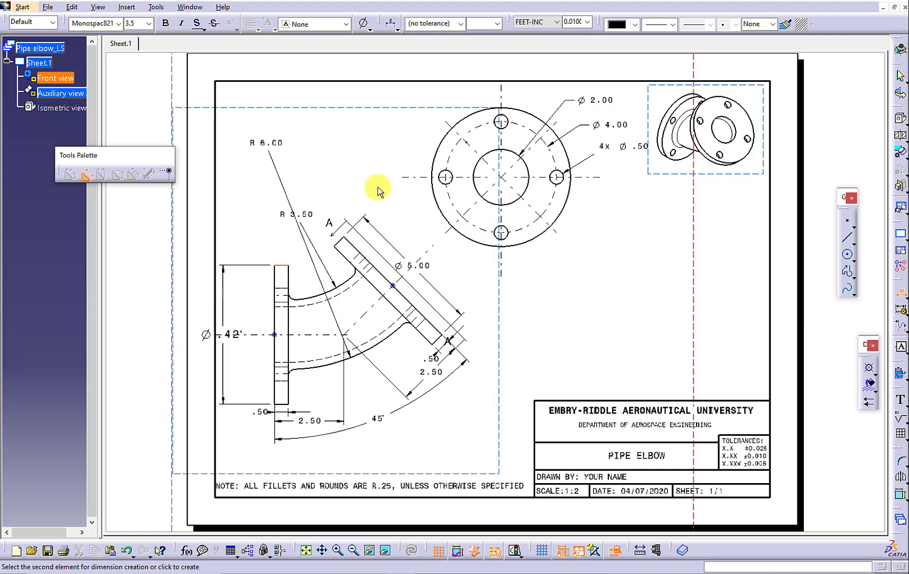
left_click(533, 21)
left_click(531, 35)
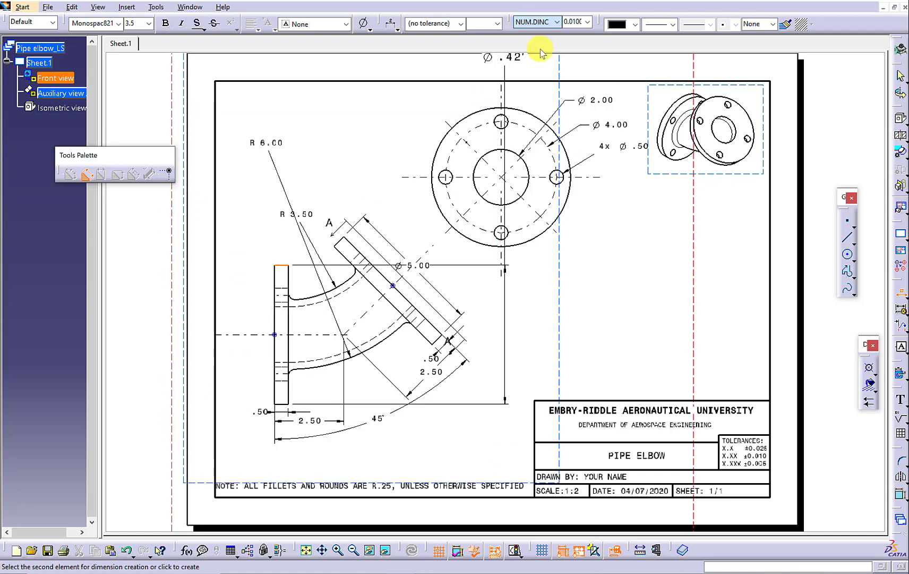
left_click(148, 23)
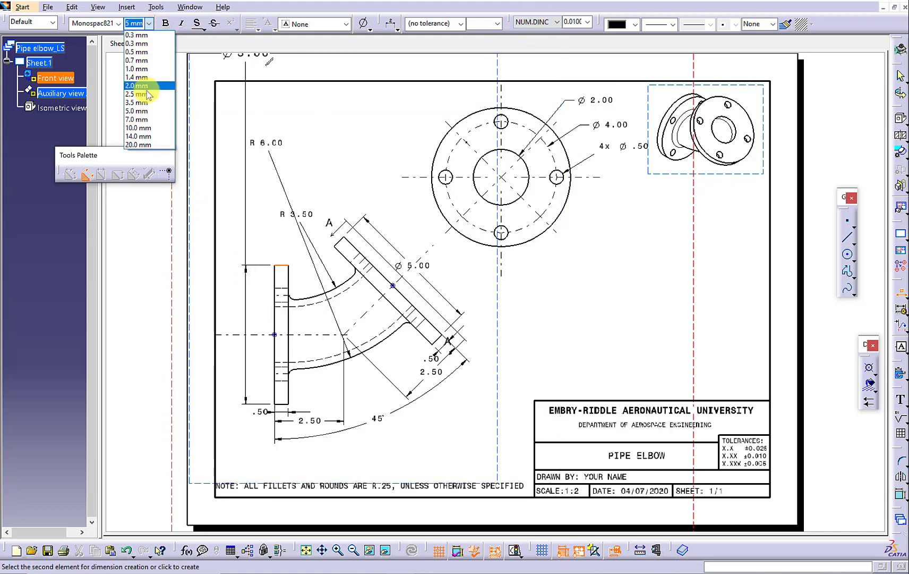
left_click(145, 94)
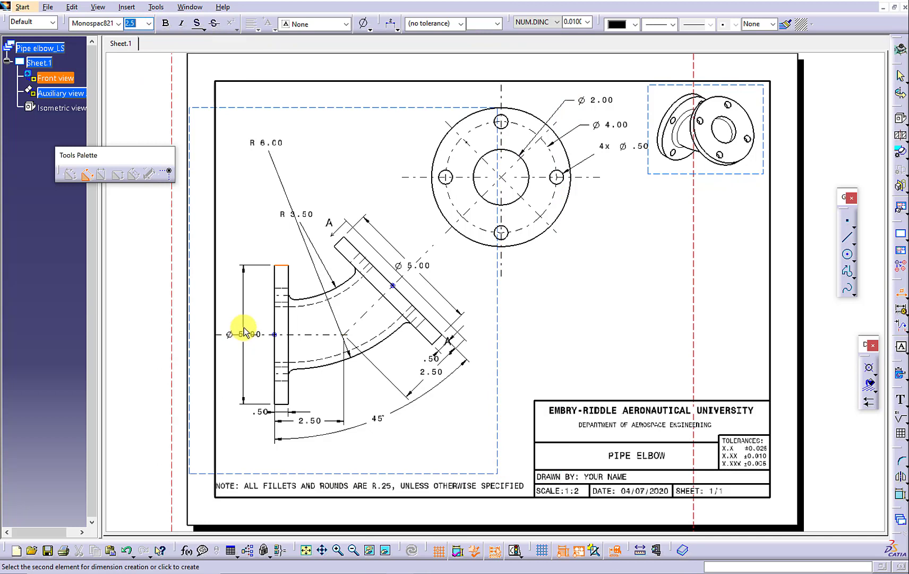
left_click(244, 332)
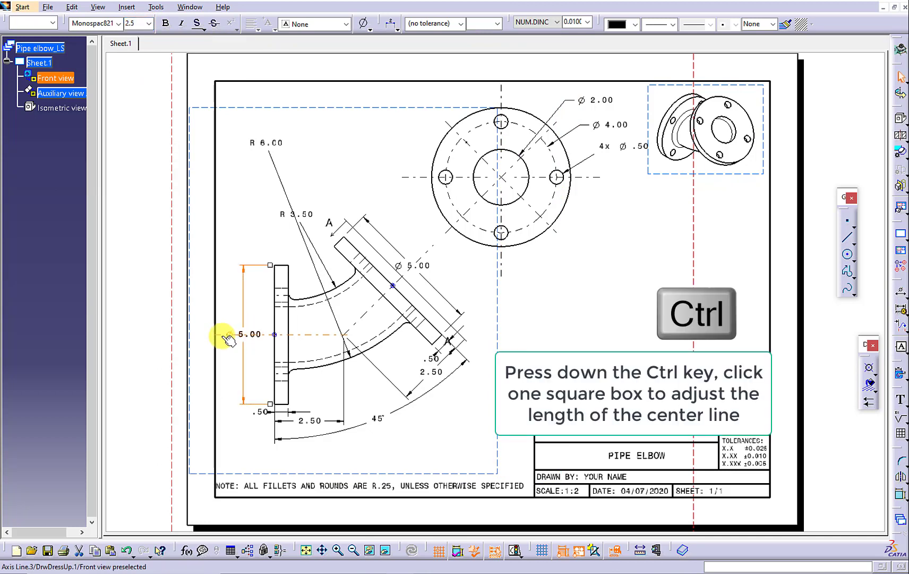
Step: Shorten the left flange's horizontal center line from its left end to clear the Ø 5.00 text
left_click(227, 336)
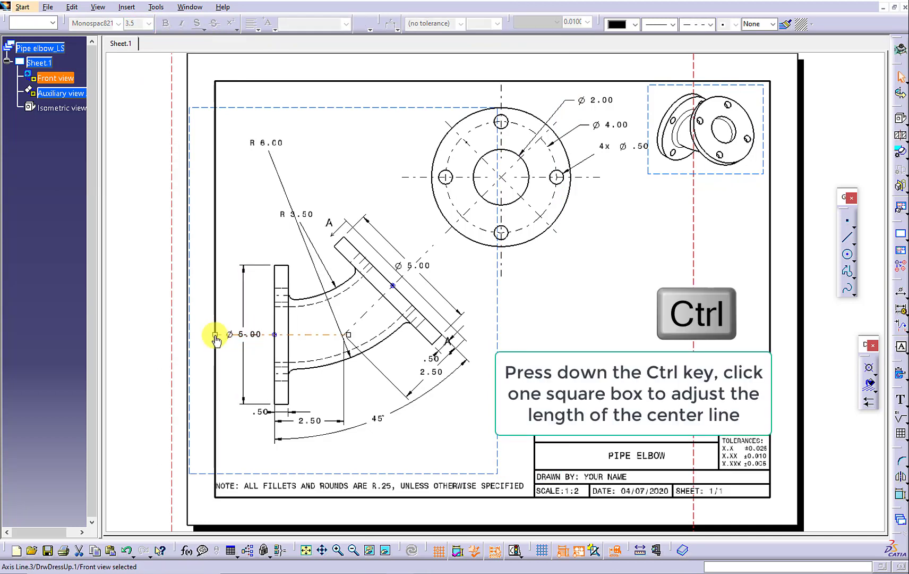
left_click_drag(216, 335, 265, 333, "ctrl")
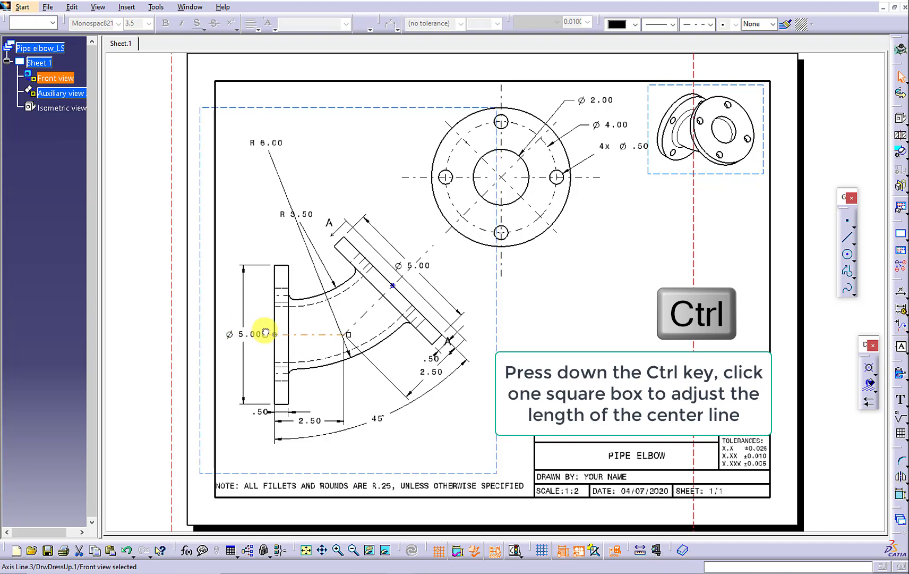
left_click(637, 306)
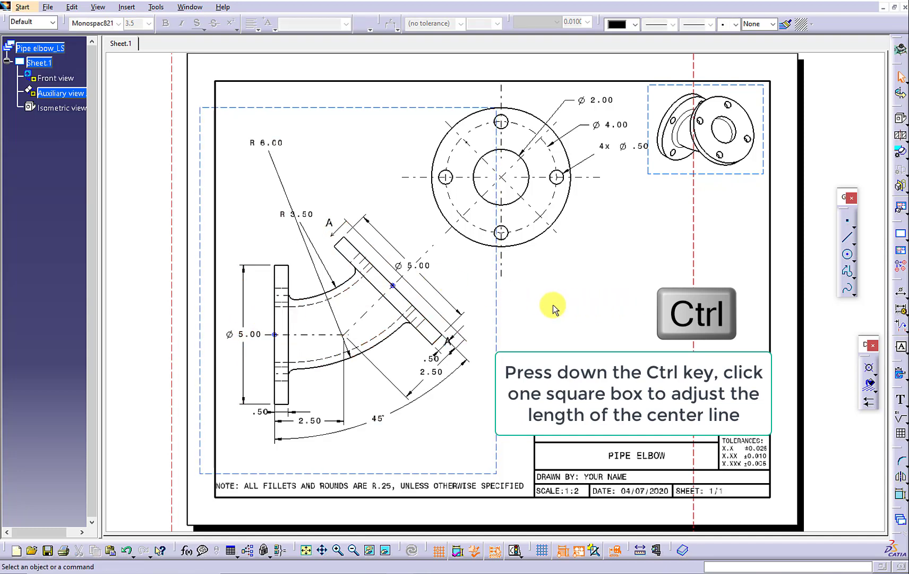
Step: Select the angled flange's center line and check that it reaches the bend centre
left_click(432, 259)
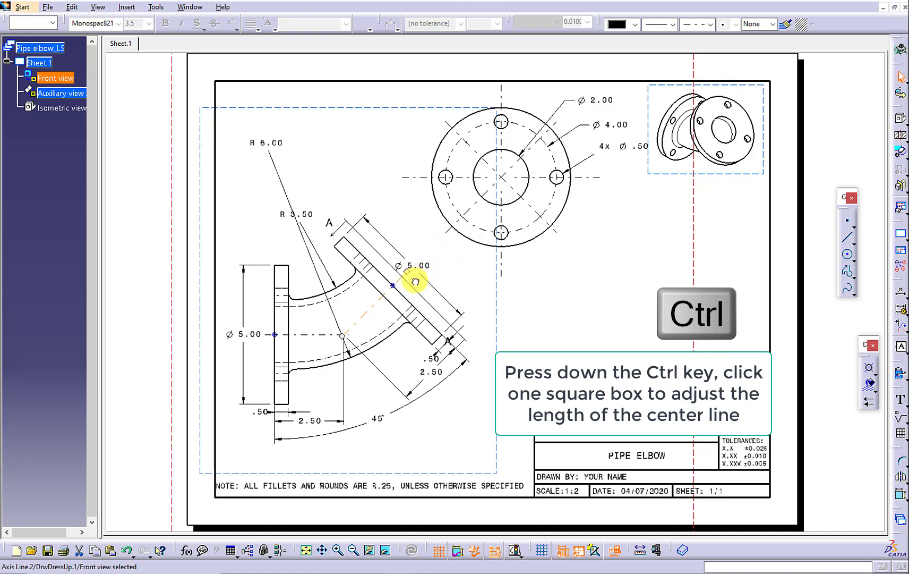
left_click(562, 289)
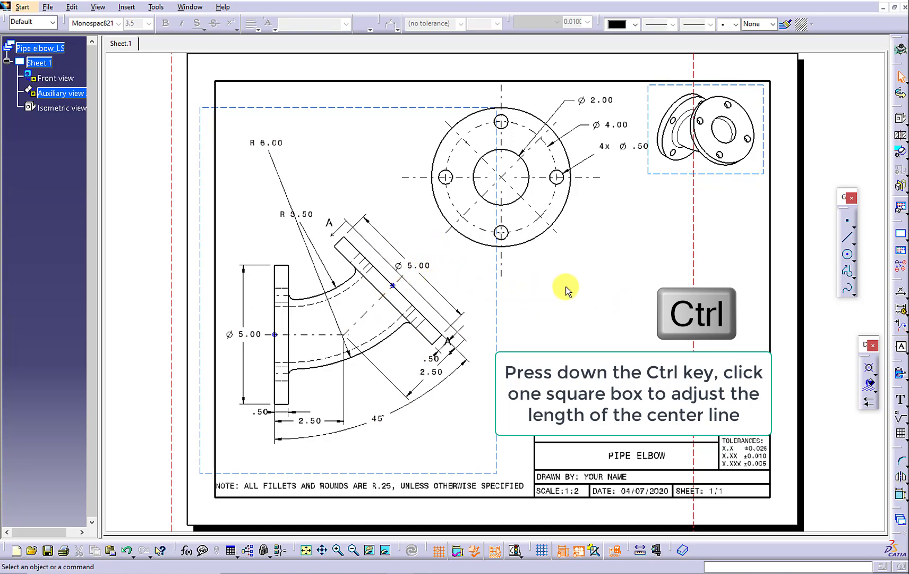
left_click(399, 276)
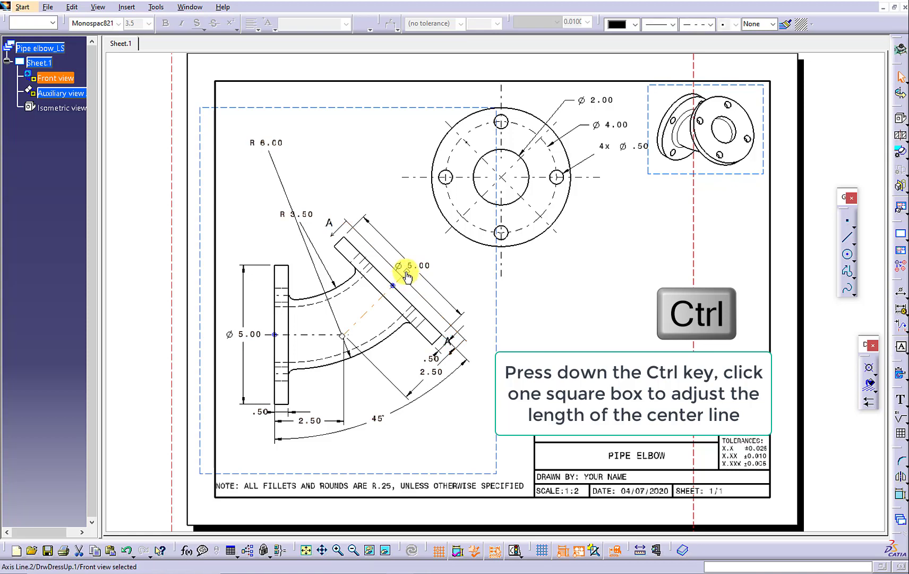
left_click(604, 284)
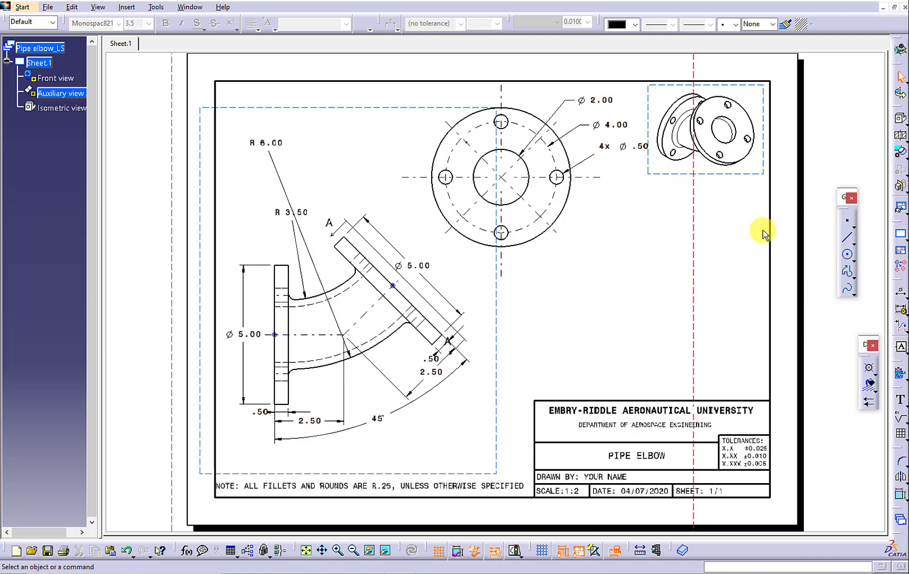
Step: Save the pipe elbow drawing and bring up the Print dialog
key("ctrl+s")
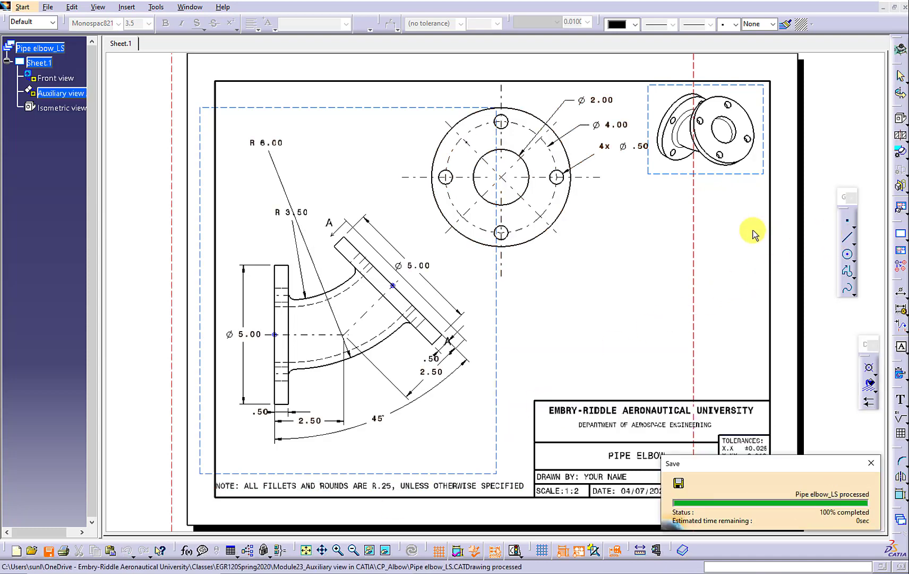
left_click(49, 8)
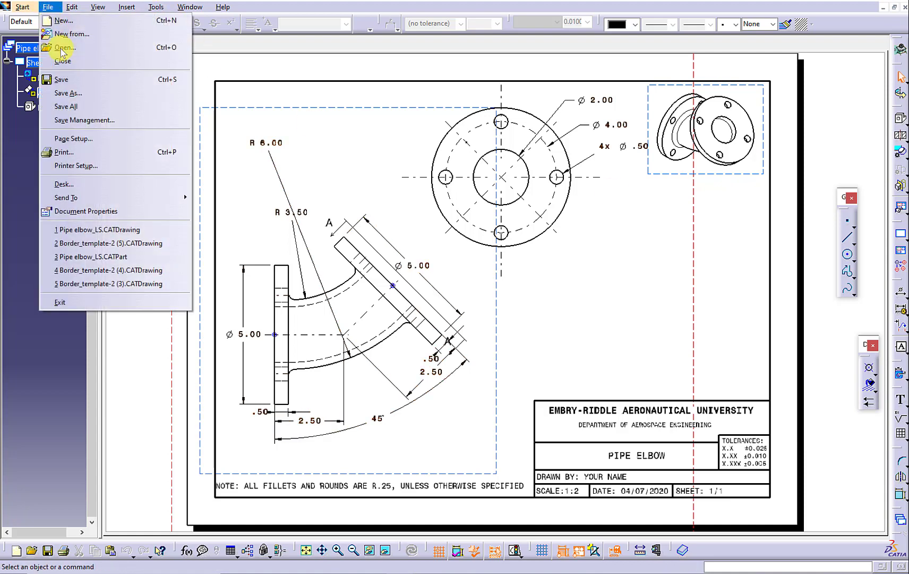
left_click(76, 156)
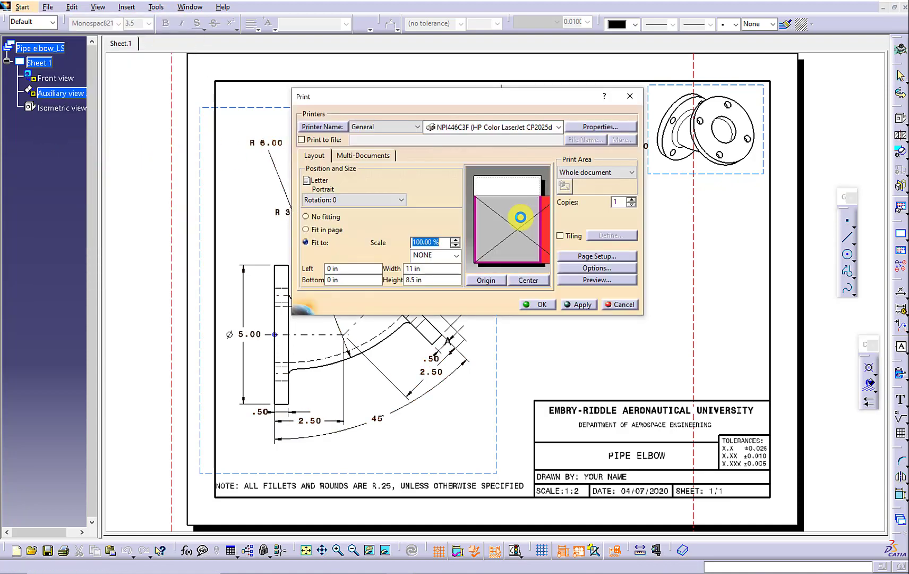
Step: Set the printer to Adobe PDF, fit the drawing in the page, and choose the page rotation
left_click(503, 125)
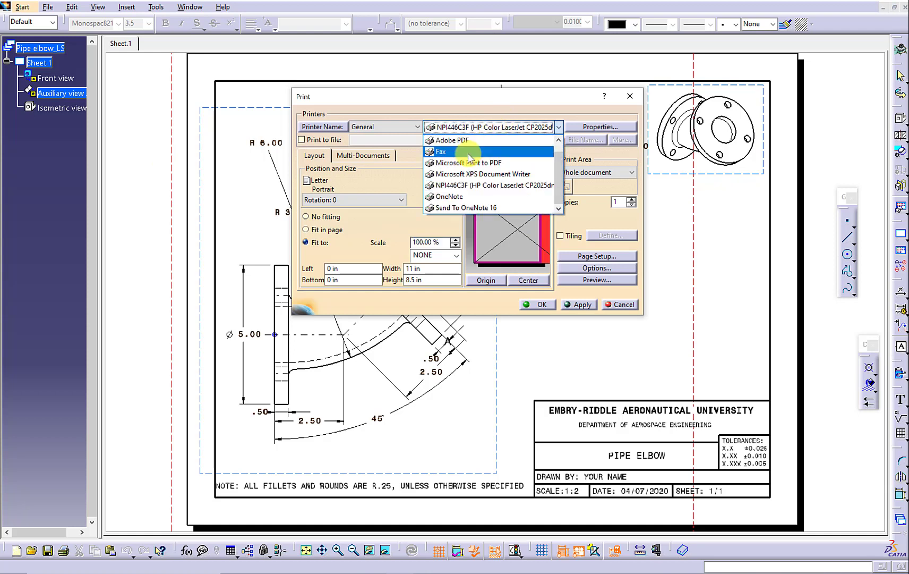
left_click(468, 144)
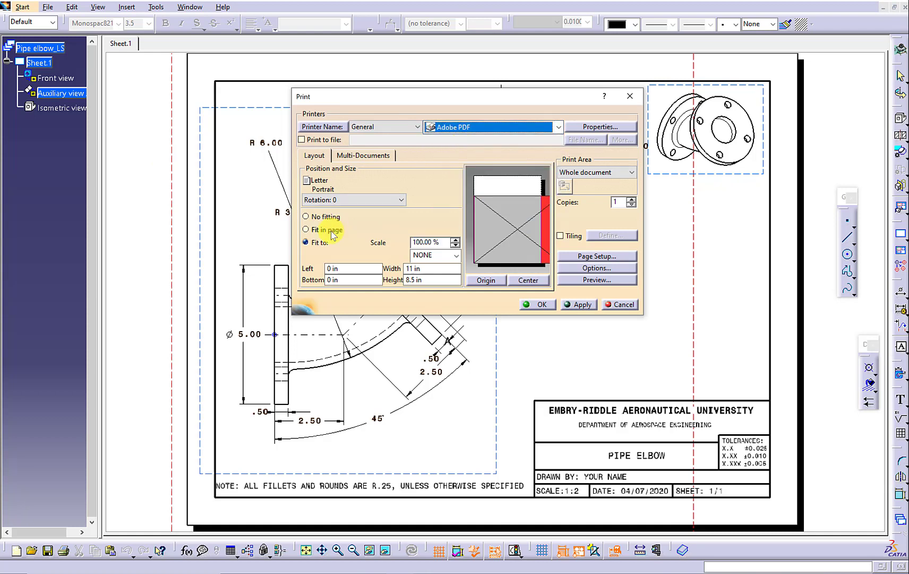
left_click(329, 230)
left_click(323, 243)
left_click(345, 199)
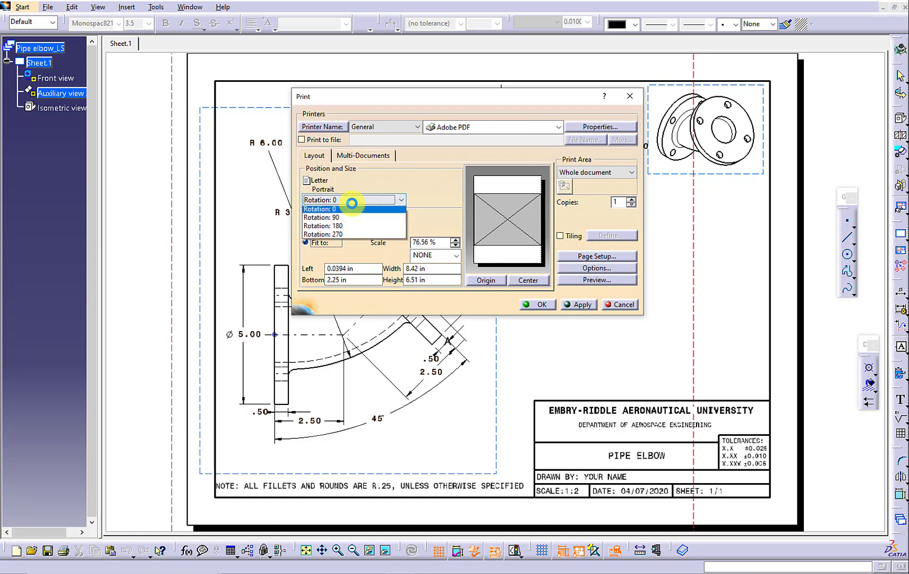